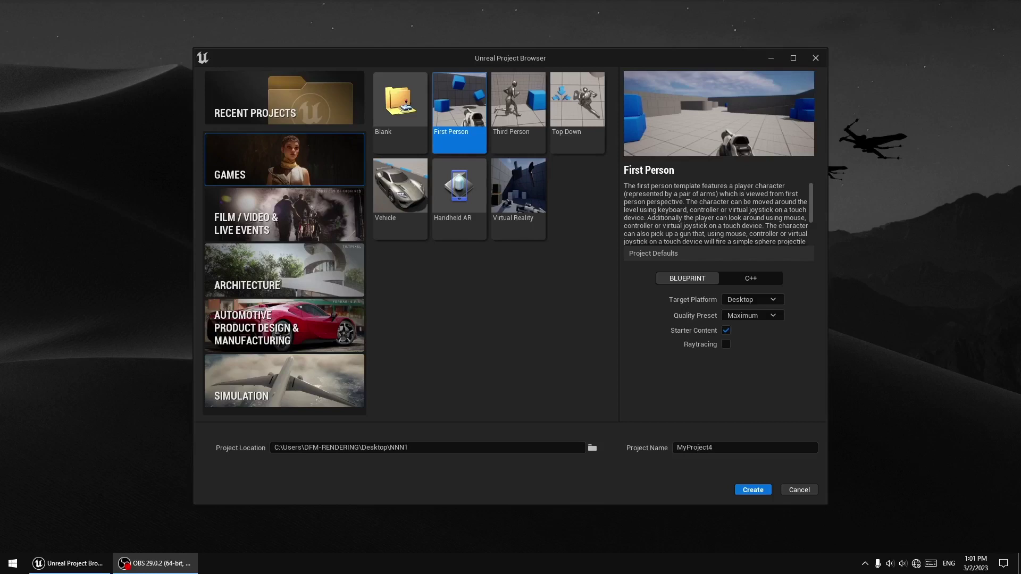
Create a Blueprint project named MyProject4 from the First Person template in the Games category, with starter content included
left_click(490, 335)
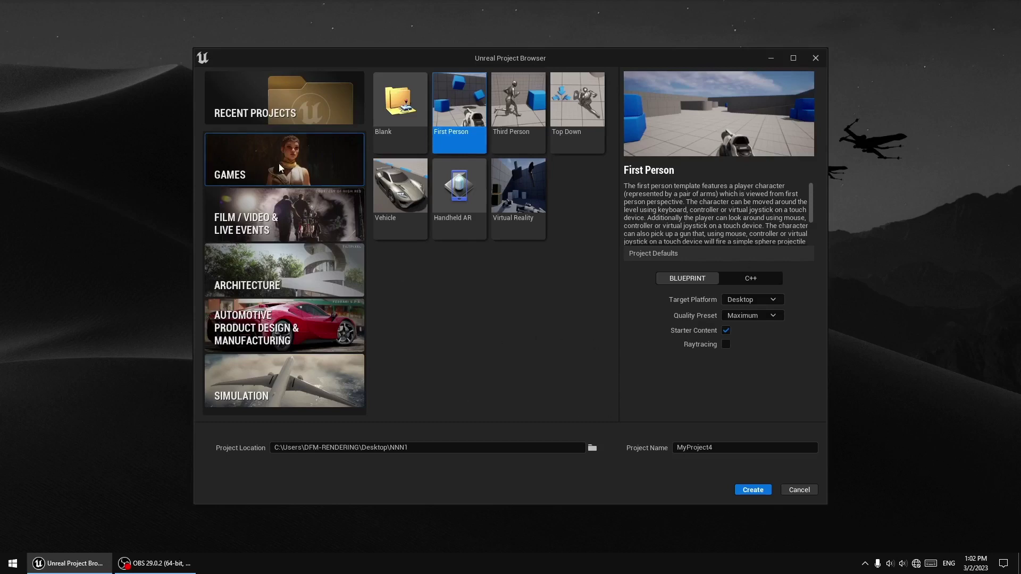
left_click(286, 273)
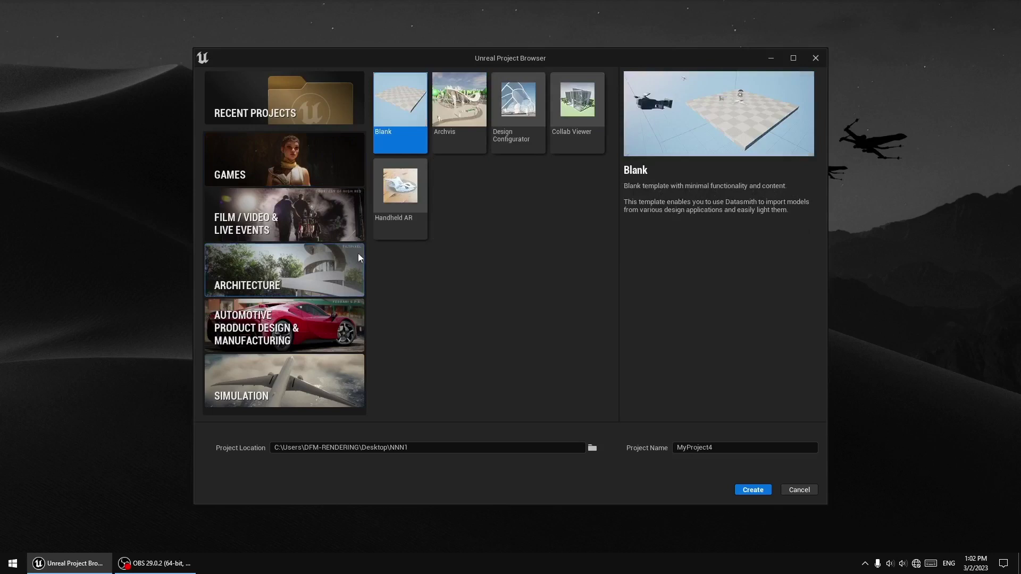
left_click(281, 169)
left_click(330, 258)
left_click(308, 175)
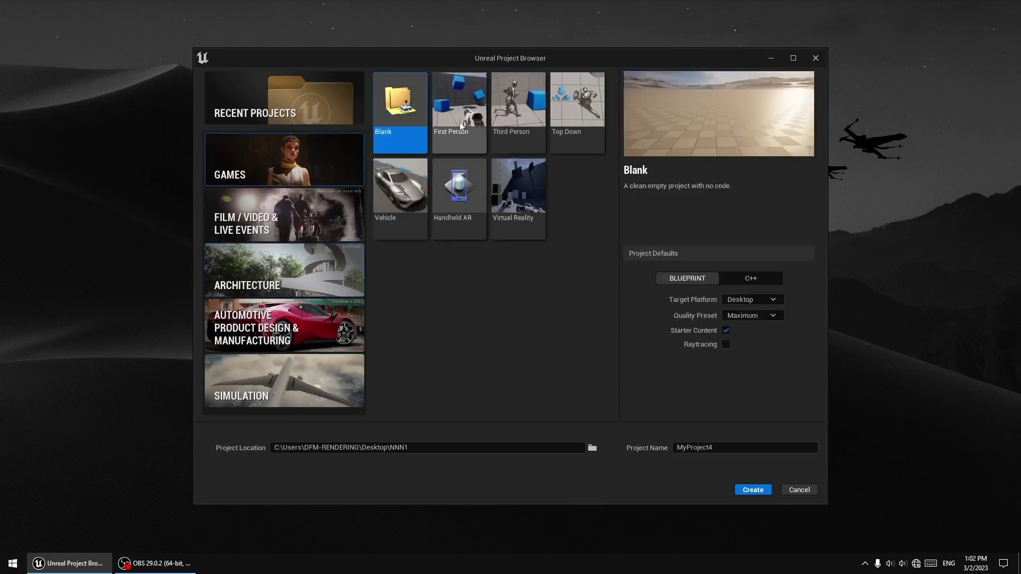
left_click(448, 110)
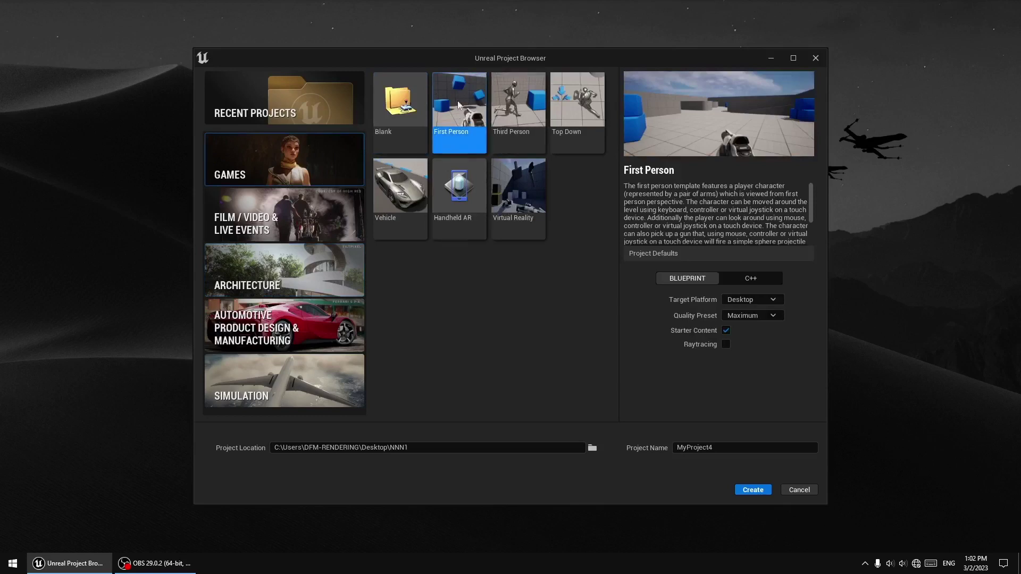
left_click(752, 489)
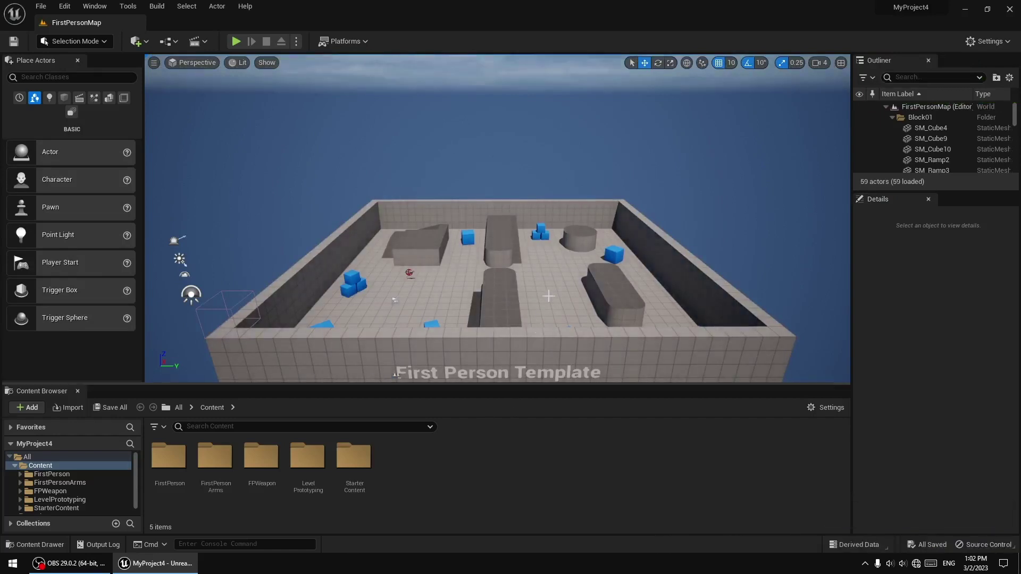
Examine the First Person Template level from outside by turning and flying the camera around the walled arena
right_click_drag(547, 295, 385, 343)
key("w")
key("s")
key("a")
key("d")
key("s")
key("d")
right_click_drag(615, 295, 614, 295)
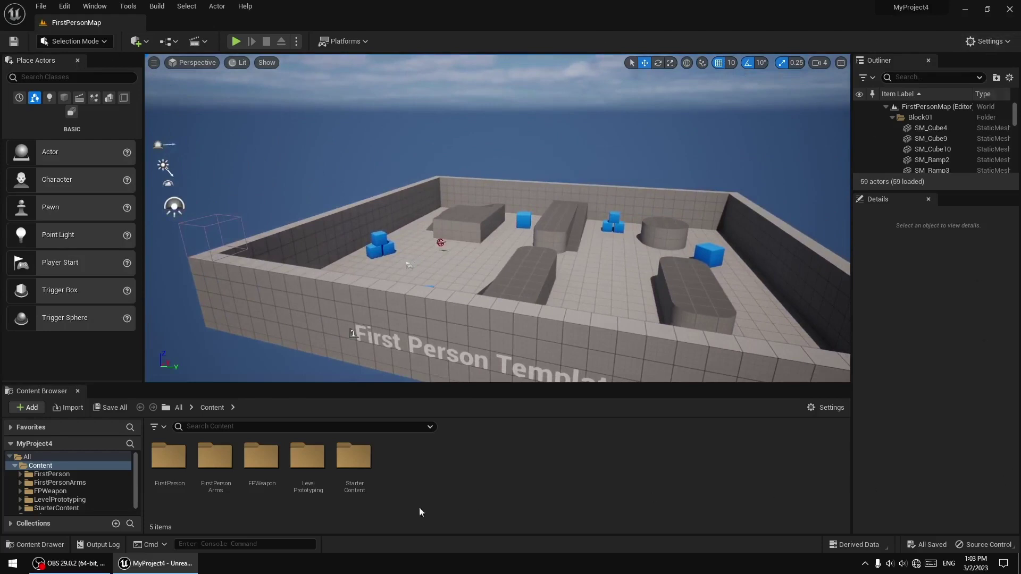
Switch the editor to the Default Editor Layout and look around the enlarged viewport
left_click(94, 6)
mouse_move(139, 337)
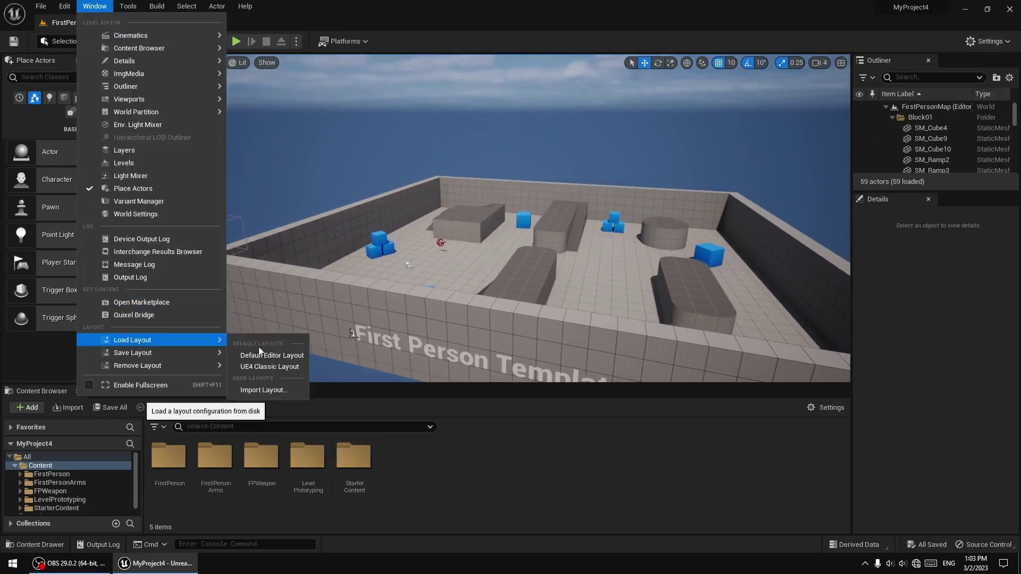
left_click(283, 355)
right_click_drag(518, 343, 473, 332)
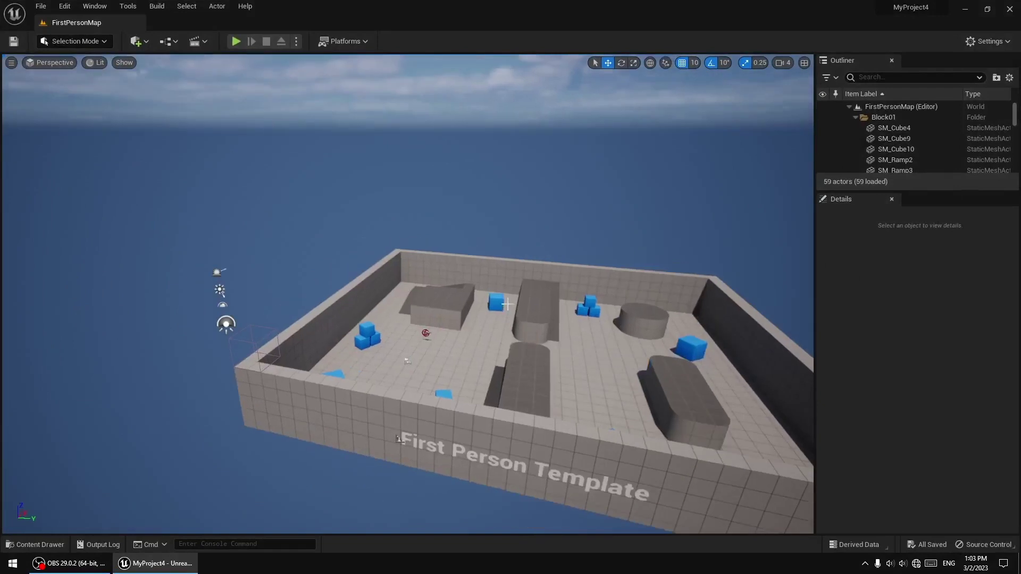
Load the UE4 Classic Layout and narrow the Place Actors area to give the viewport more width
left_click(96, 7)
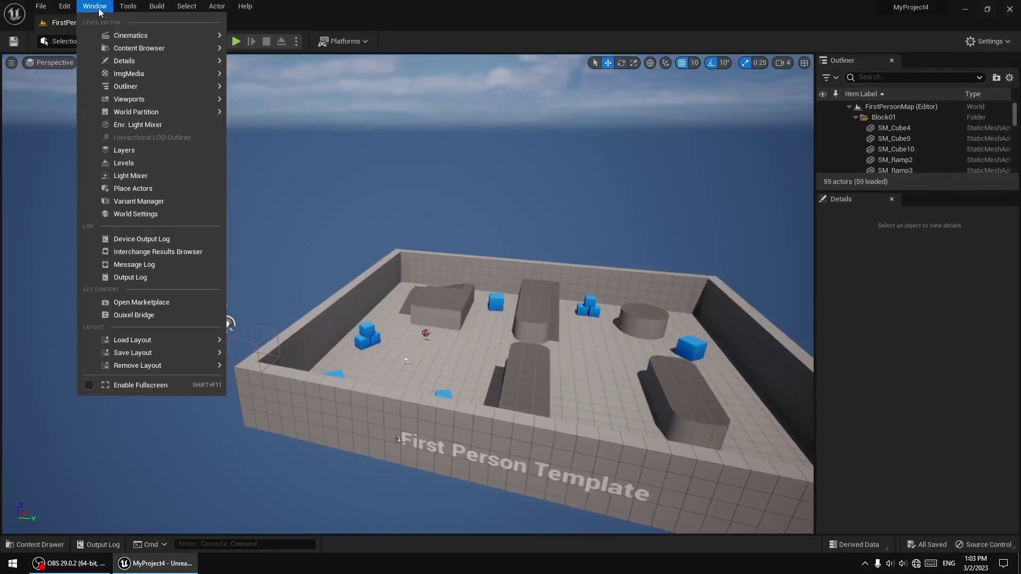
mouse_move(141, 342)
left_click(257, 365)
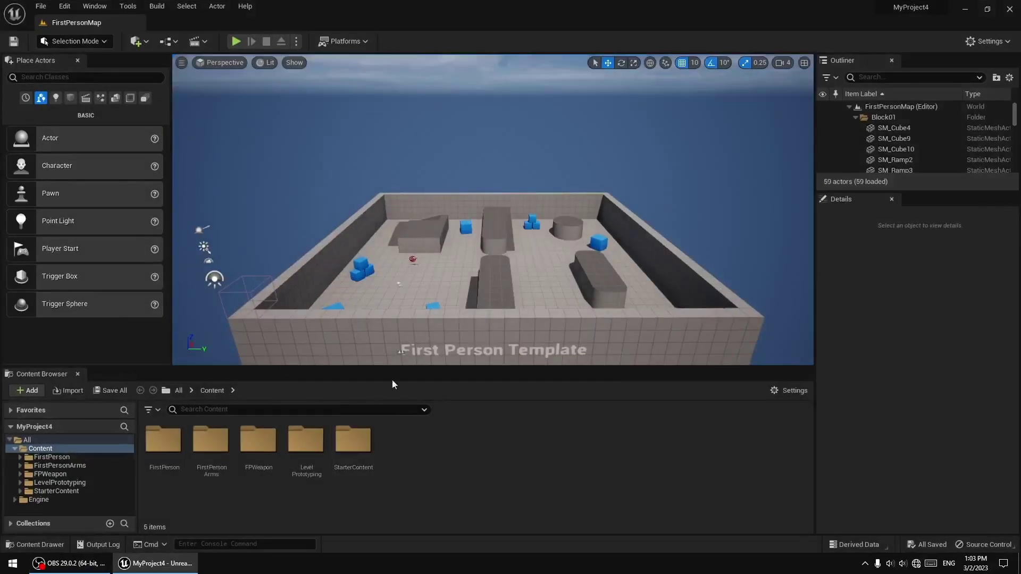
left_click_drag(170, 330, 152, 331)
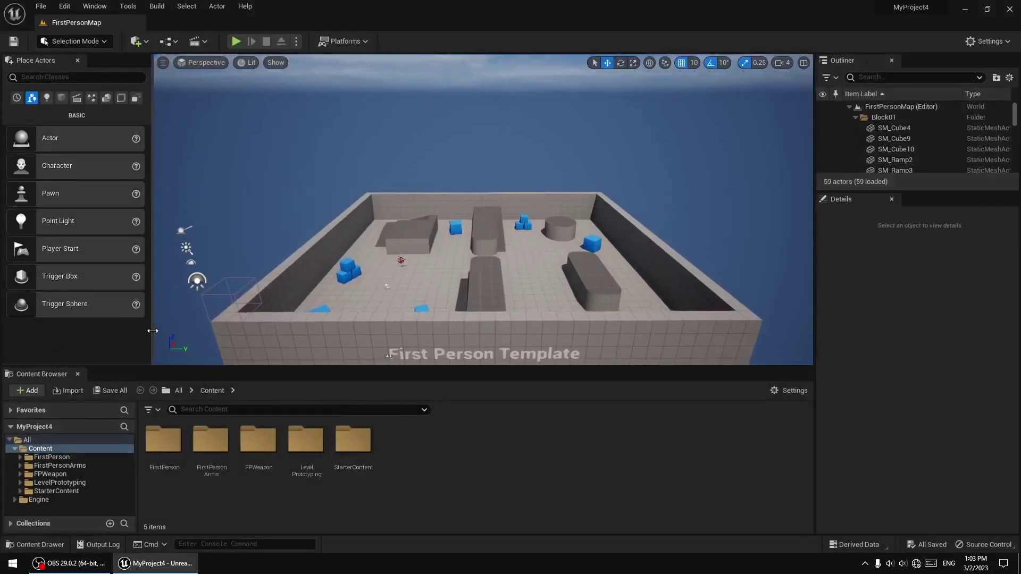
Look around the arena and fly the camera forward to the central blocks and back out again
right_click_drag(488, 272, 493, 308)
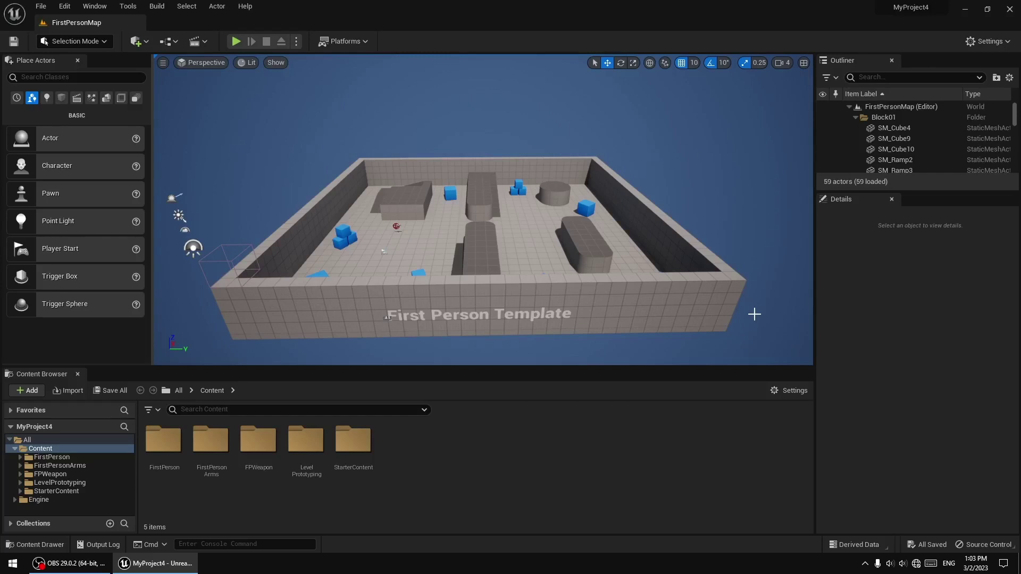
right_click_drag(641, 305, 618, 306)
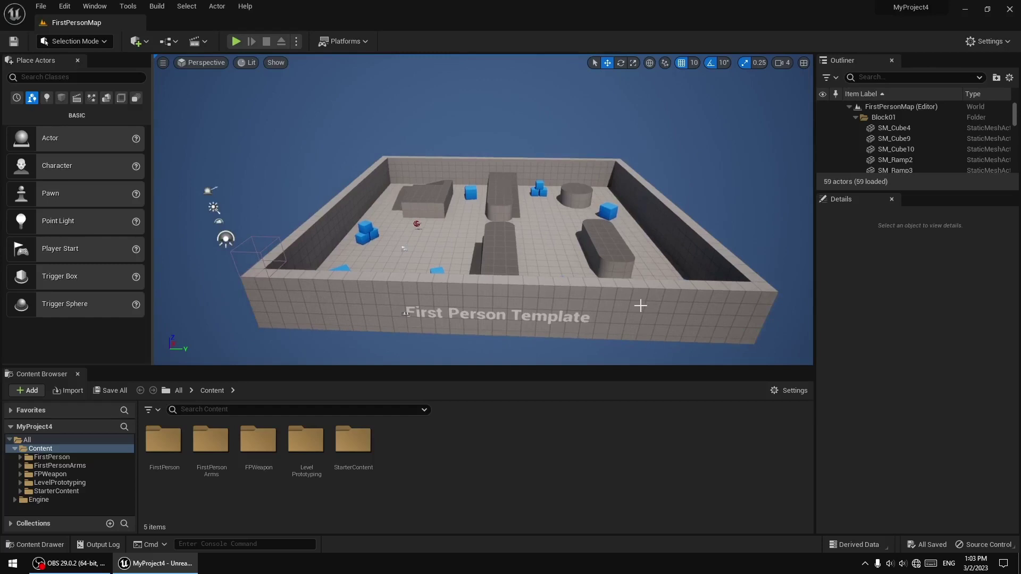
right_click_drag(619, 306, 640, 306)
key("w")
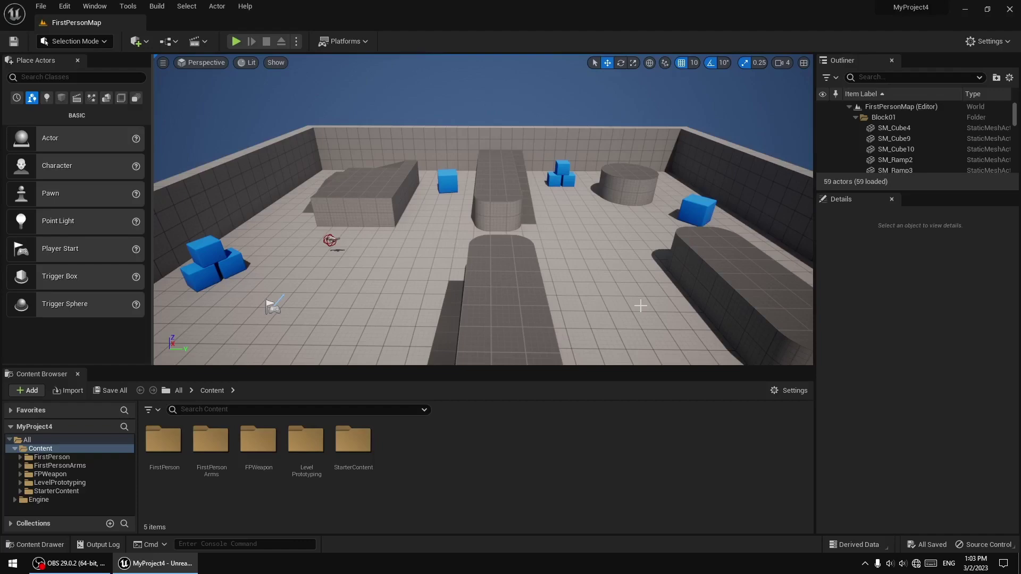
right_click_drag(640, 306, 640, 306)
key("w")
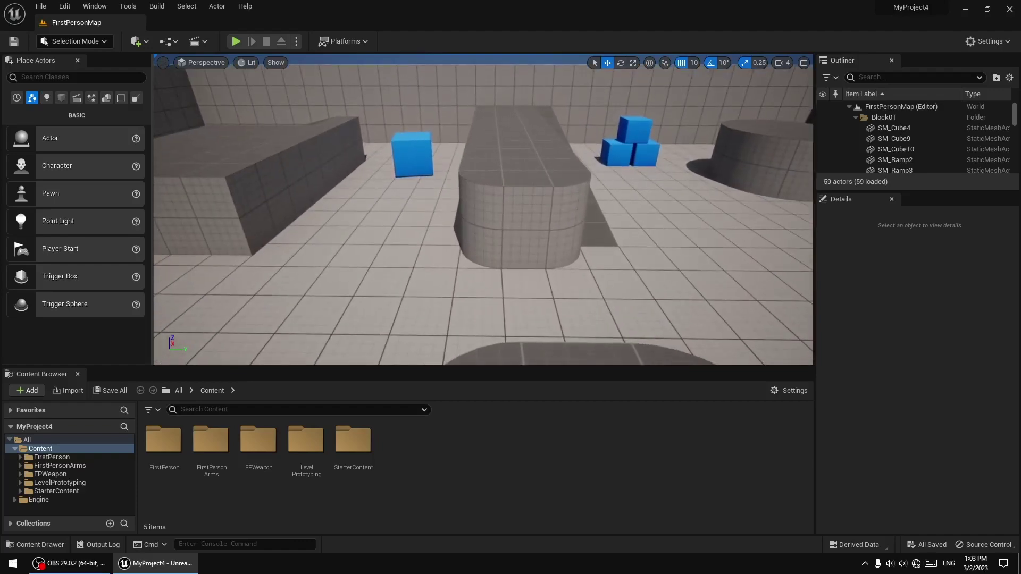
key("s")
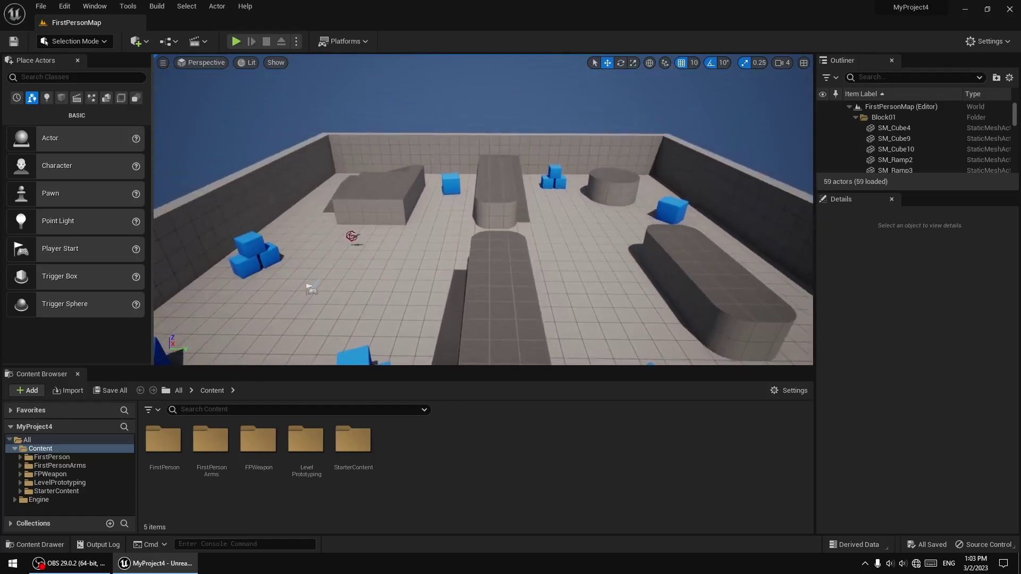
Examine the arena and its front wall lettering from different heights by raising, lowering and shifting the camera
right_click_drag(640, 306, 640, 306)
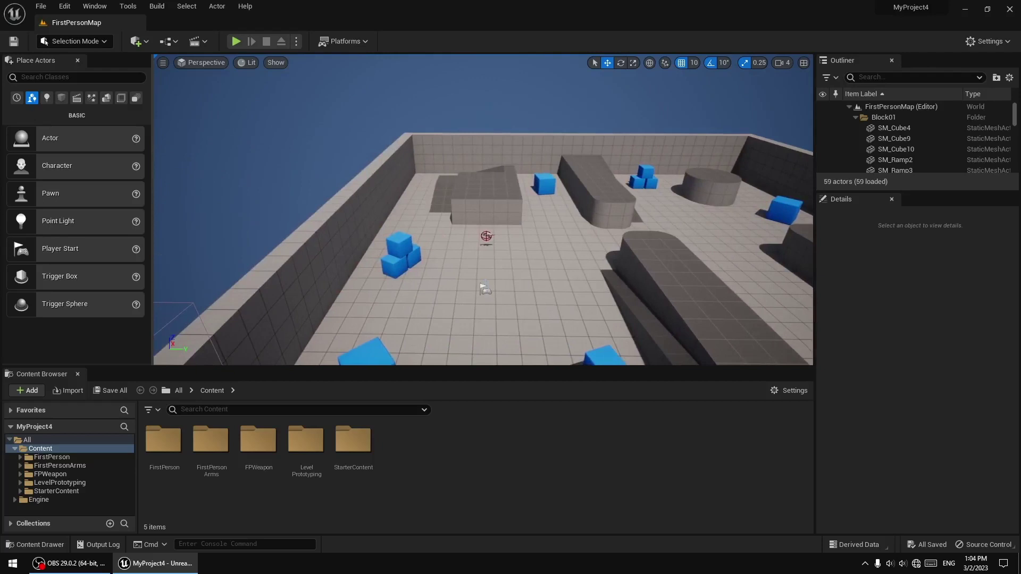
key("e")
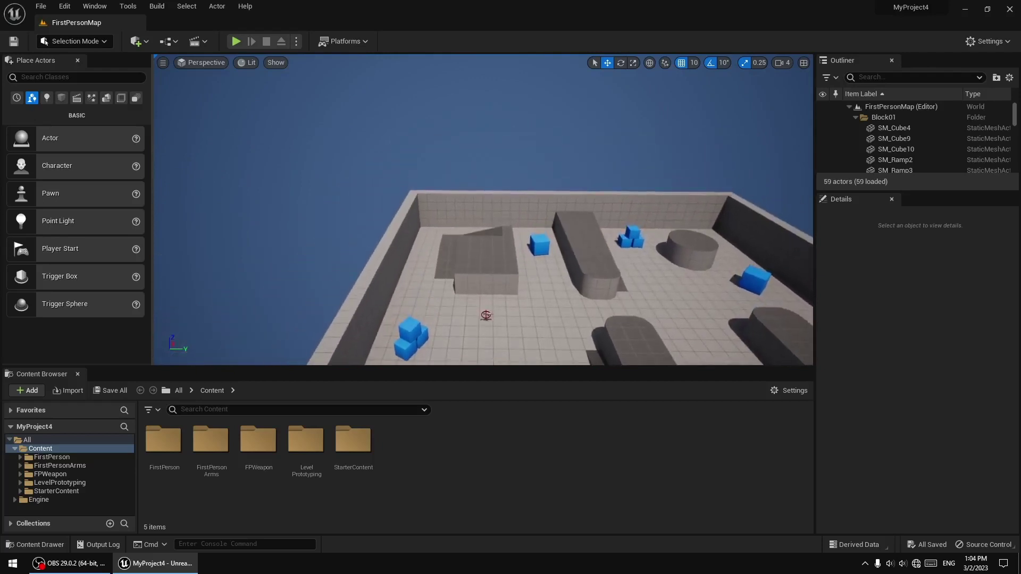
key("q")
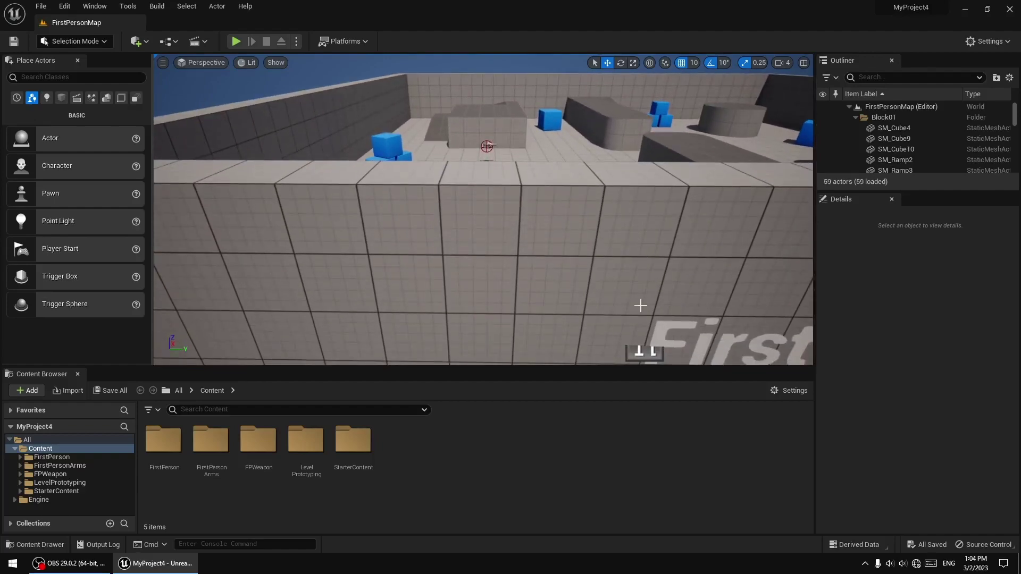
key("w")
key("s")
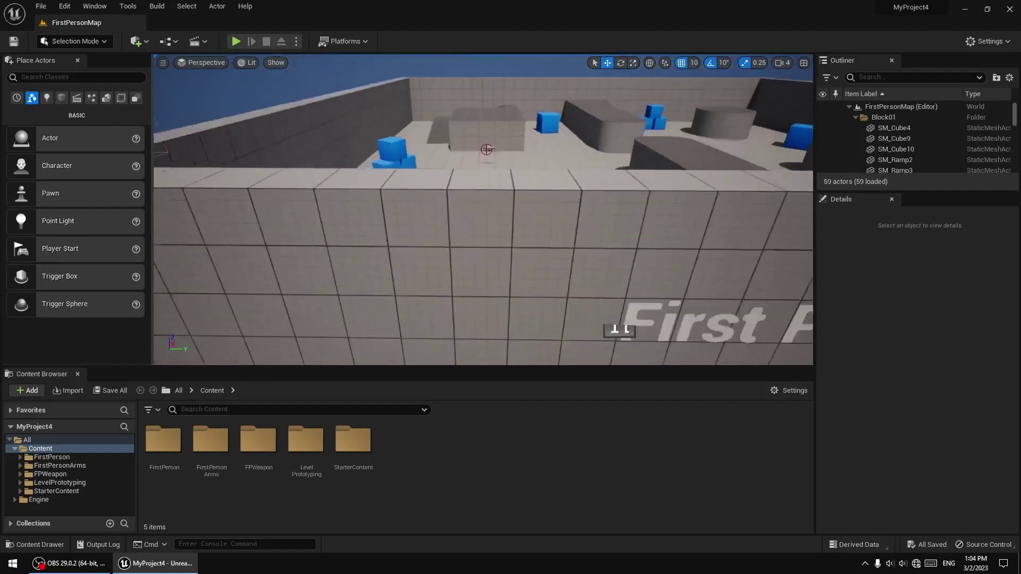
key("d")
key("e")
key("q")
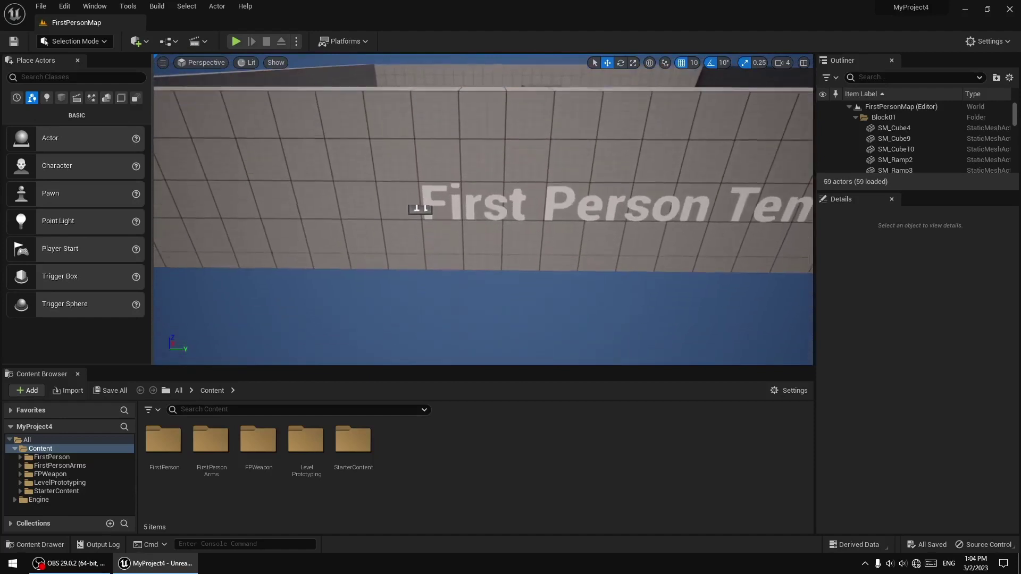
key("s")
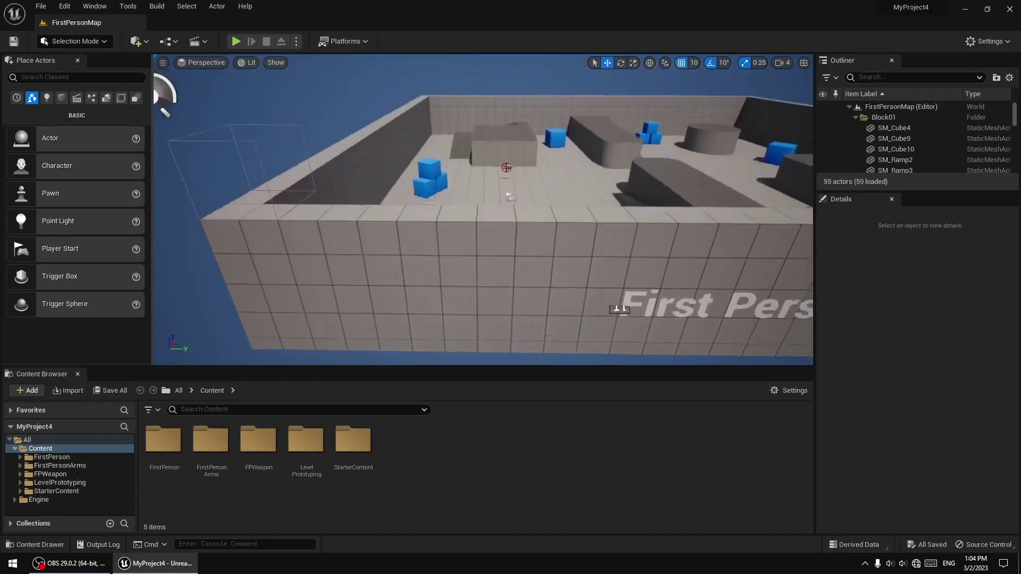
key("q")
key("e")
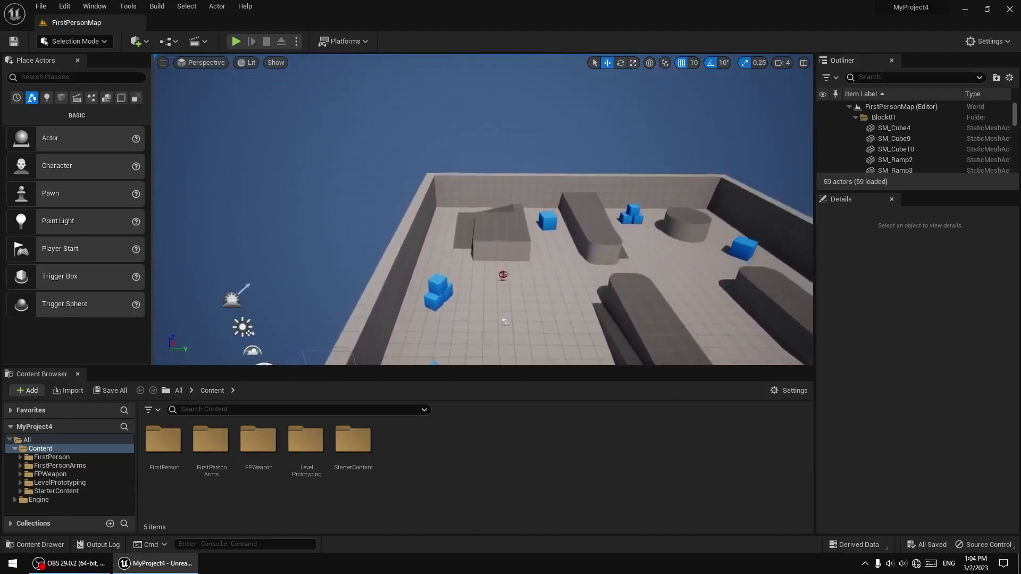
key("e")
key("q")
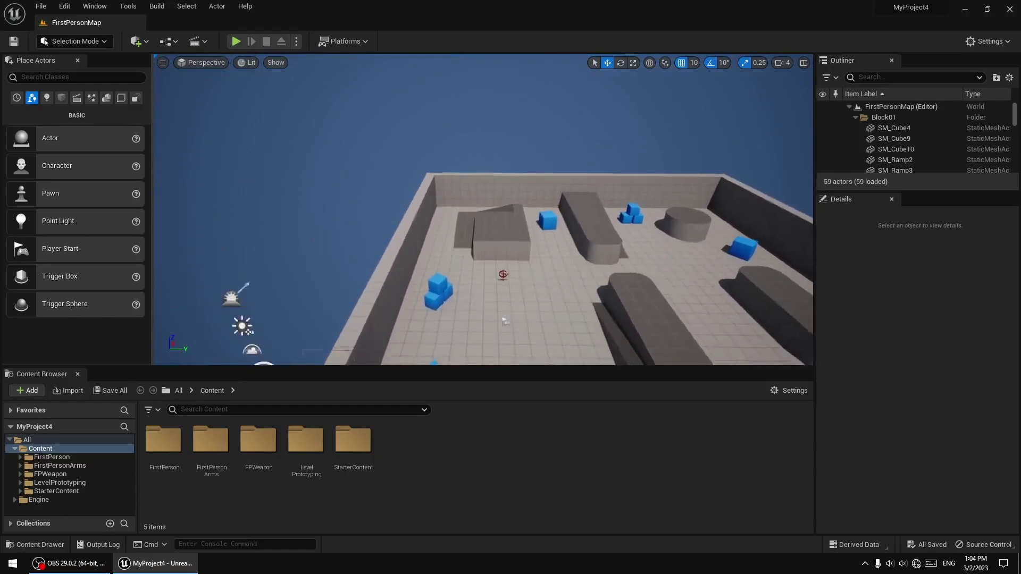
key("d")
key("w")
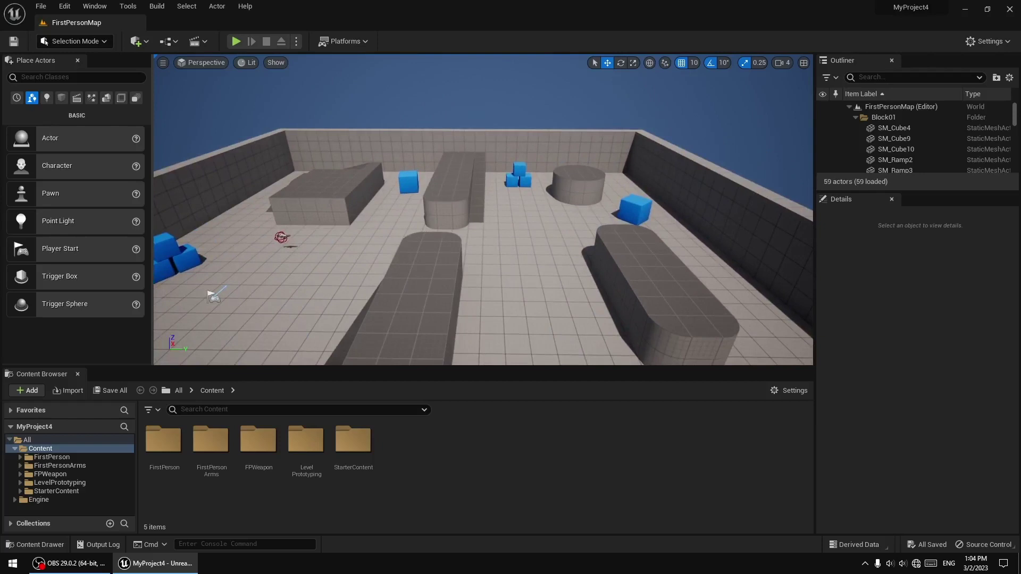
Fly the camera down among the grey blocks to view a blue cube from near floor level
mouse_move(483, 209)
right_mouse_down()
mouse_move(486, 183)
mouse_move(492, 189)
mouse_move(439, 213)
mouse_move(478, 179)
mouse_move(457, 238)
mouse_move(486, 196)
mouse_move(485, 138)
mouse_move(483, 277)
mouse_move(452, 217)
mouse_move(494, 216)
mouse_move(505, 231)
mouse_move(485, 210)
mouse_move(486, 245)
mouse_move(486, 194)
mouse_move(486, 245)
mouse_move(486, 199)
mouse_move(488, 239)
mouse_move(463, 228)
mouse_move(462, 186)
mouse_move(465, 213)
right_mouse_up()
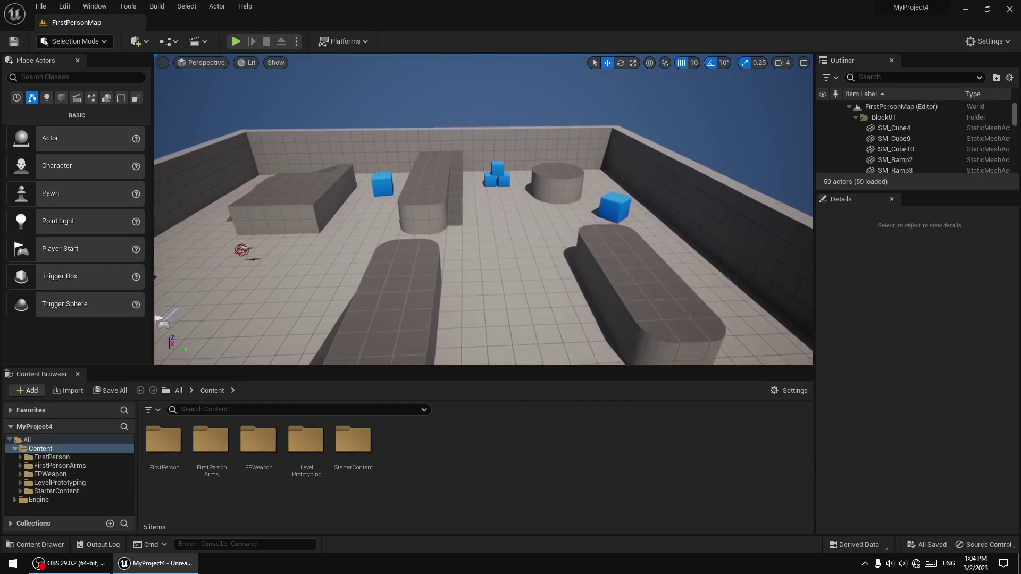
left_click_drag(484, 239, 483, 186)
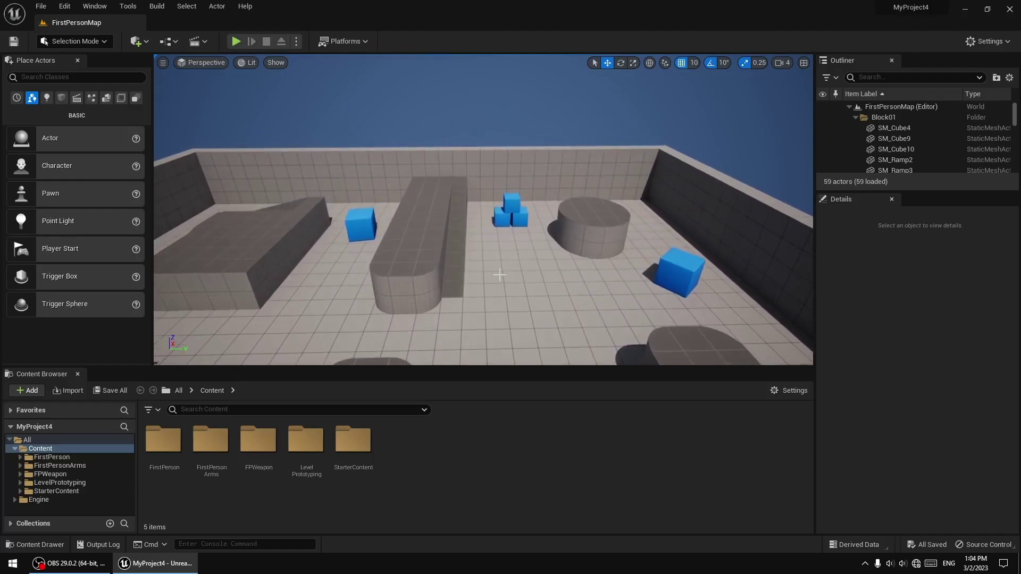
key("s")
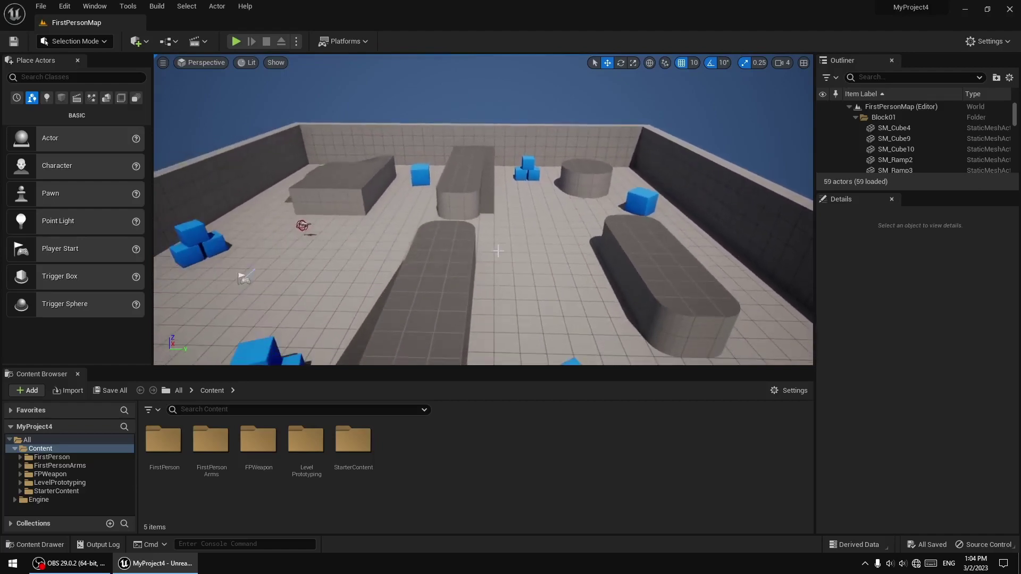
right_click_drag(500, 270, 488, 171)
key("w")
key("a")
key("w")
right_click_drag(498, 321, 488, 282)
key("w")
key("s")
key("s")
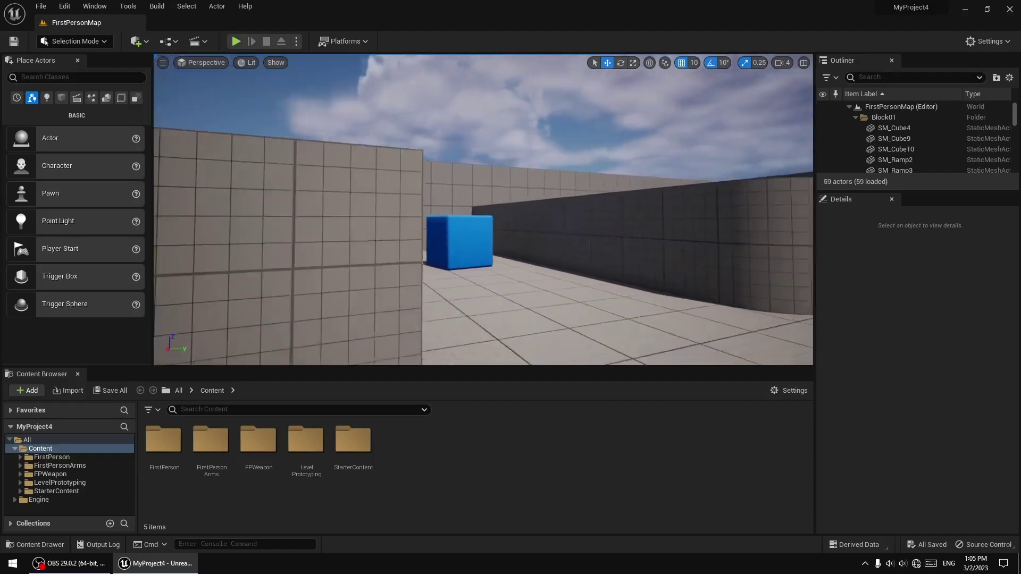
Zoom the view in and out on the blue cube and pan across the blocks around it
scroll(489, 280, "up", 5)
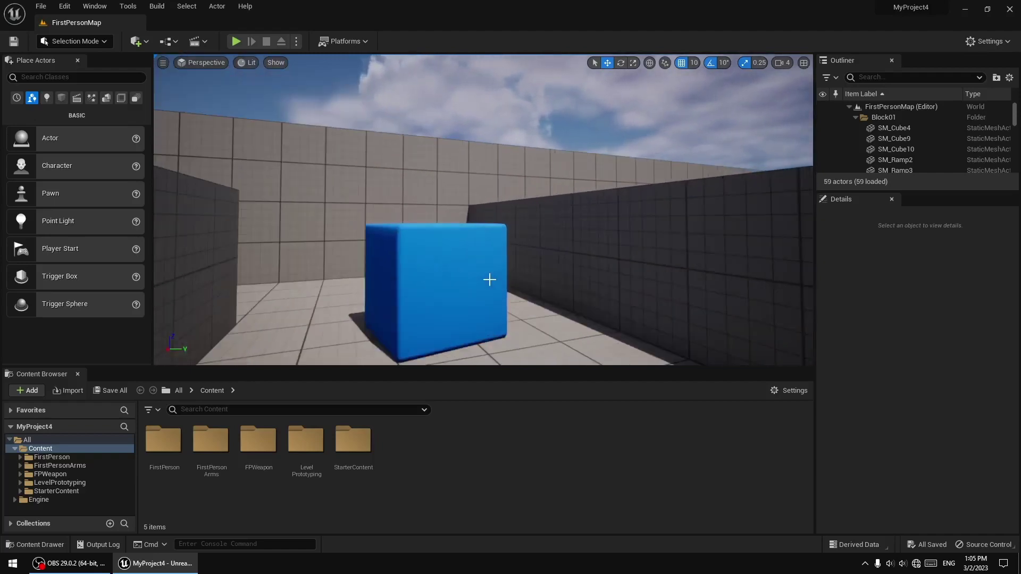
scroll(489, 280, "down", 5)
scroll(489, 279, "up", 5)
scroll(489, 280, "down", 5)
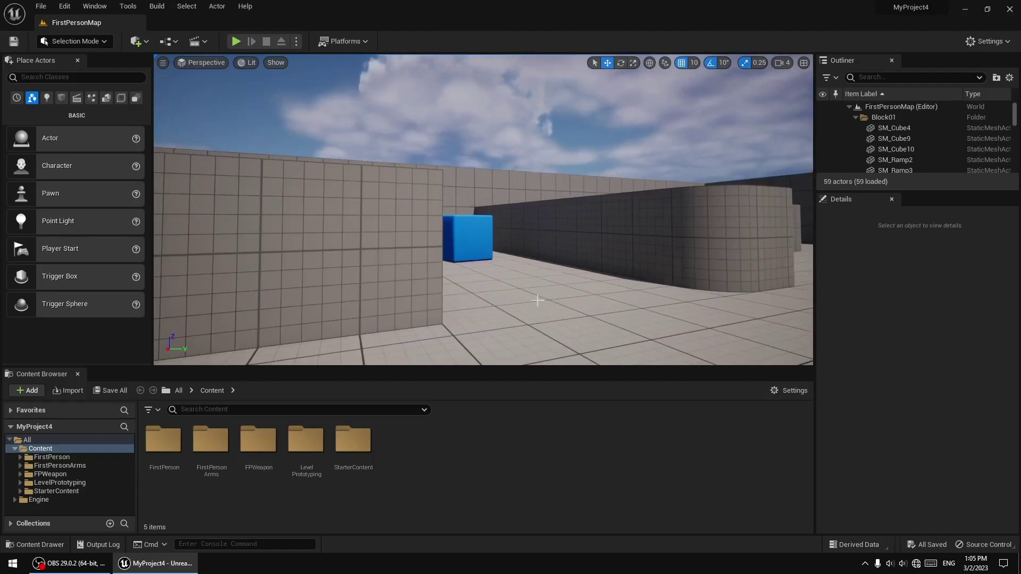
middle_click_drag(520, 288, 580, 249)
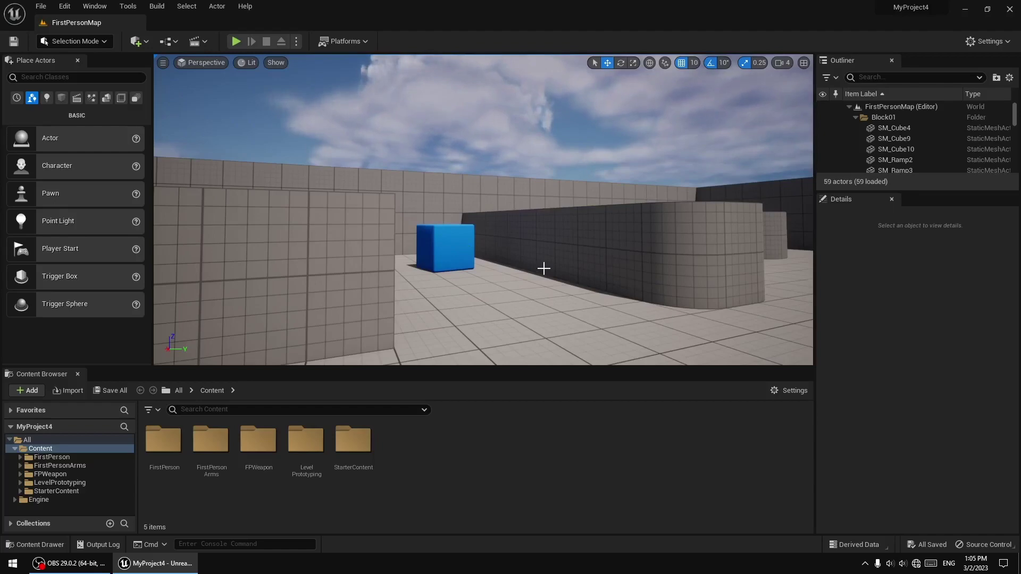
Back the camera away from the blue cube and view the whole arena from beyond and above its front wall
key("s")
right_click_drag(541, 268, 518, 293)
key("d")
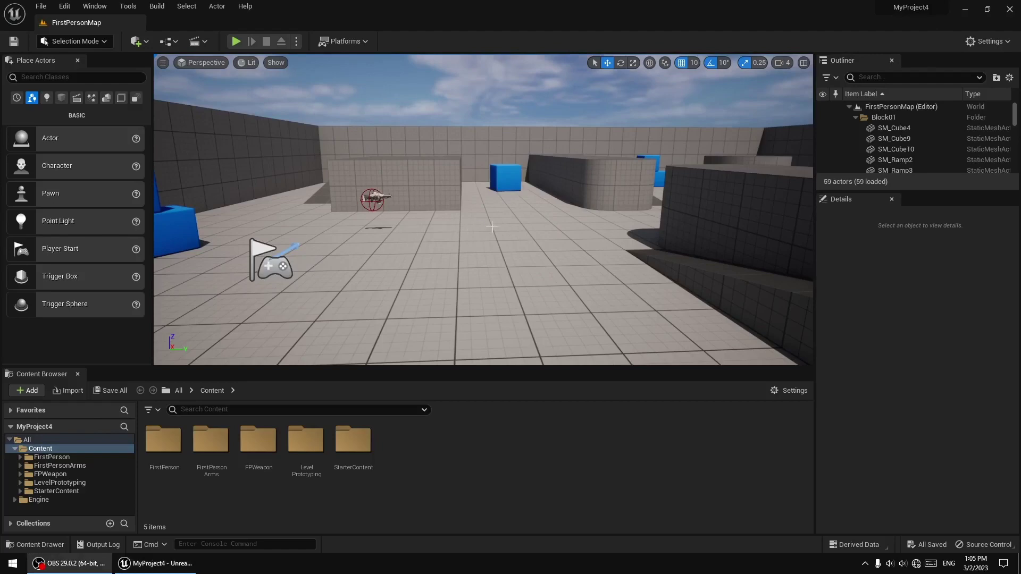
right_click_drag(507, 214, 469, 194)
key("s")
key("w")
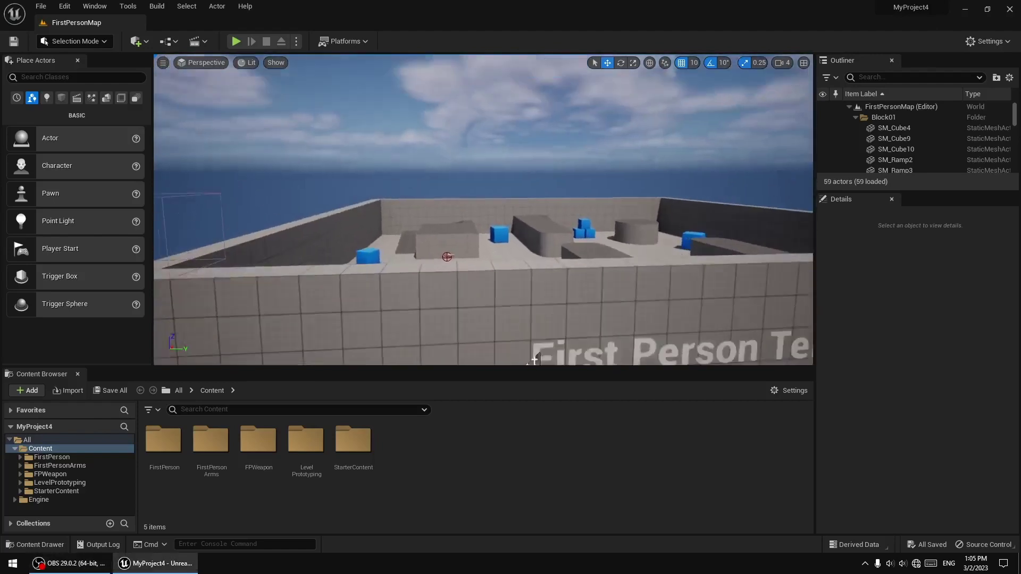
right_click_drag(594, 133, 594, 151)
key("s")
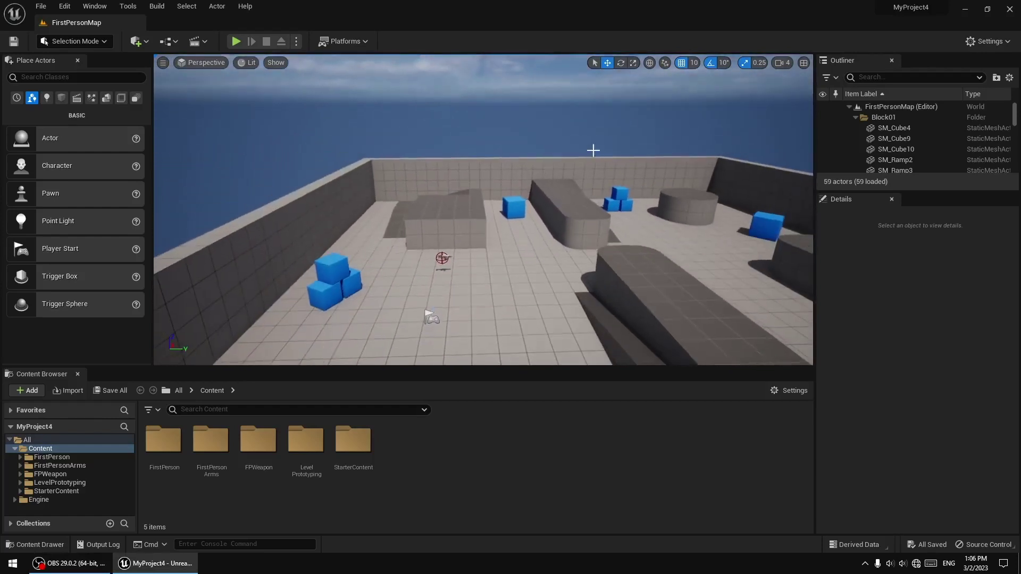
Raise the viewport camera speed to its maximum and fly the camera backward and forward to try it out
left_click(781, 63)
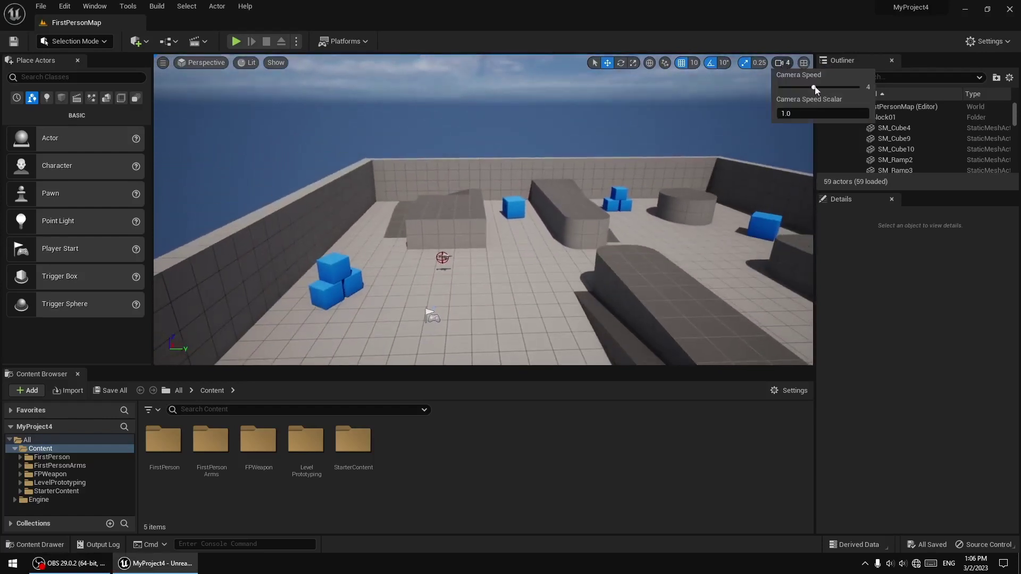
left_click_drag(813, 87, 862, 89)
key("s")
right_click_drag(585, 208, 587, 187)
key("w")
Set the camera speed to 3 and then 4, flying over the arena to compare the movement
left_click(783, 63)
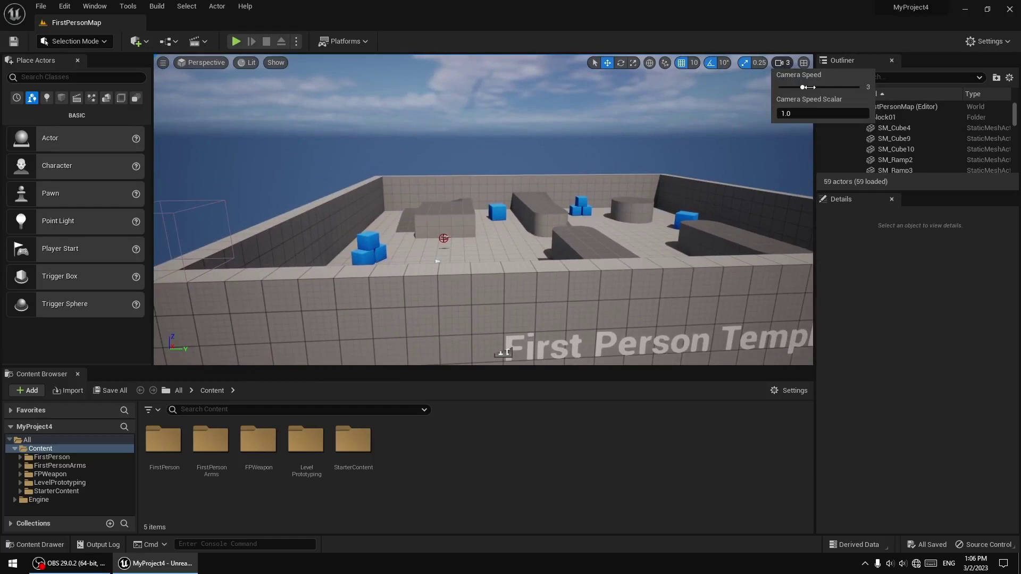
mouse_move(517, 214)
right_mouse_down()
mouse_move(518, 186)
mouse_move(518, 234)
right_mouse_up()
key("w")
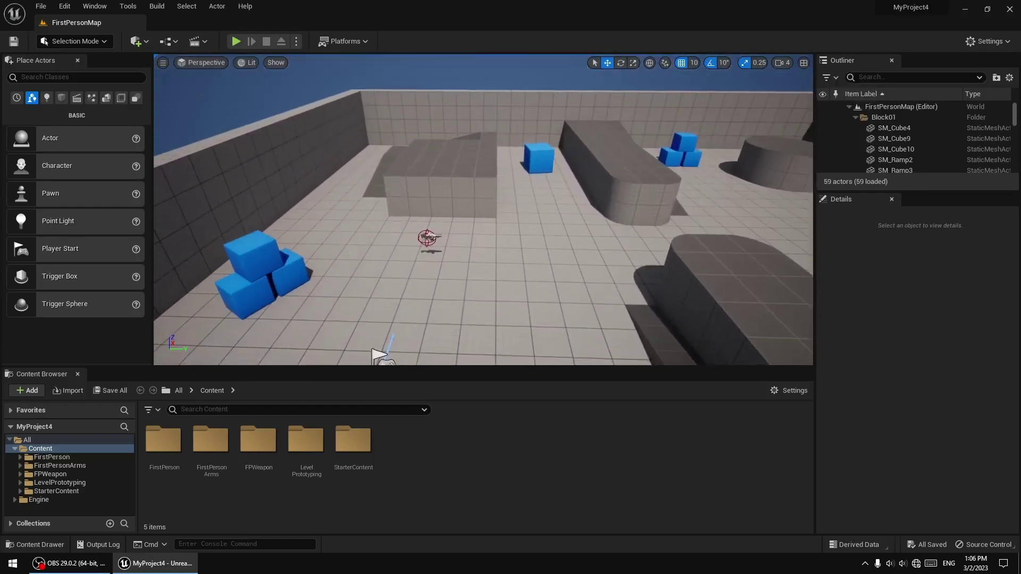
key("s")
right_click_drag(735, 122, 735, 122)
key("w")
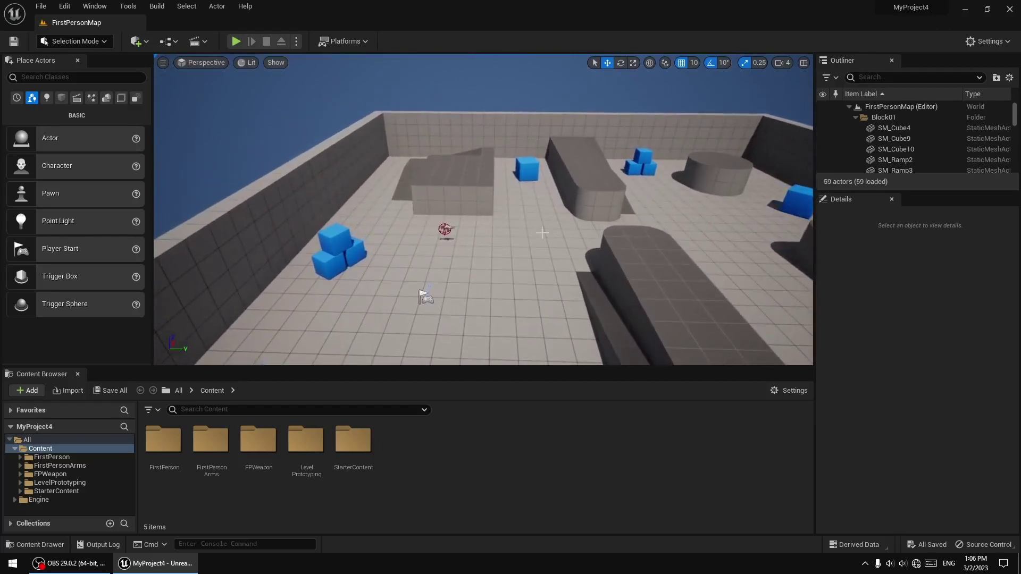
right_click_drag(513, 244, 516, 241)
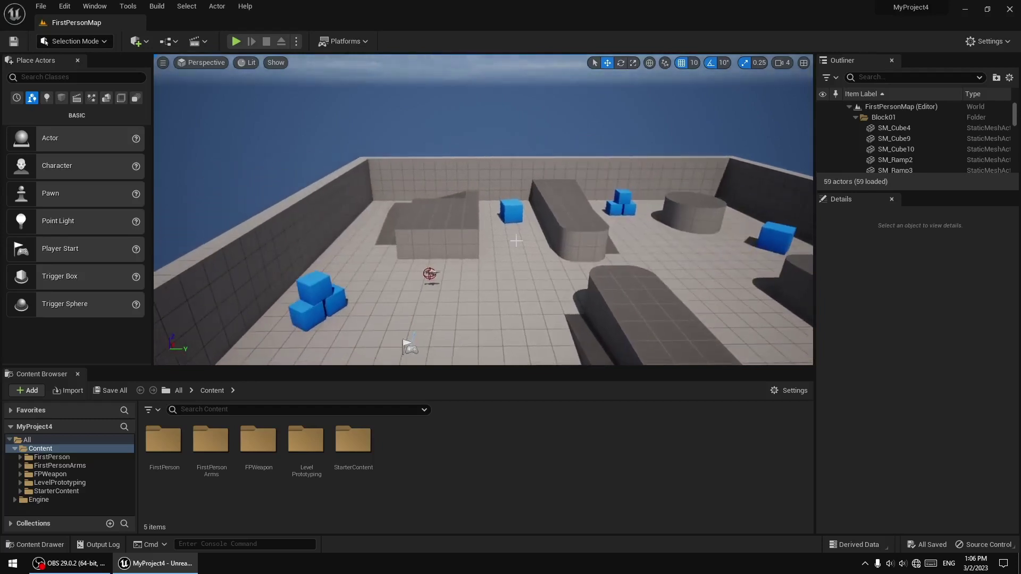
Open the camera speed settings, and fly down close to the arena floor and back up above the blocks
left_click(782, 67)
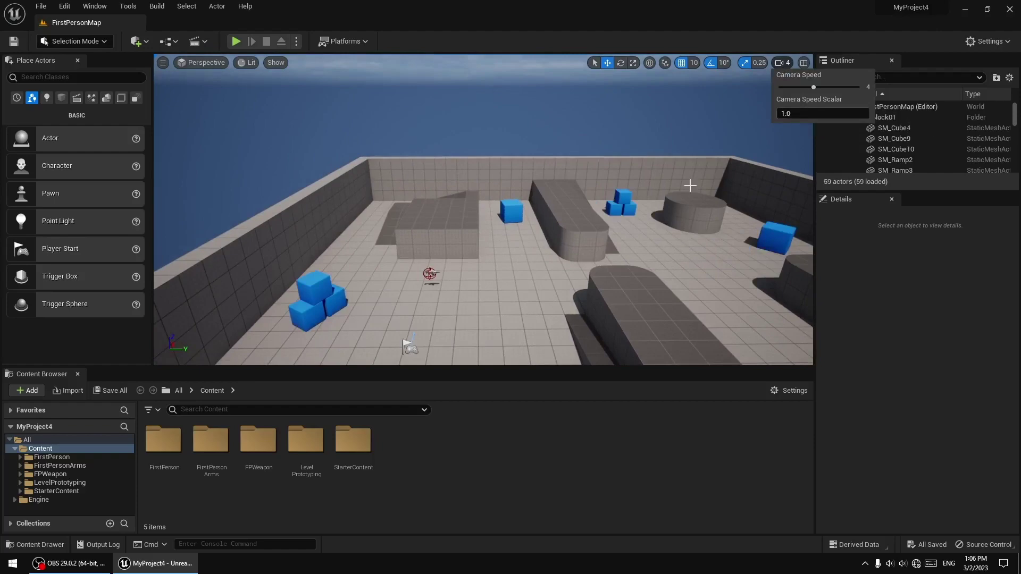
right_click_drag(481, 247, 495, 242)
key("w")
right_click_drag(448, 291, 448, 291)
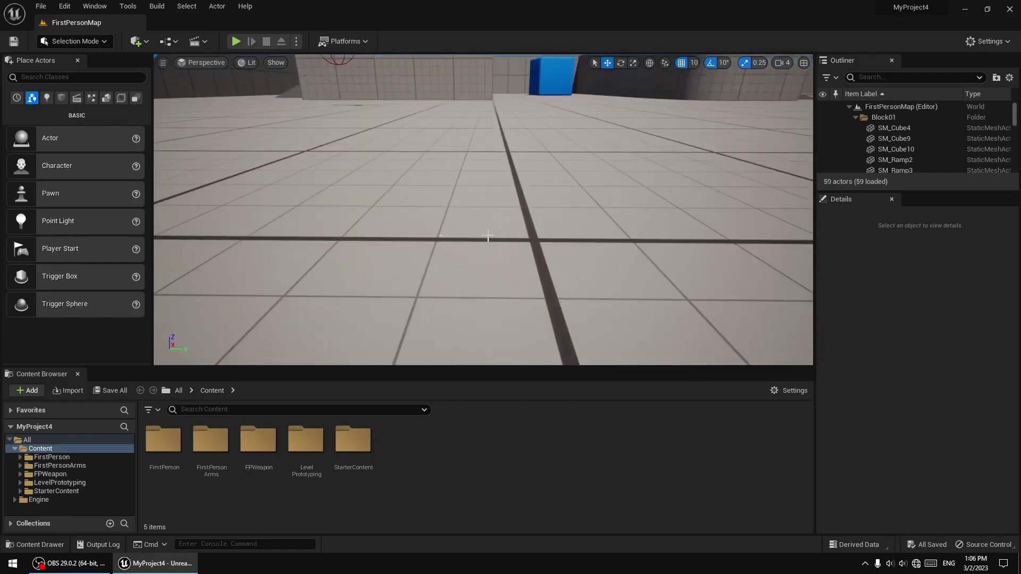
right_click_drag(488, 235, 487, 211)
right_click_drag(468, 304, 469, 304)
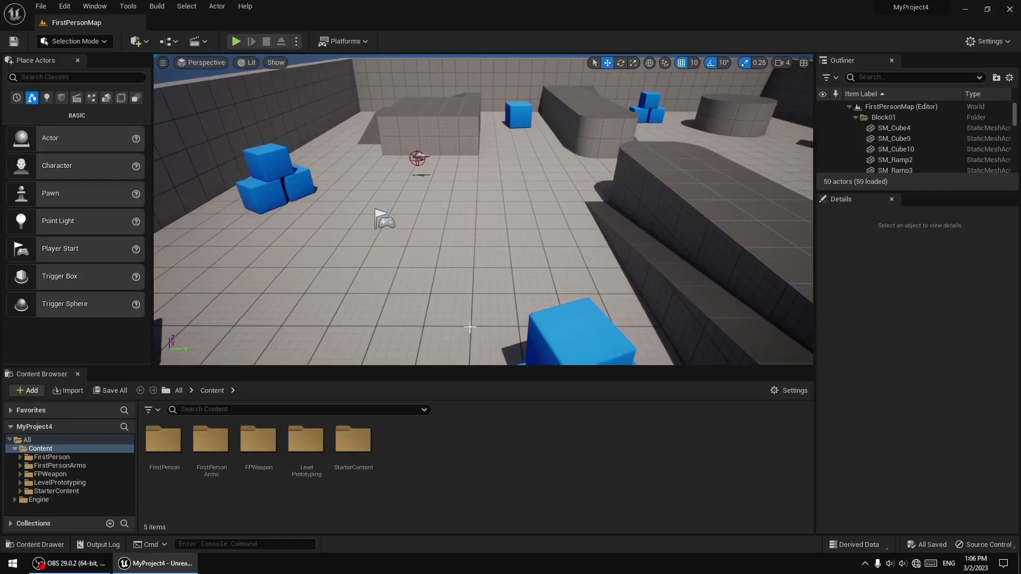
Raise the camera speed scalar to about 46.46 and fly back and forth through the arena to try it
left_click(783, 63)
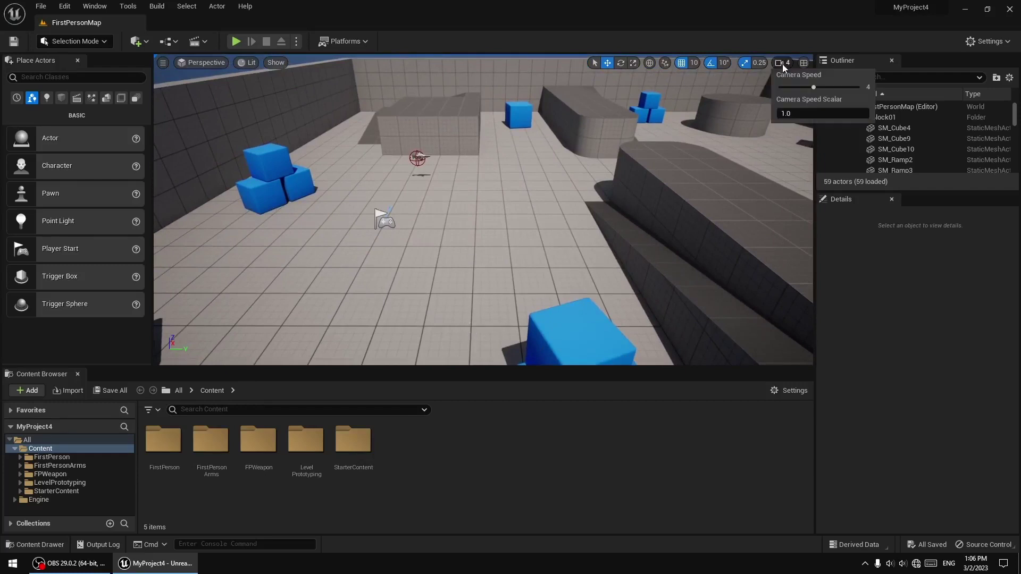
mouse_move(789, 113)
left_mouse_down()
mouse_move(825, 113)
mouse_move(805, 113)
left_mouse_up()
right_click_drag(667, 192, 668, 192)
key("w")
key("s")
key("w")
key("w")
Lower the camera speed scalar to its minimum and back the camera away from the blue cube
left_click(781, 62)
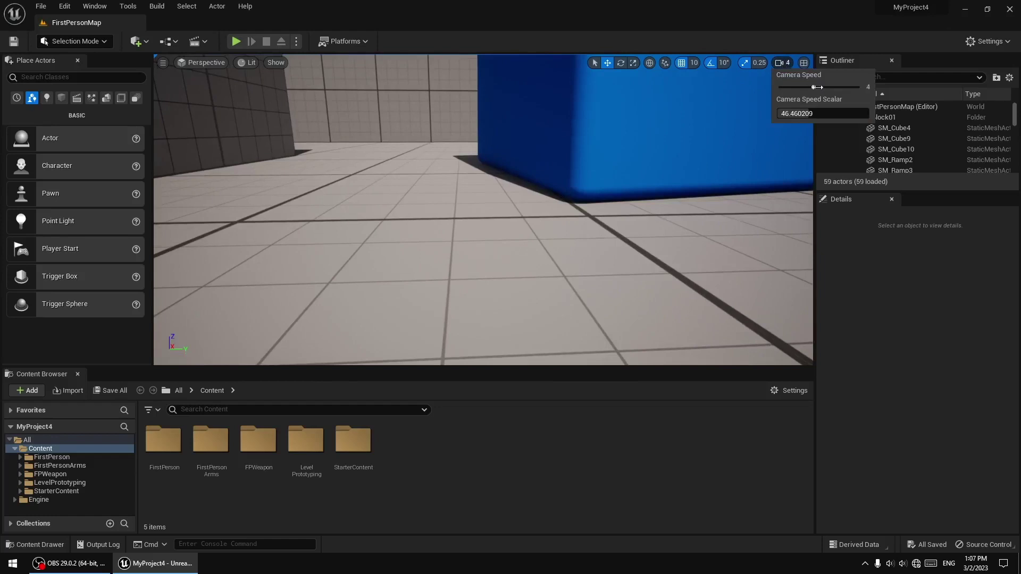
left_click_drag(812, 110, 776, 113)
right_click_drag(529, 174, 529, 175)
key("s")
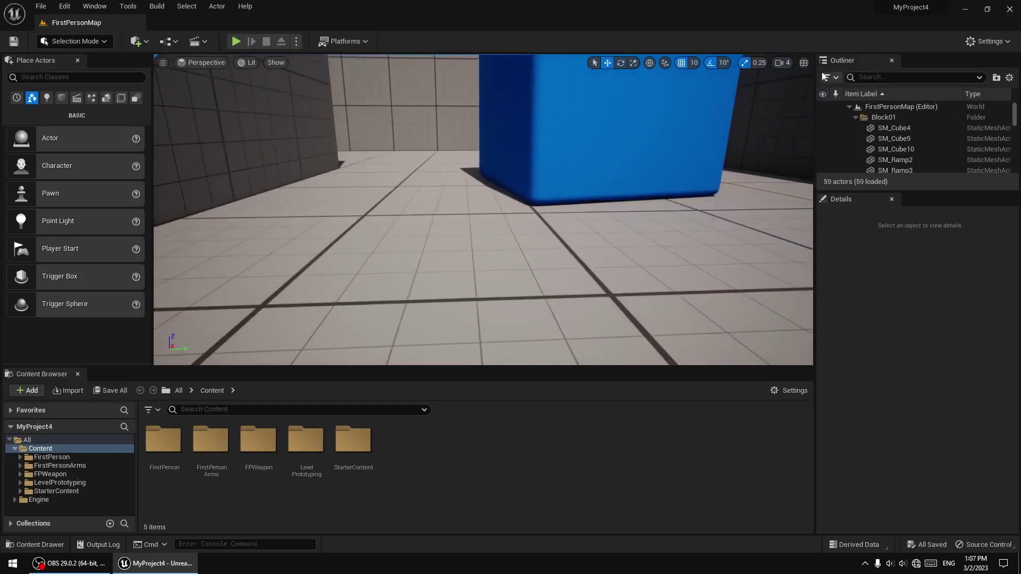
Raise the camera speed scalar to about 94.8 and fly the camera far back from the arena
left_click(779, 63)
left_click_drag(803, 114, 845, 114)
right_click_drag(453, 178, 454, 184)
key("s")
Reset the camera speed scalar to 1.0 and close the camera speed settings
left_click(781, 64)
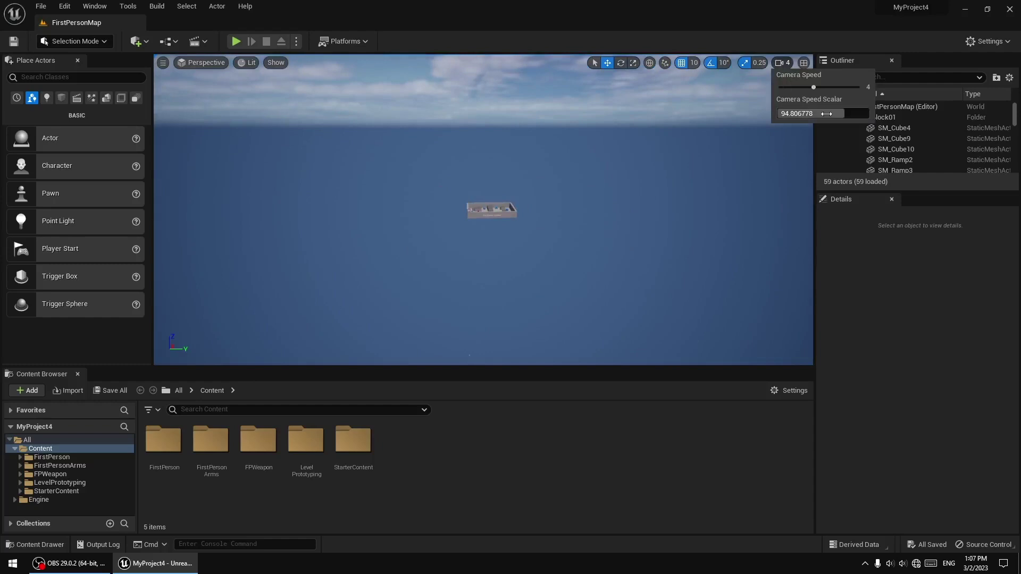
left_click_drag(830, 113, 777, 114)
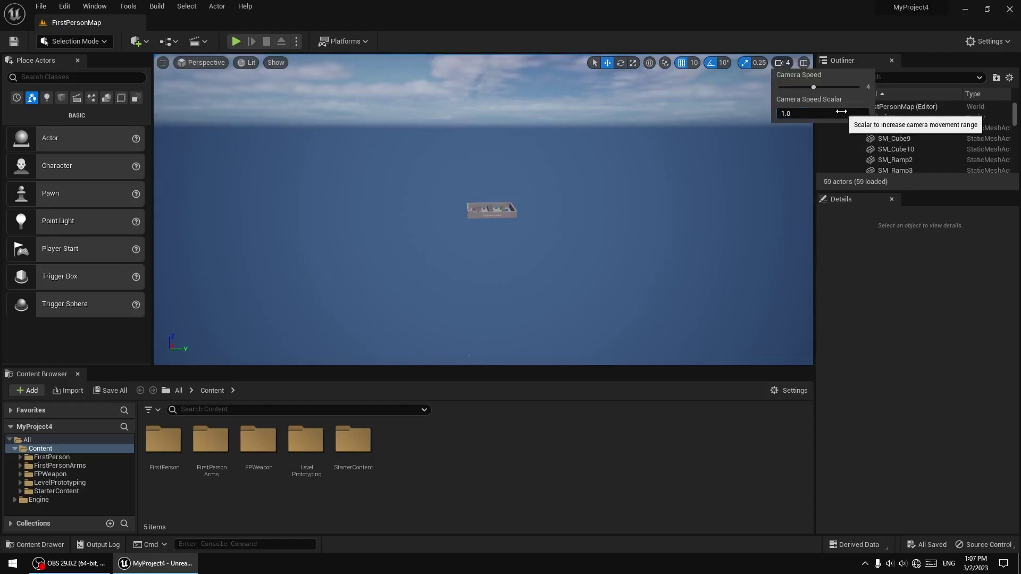
left_click(532, 225)
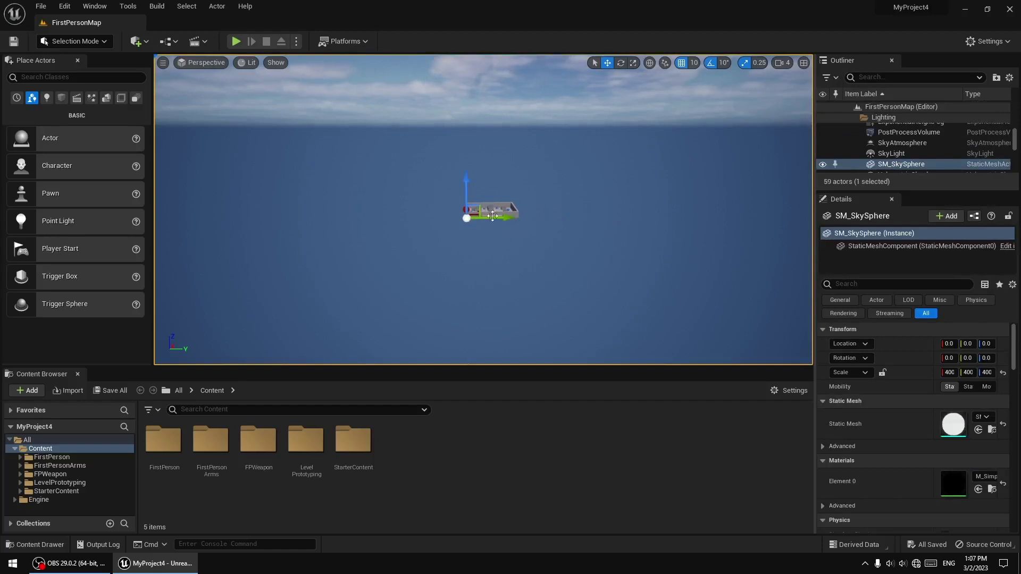
Select the SM_QuarterCylinder10 block in the distant arena, focus the camera on it and look around
left_click(490, 208)
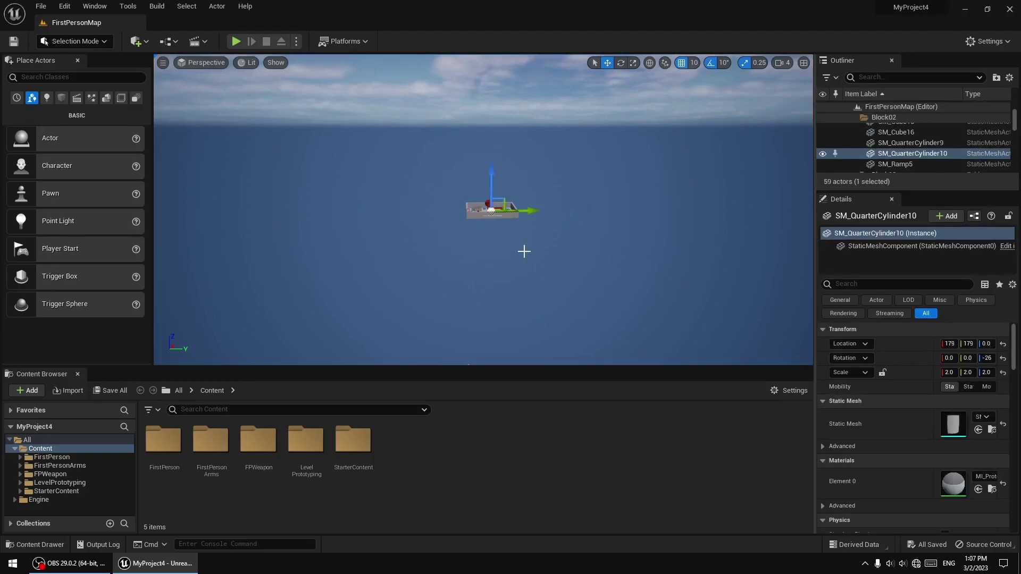
key("f")
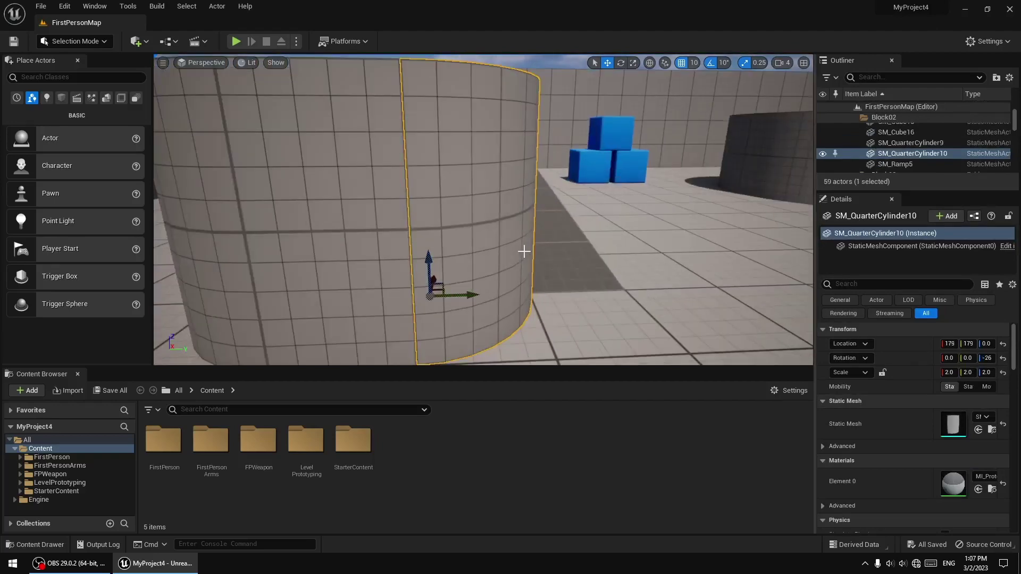
right_click_drag(499, 260, 590, 233)
right_click_drag(457, 258, 446, 258)
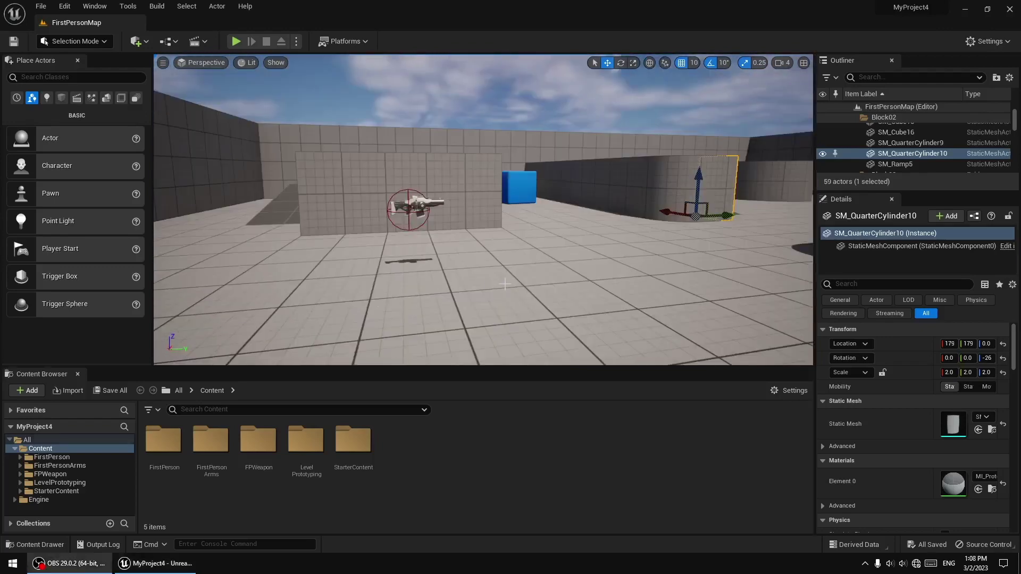
Clear the selection and turn the camera towards the single blue cube between the curved grey blocks
right_click_drag(505, 284, 712, 240)
right_click_drag(529, 284, 569, 282)
key("Escape")
key("w")
mouse_move(497, 274)
right_mouse_down()
mouse_move(513, 274)
mouse_move(500, 274)
right_mouse_up()
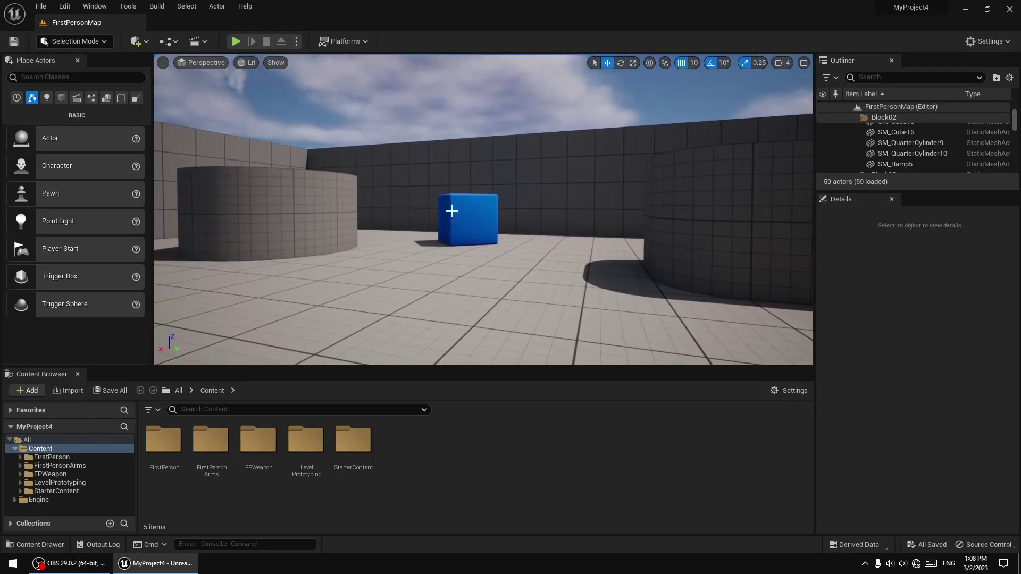
right_click_drag(497, 256, 493, 256)
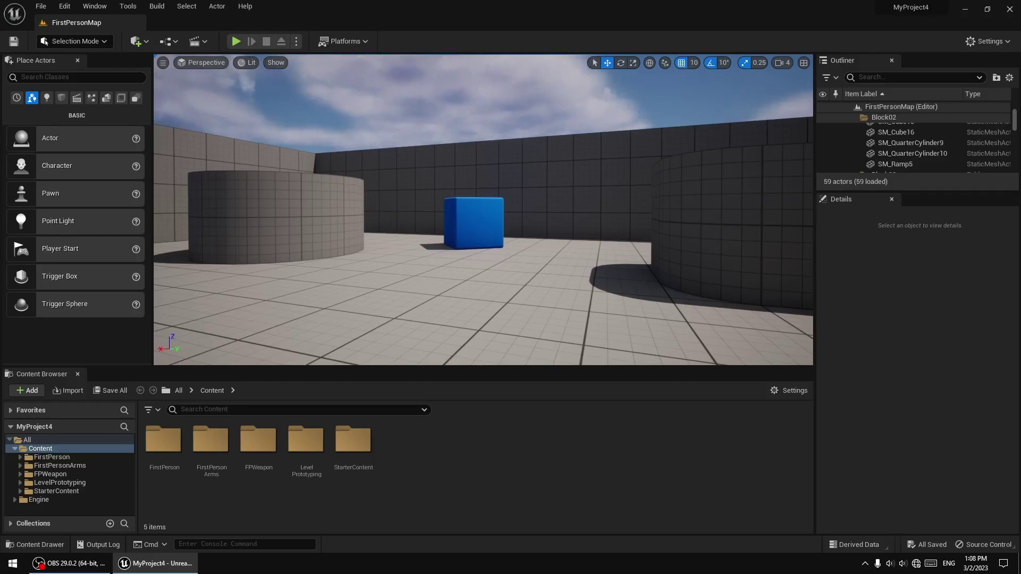
View the blue cube at different distances by flying to and from it and temporarily changing the field of view
key("w")
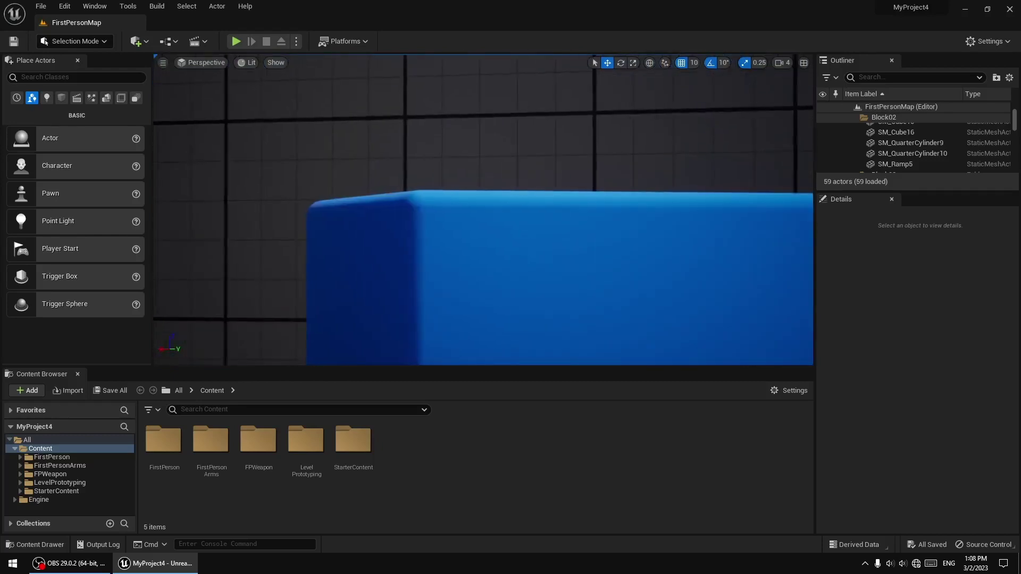
key("w")
key("s")
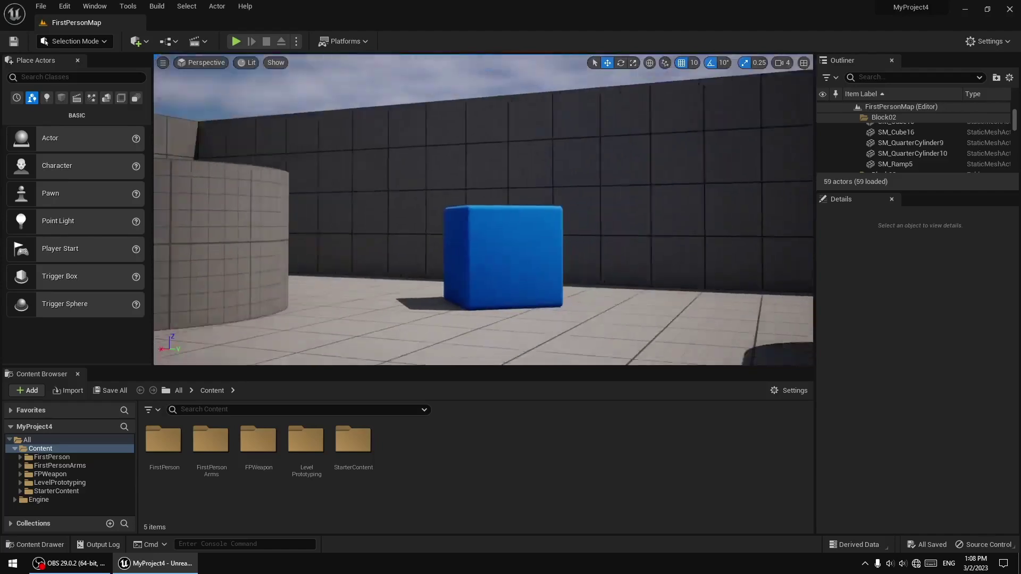
key("z")
key("c")
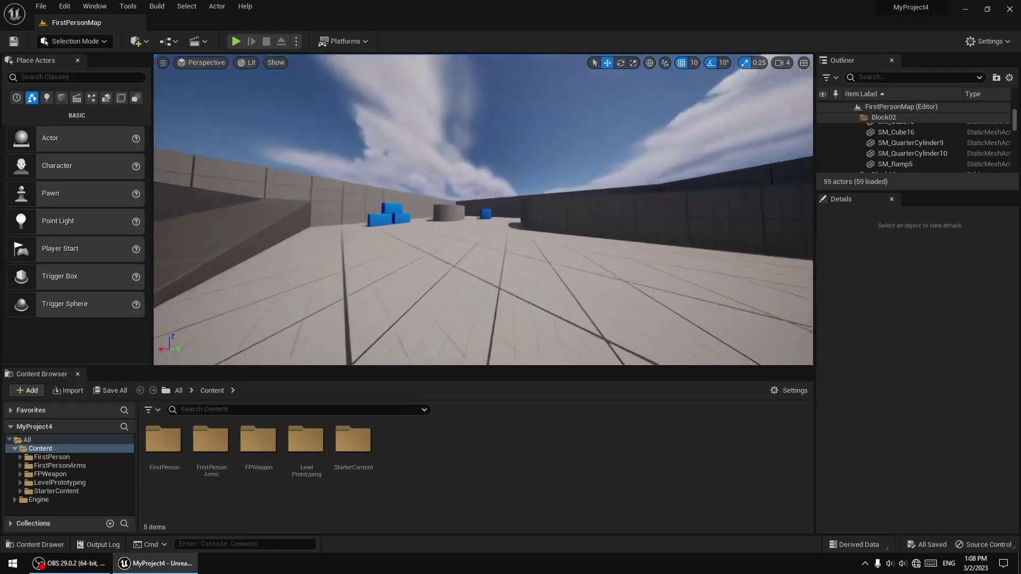
key("z")
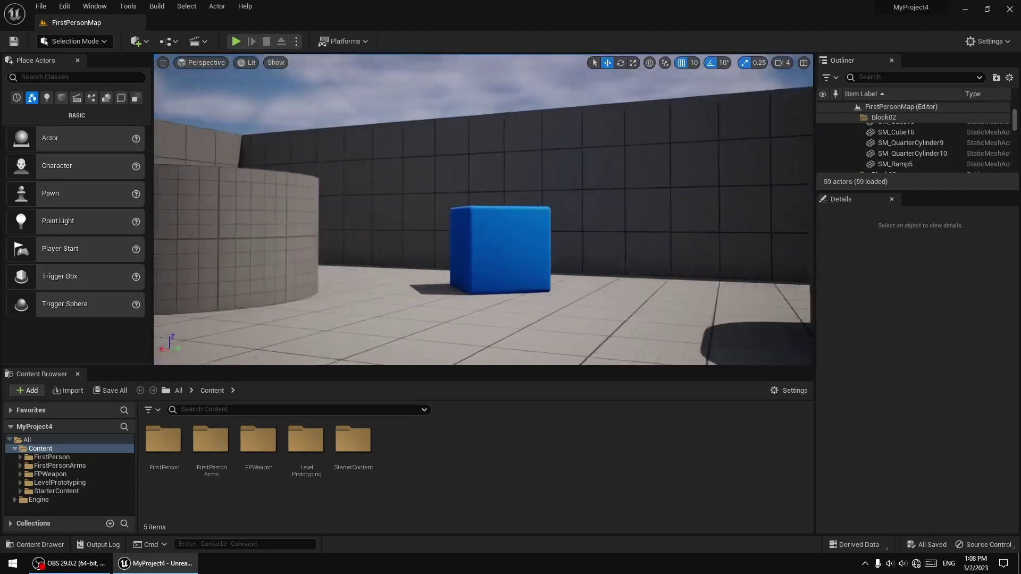
key("s")
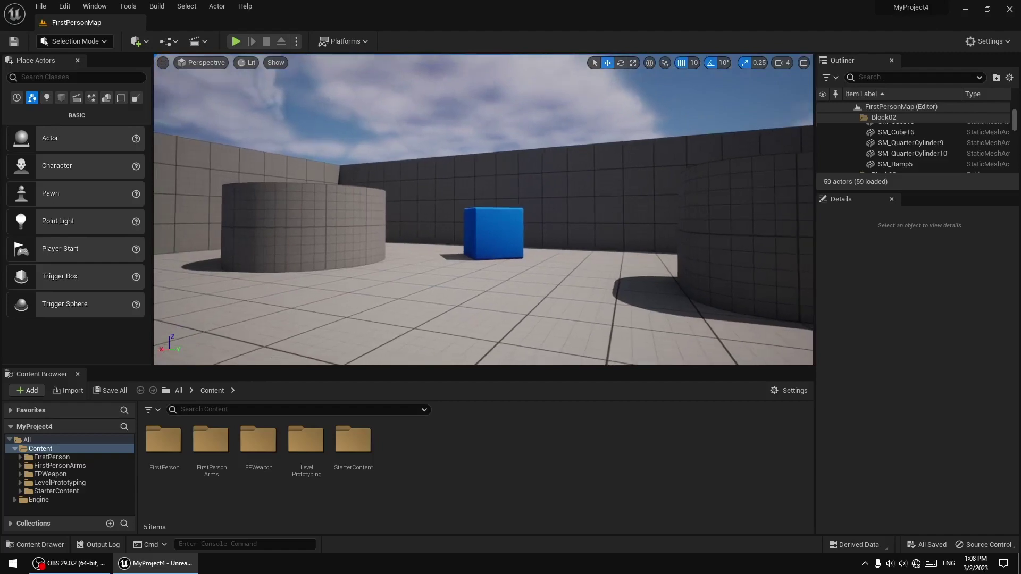
key("w")
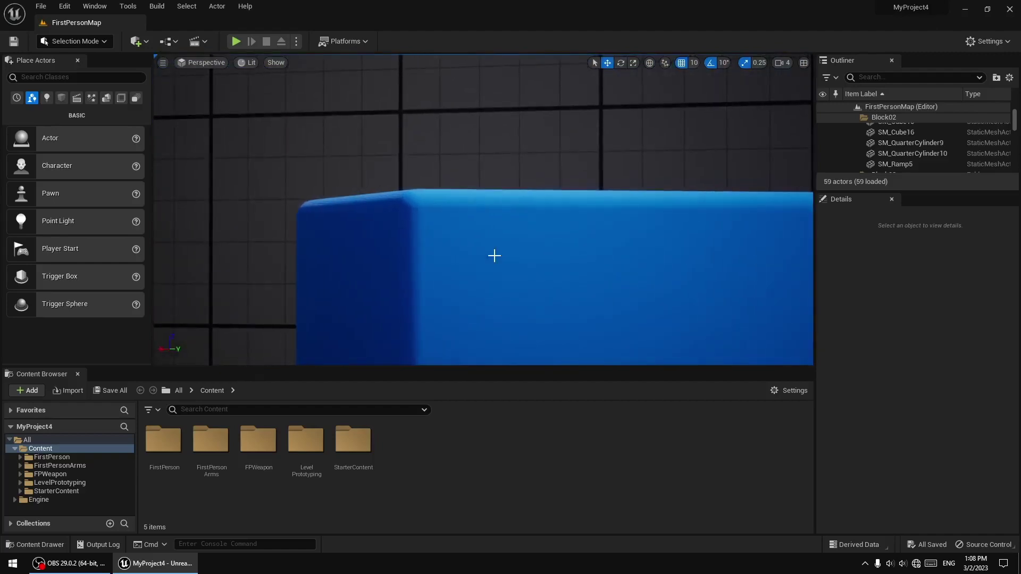
Pull the camera back from the blue cube and turn it towards the player start and the icons above the arena
scroll(494, 256, "down", 10)
right_click_drag(495, 256, 204, 252)
key("s")
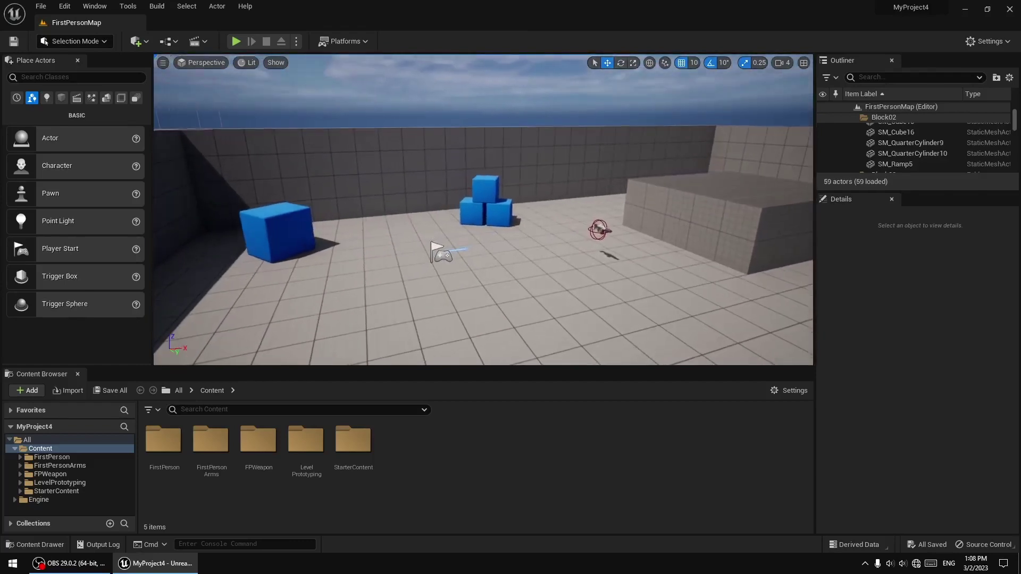
key("s")
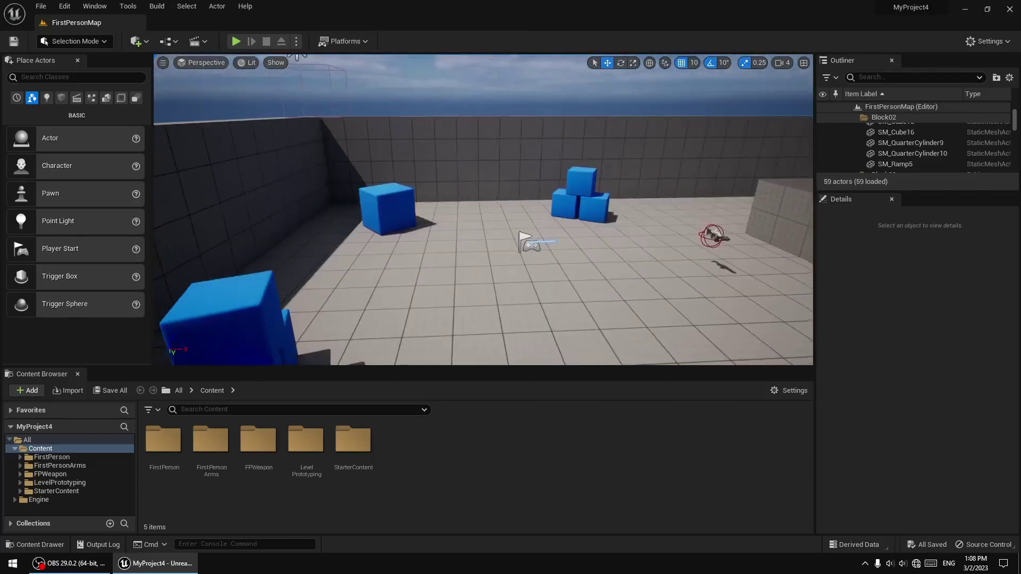
right_click_drag(606, 259, 569, 258)
Select the SkyLight icon above the arena, switch the selection to the sky sphere and move the camera around
left_click(450, 155)
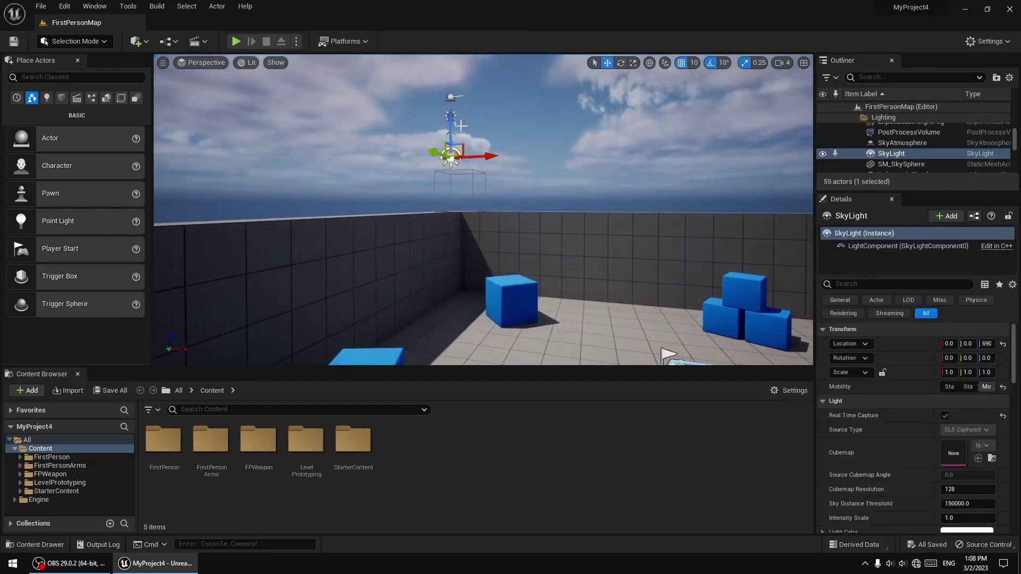
right_click_drag(540, 140, 548, 143)
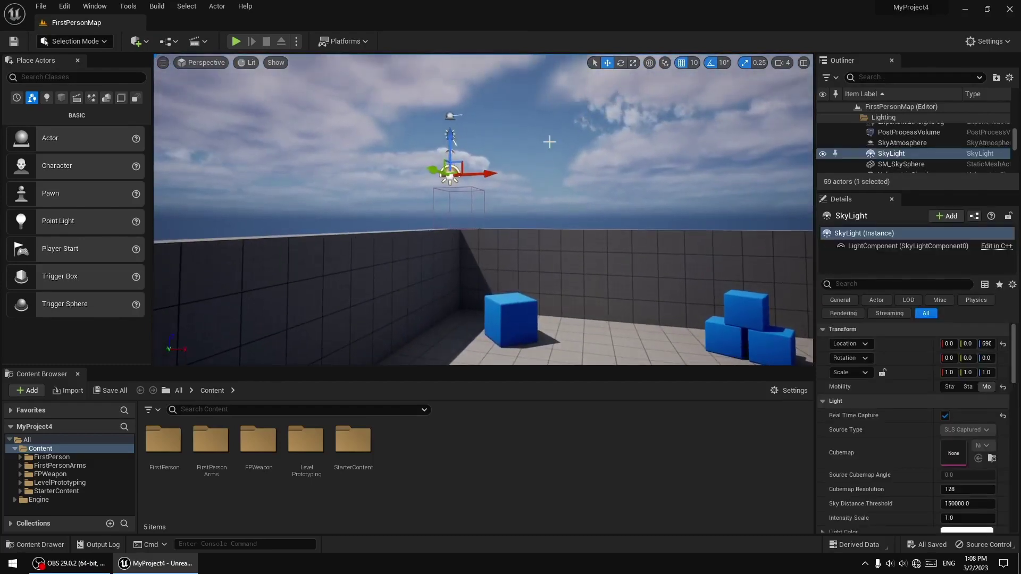
left_click(550, 142)
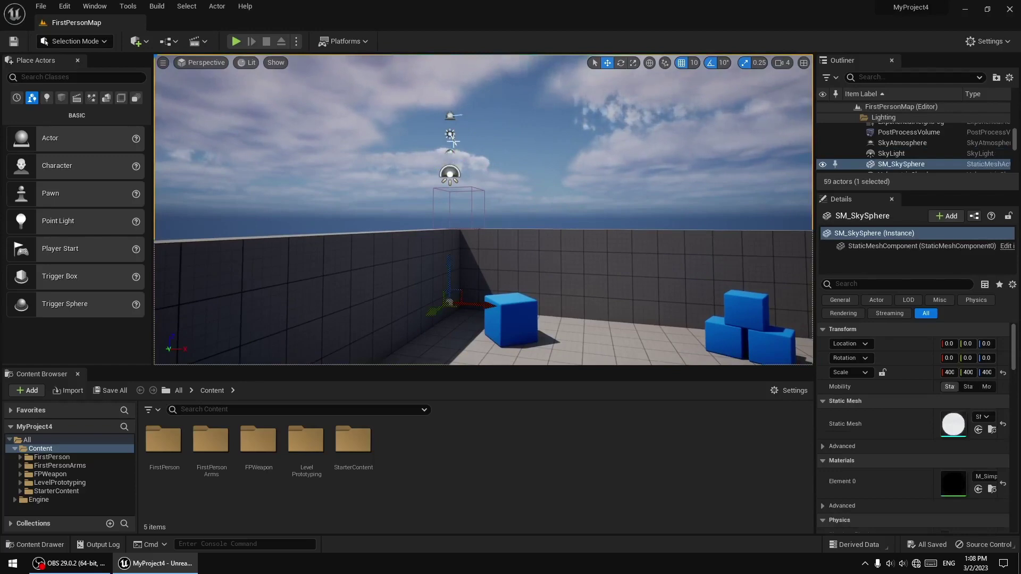
right_click_drag(568, 200, 606, 171)
key("w")
key("s")
Select the SkyLight again, fly closer to the lighting icons and switch the selection back to the sky sphere
left_click(476, 167)
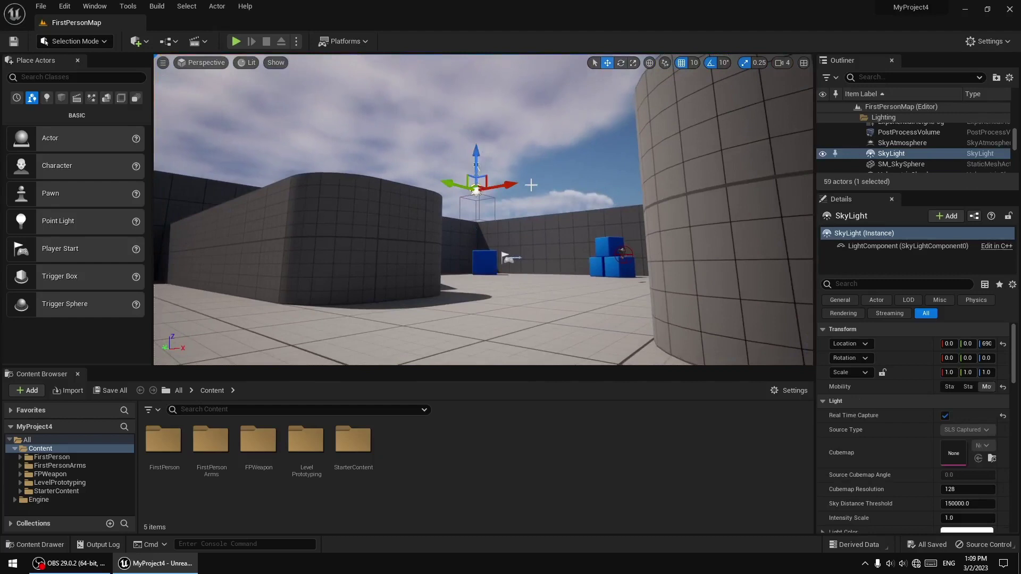
key("w")
right_click_drag(540, 170, 541, 176)
left_click(540, 170)
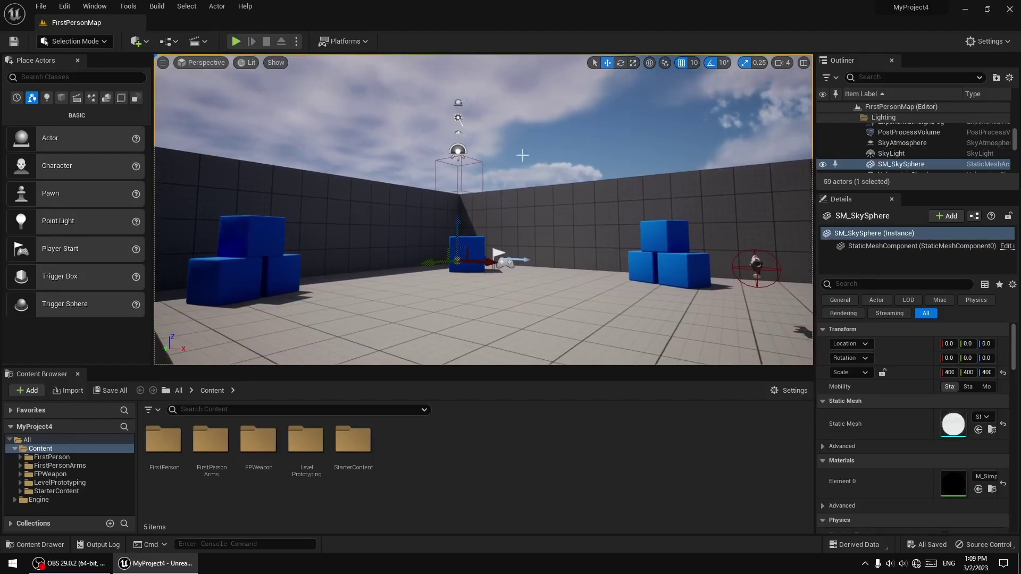
Turn on Game View to hide the editor icons, fly around the arena and turn Game View off again
key("g")
key("w")
mouse_move(543, 154)
right_mouse_down()
mouse_move(691, 166)
mouse_move(497, 170)
mouse_move(532, 159)
right_mouse_up()
key("w")
key("s")
key("w")
key("s")
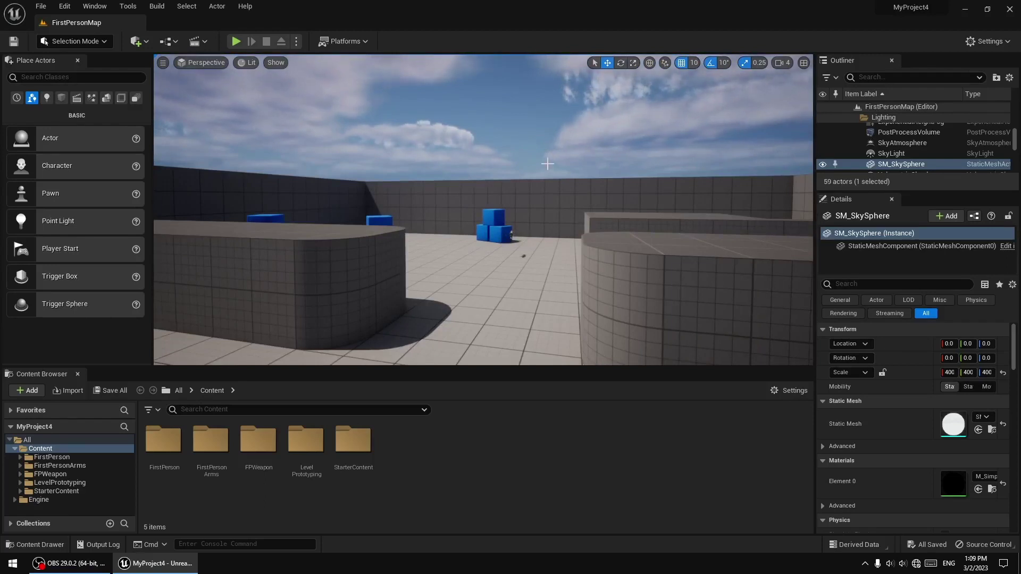
key("g")
scroll(537, 167, "up", 6)
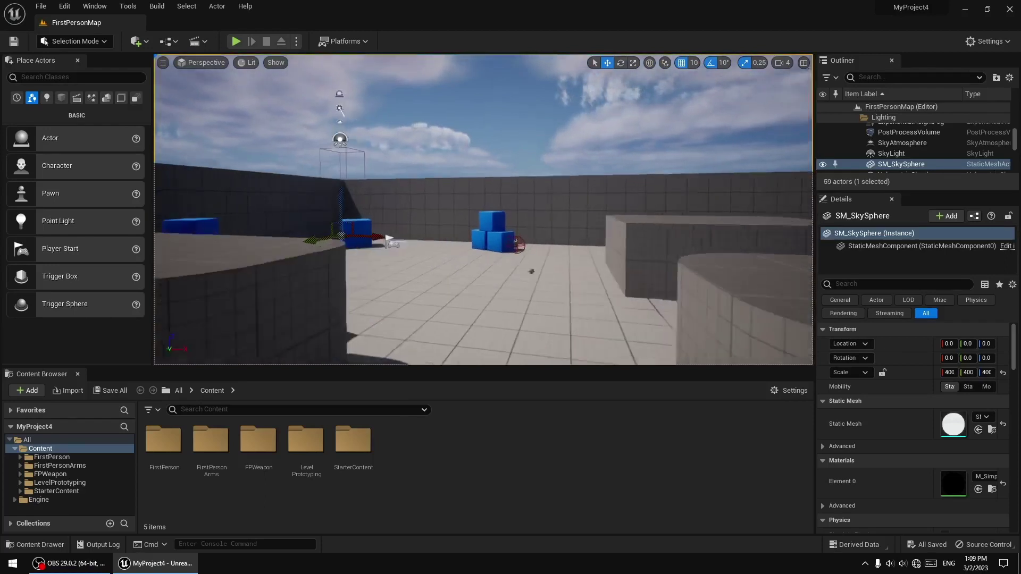
Toggle Game View on and off from the viewport options to compare the arena with and without editor icons
left_click(163, 64)
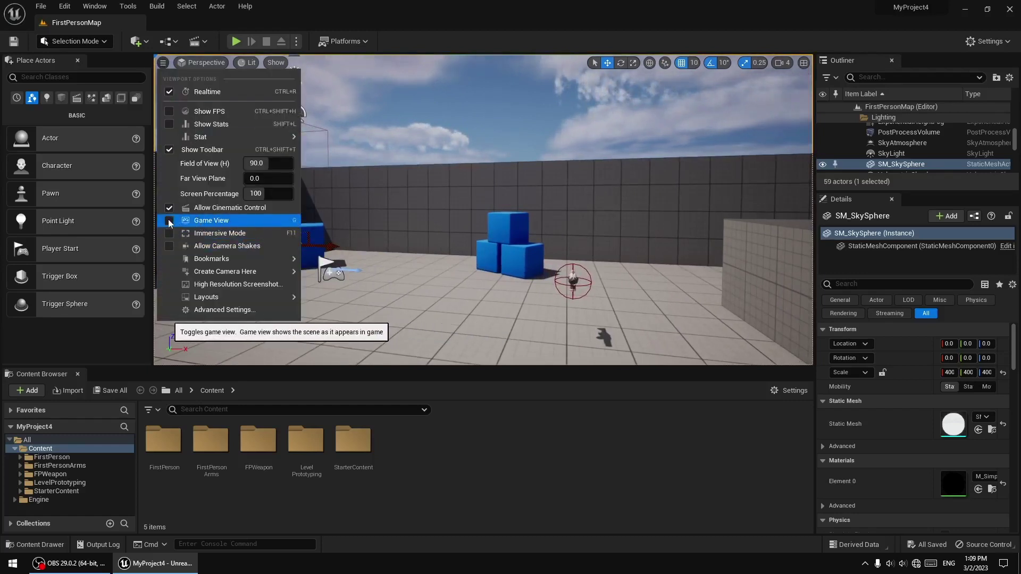
left_click(171, 223)
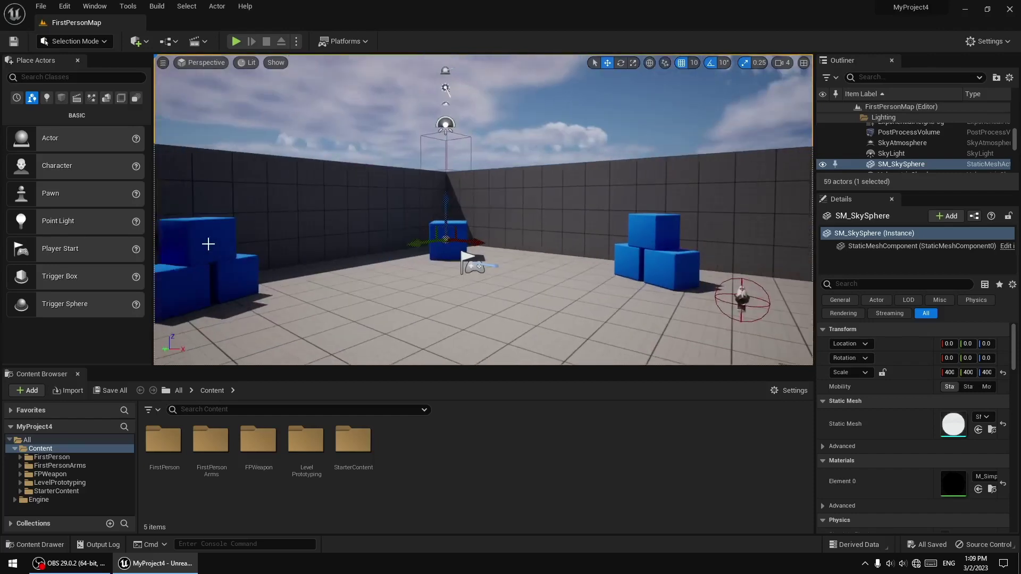
left_click(163, 63)
left_click(169, 221)
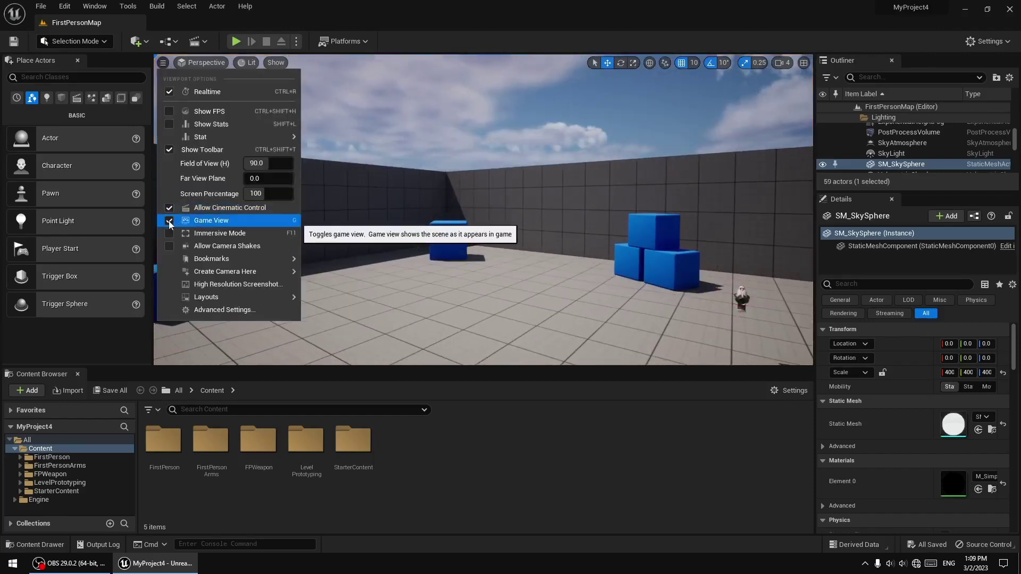
left_click(170, 224)
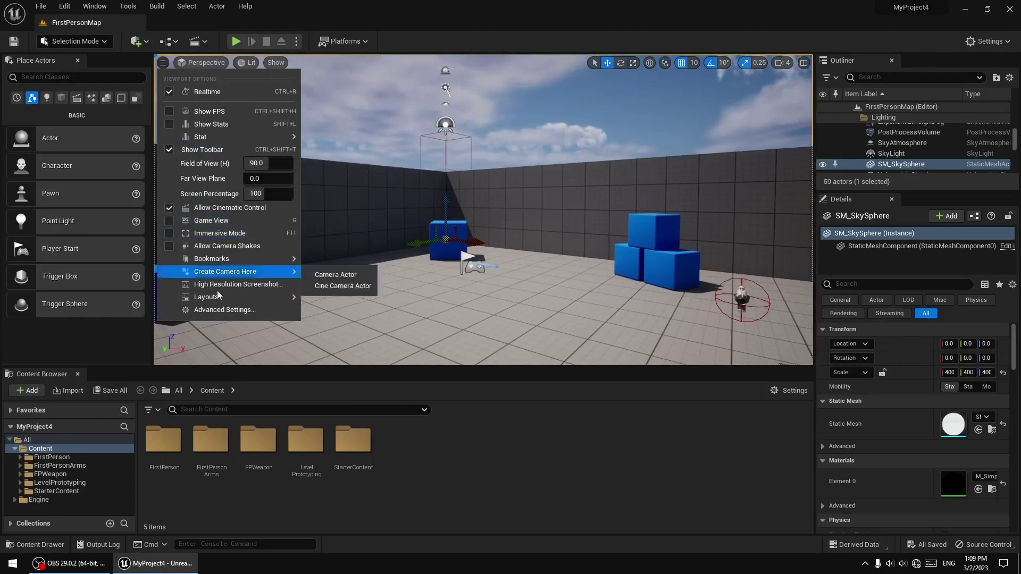
Fly the camera around the arena to face the player start and the stack of blue cubes by the wall
mouse_move(517, 225)
right_mouse_down()
mouse_move(526, 243)
mouse_move(577, 247)
mouse_move(536, 264)
mouse_move(515, 244)
right_mouse_up()
key("w")
key("s")
key("d")
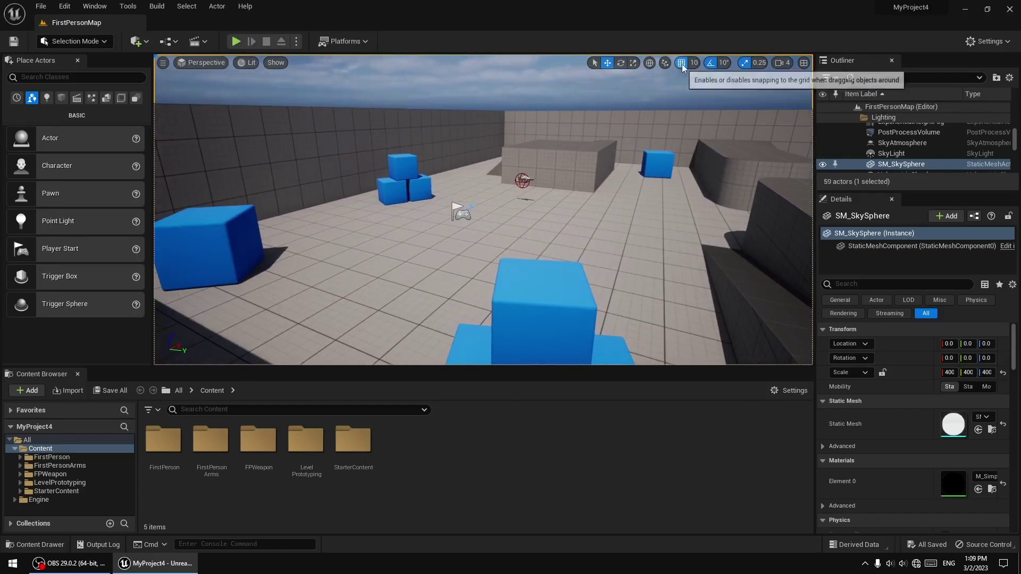
right_click_drag(542, 206, 513, 207)
key("a")
key("w")
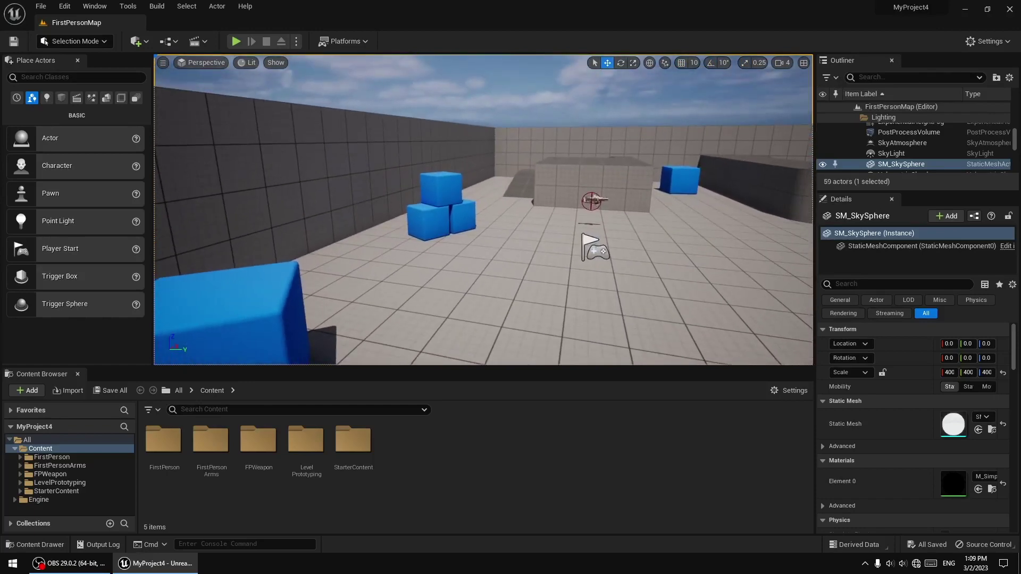
Hide the top cube and the lower right cube of the stack by the wall, and show all hidden actors again
left_click(437, 184)
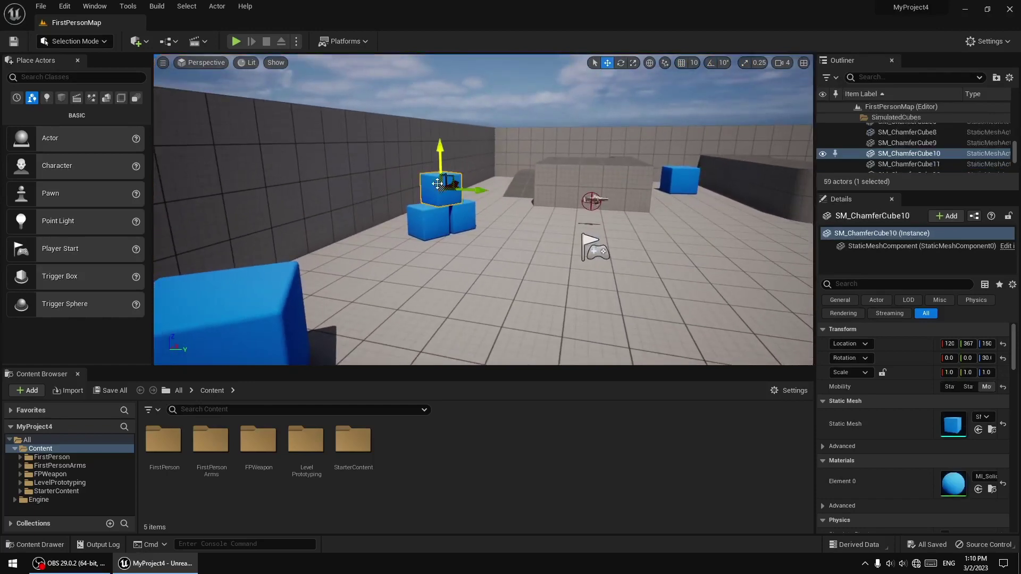
key("h")
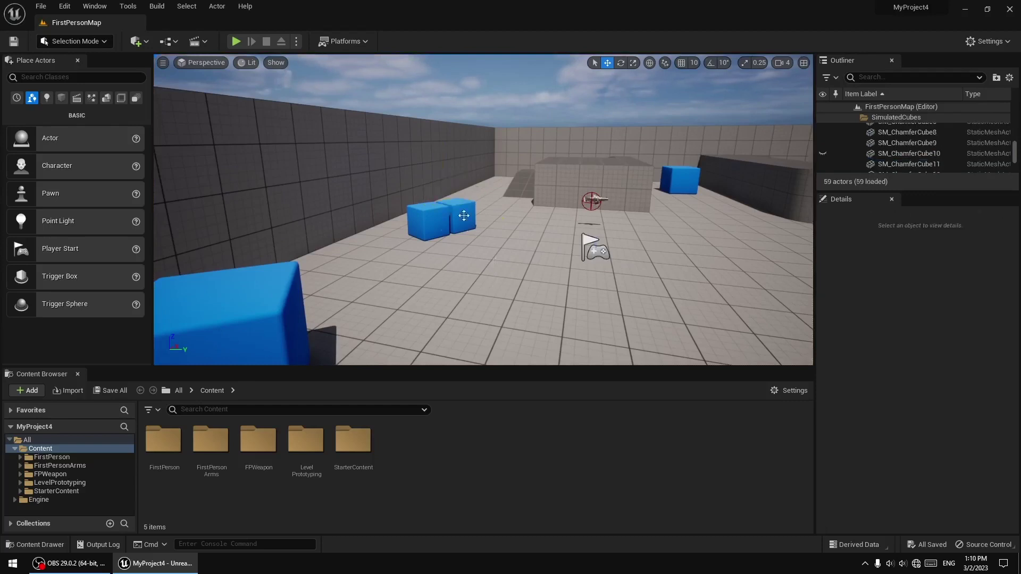
left_click(463, 215)
key("h")
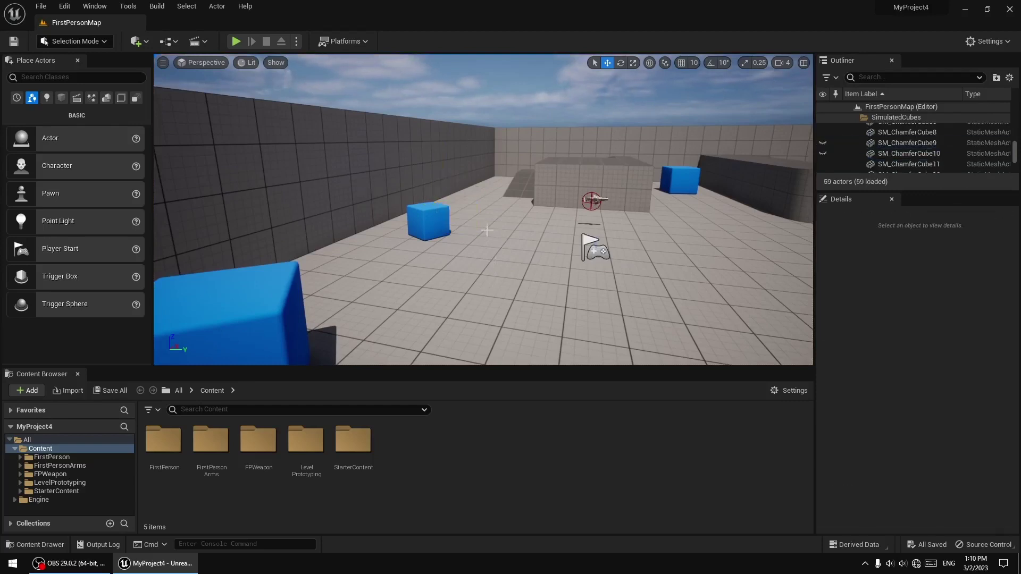
key("ctrl+h")
From a new camera angle, hide the stack's top cube and lower left cube, and unhide all actors
mouse_move(599, 180)
right_mouse_down()
mouse_move(404, 178)
mouse_move(599, 180)
right_mouse_up()
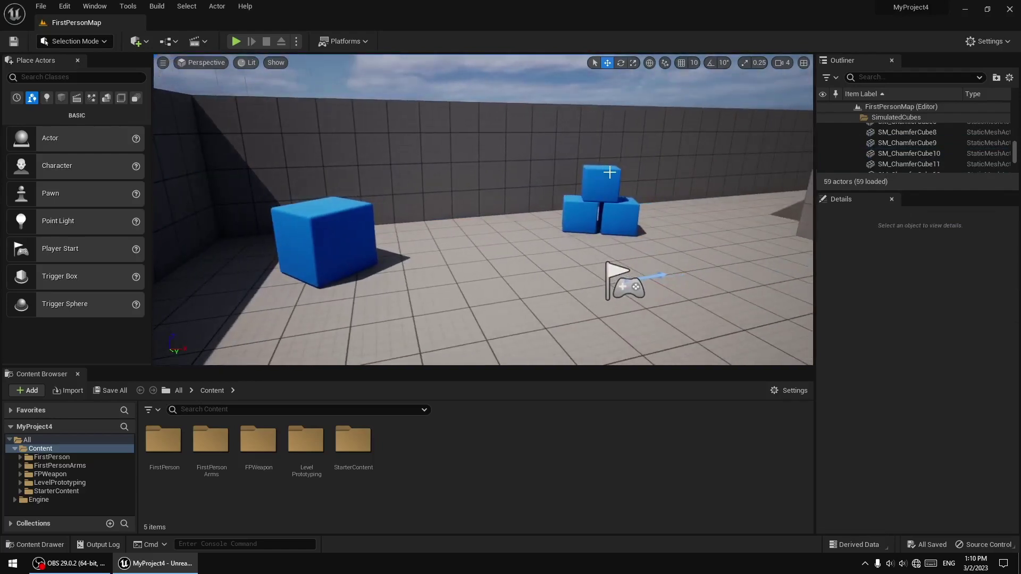
left_click(609, 174)
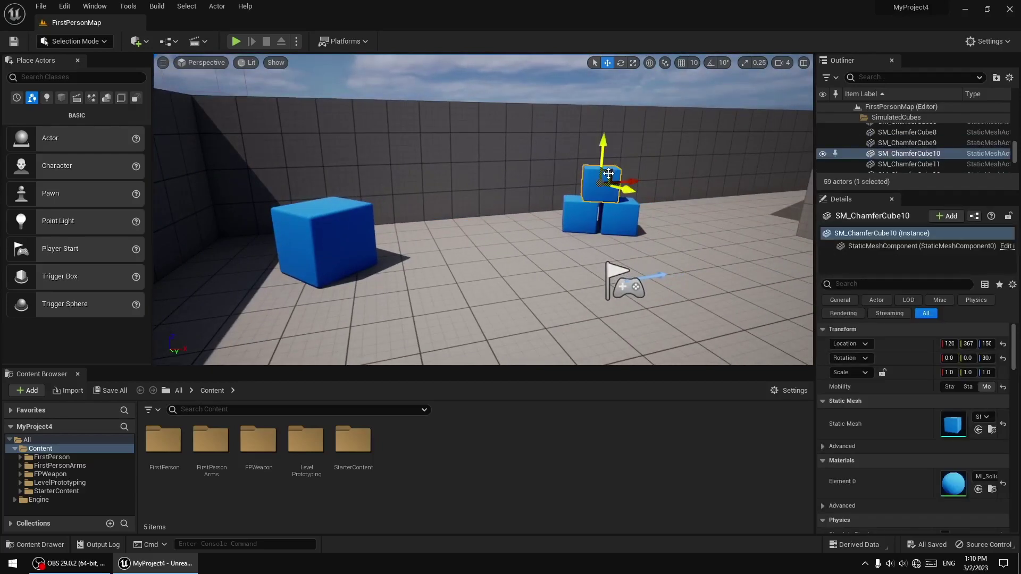
key("h")
left_click(591, 211)
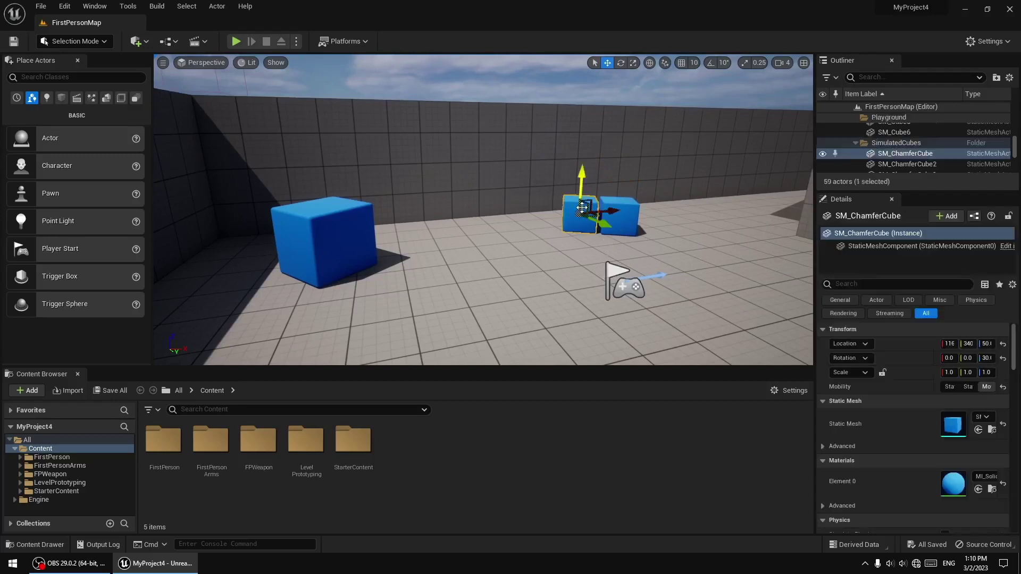
key("h")
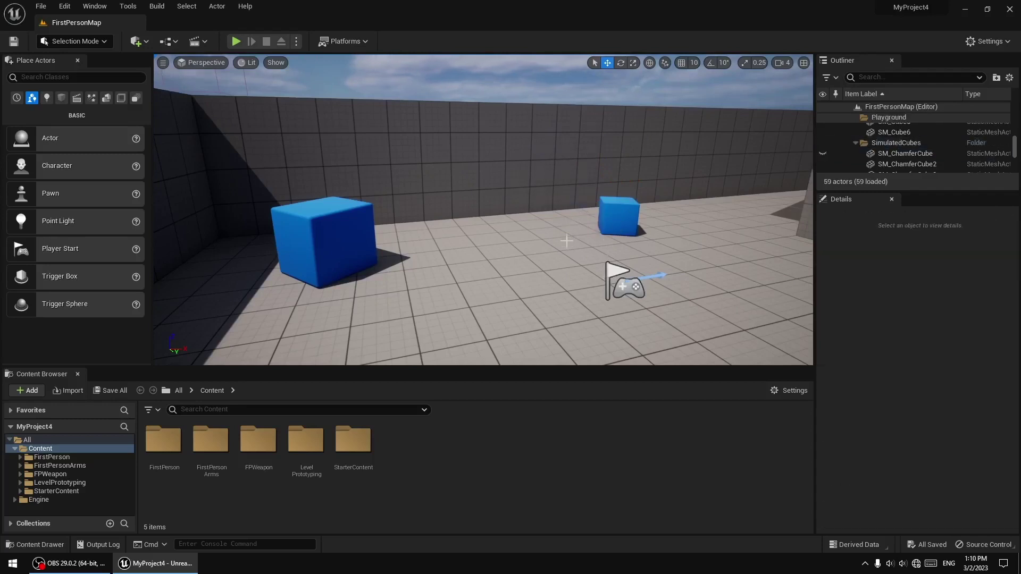
key("ctrl+h")
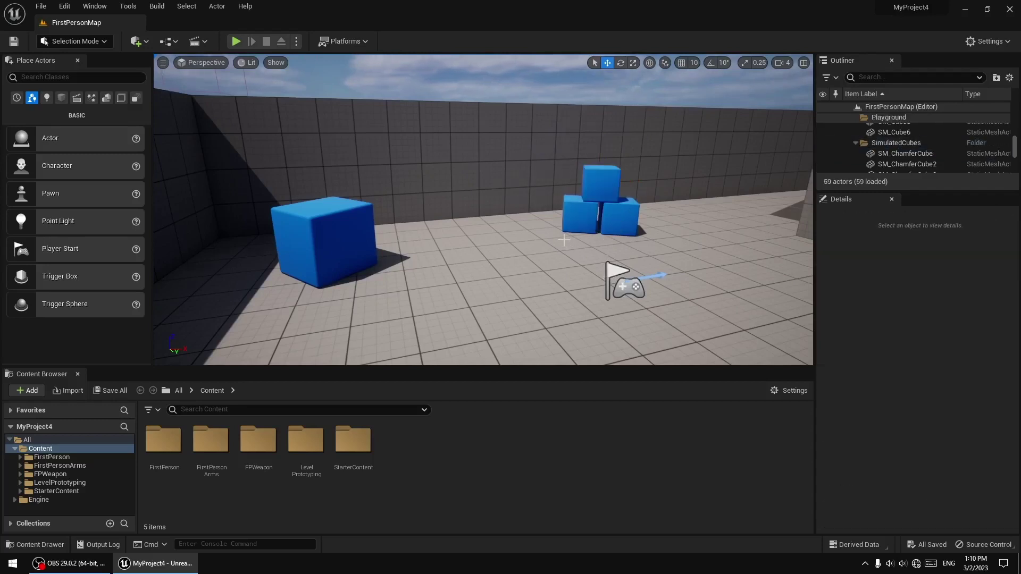
Hide the stack's top cube with the Hide Selected visibility option, undo the hiding and select the floor
right_click_drag(554, 249, 569, 247)
key("d")
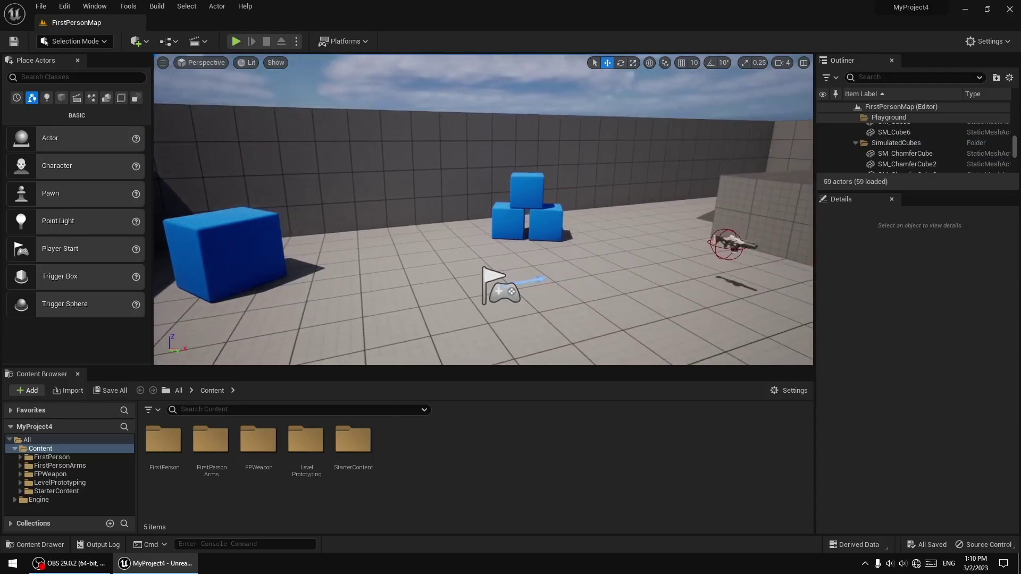
left_click(533, 188)
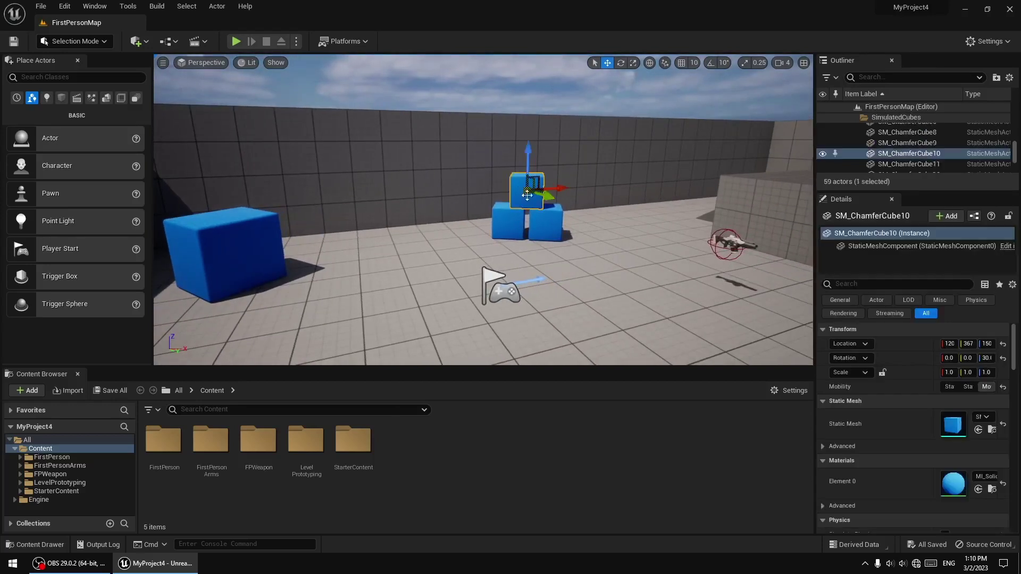
right_click(523, 197)
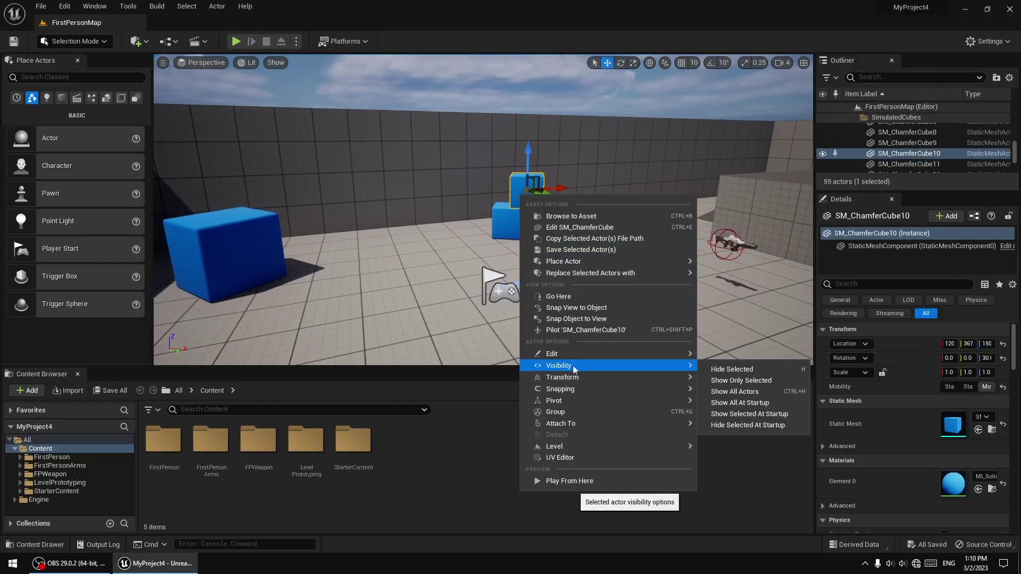
left_click(714, 368)
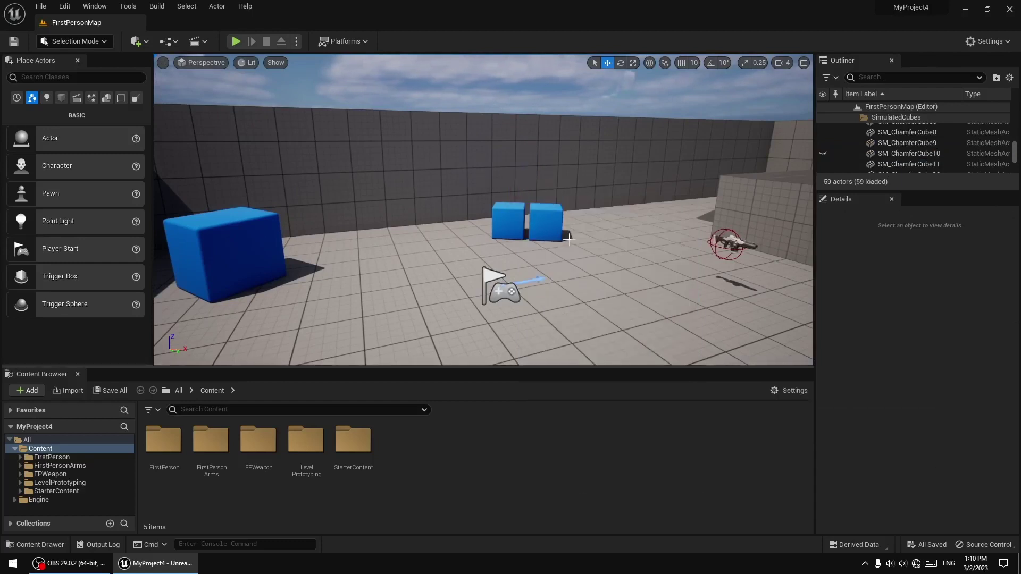
key("ctrl+z")
right_click(519, 190)
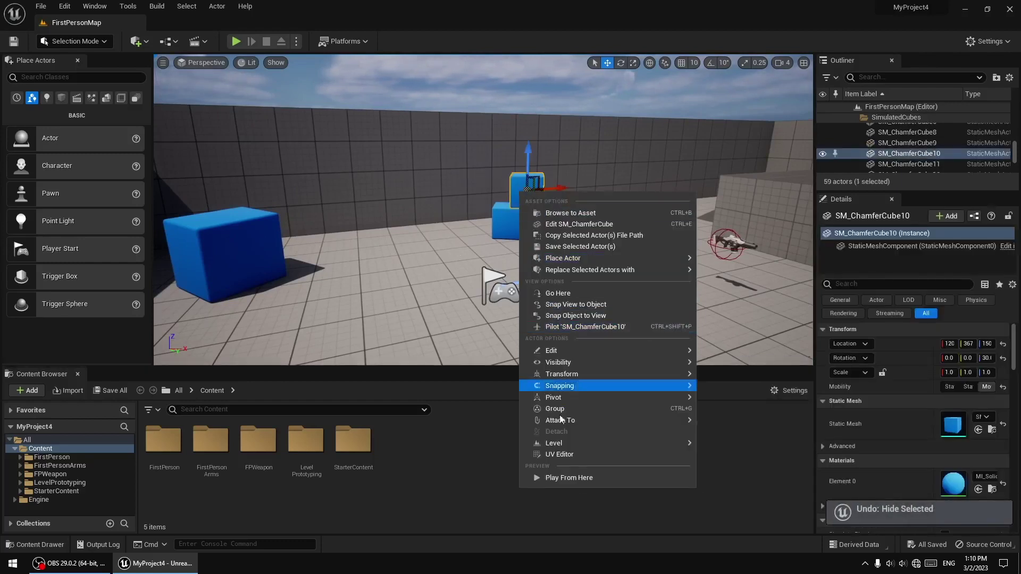
left_click(420, 267)
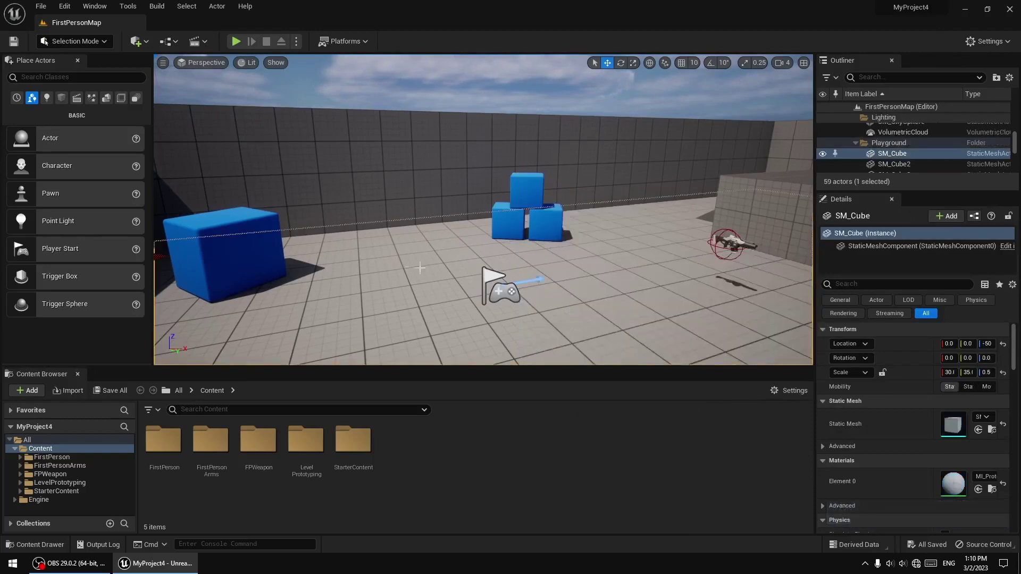
Look across the arena's ramps and blocks and fly back to the stack of three blue cubes
right_click_drag(420, 267, 438, 247)
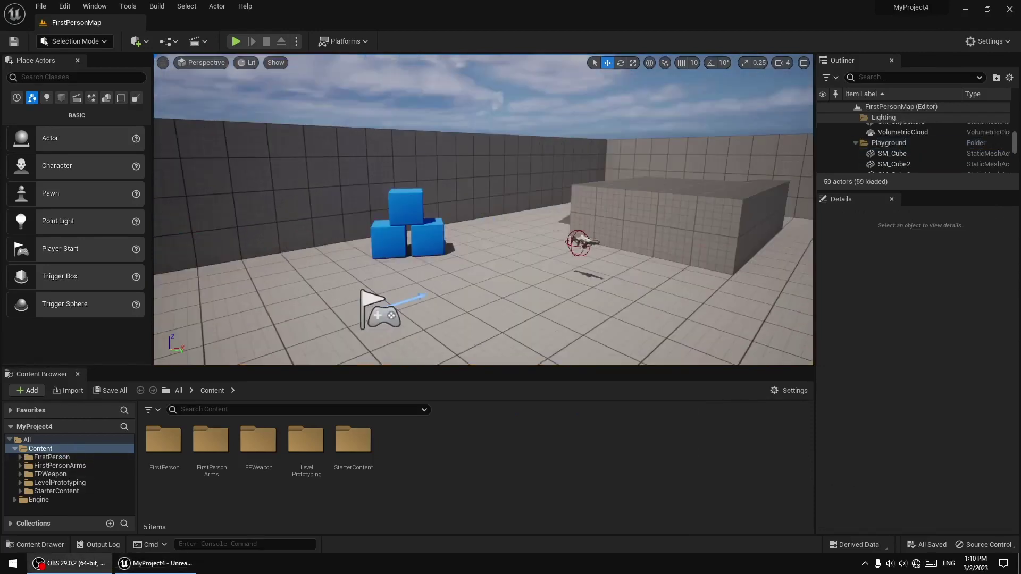
right_click_drag(471, 278, 564, 278)
left_click_drag(505, 271, 492, 273)
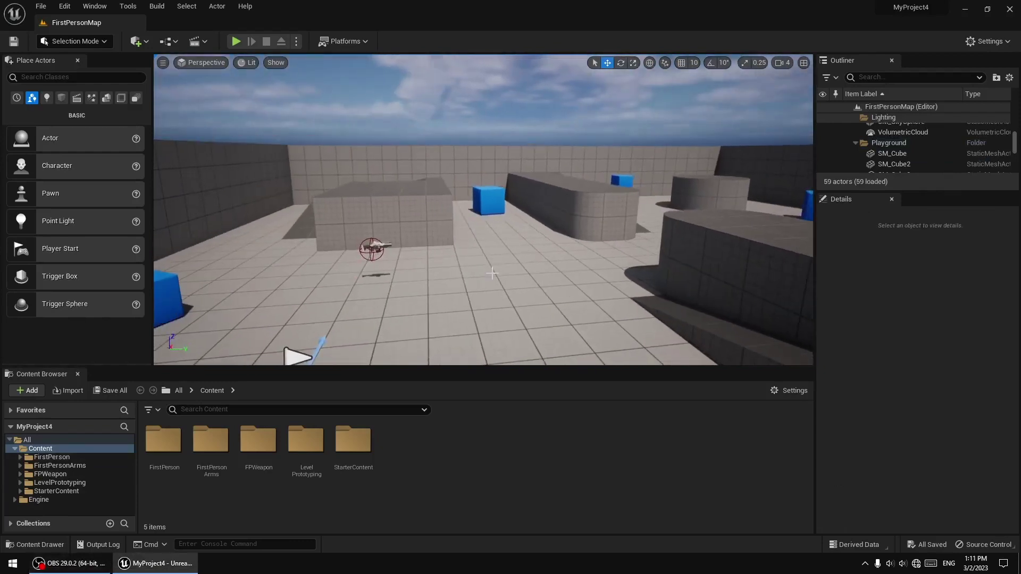
key("s")
right_click_drag(493, 273, 398, 260)
key("w")
key("s")
key("w")
key("s")
key("w")
Select the top cube of the stack and move the camera around it to view it from several sides
left_click(469, 255)
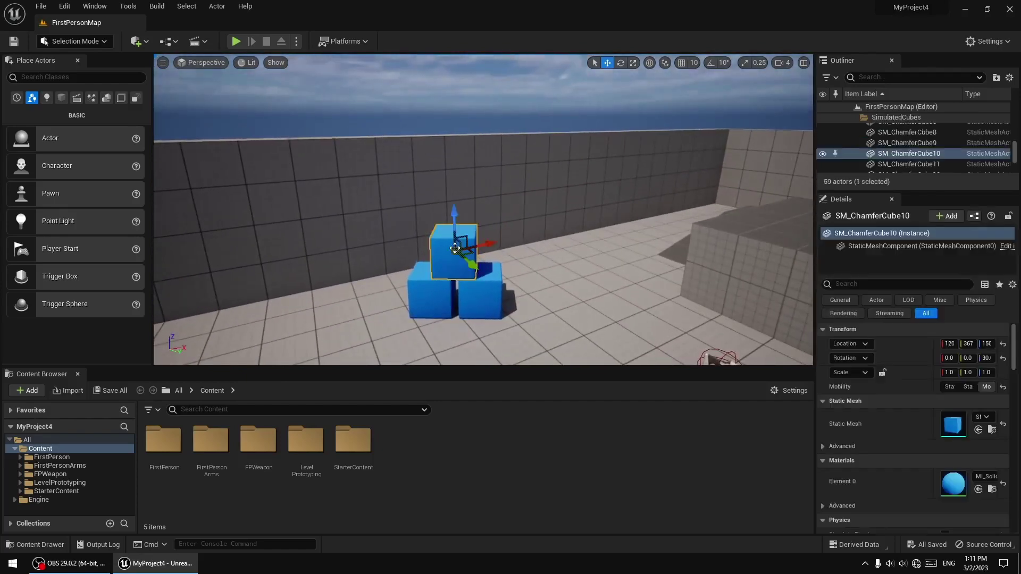
right_click_drag(468, 255, 436, 256)
key("s")
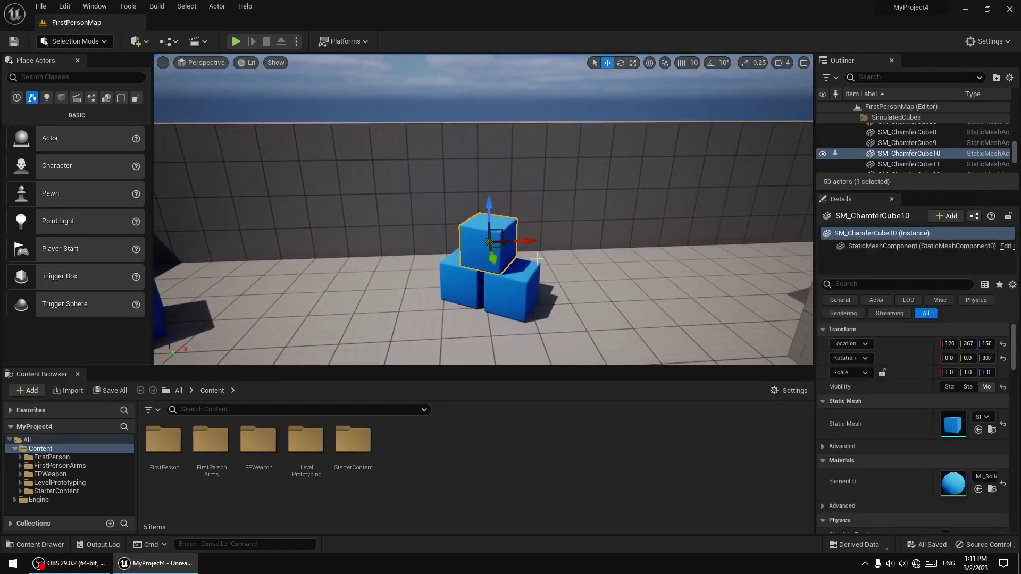
key("d")
right_click_drag(469, 256, 650, 272)
key("a")
key("d")
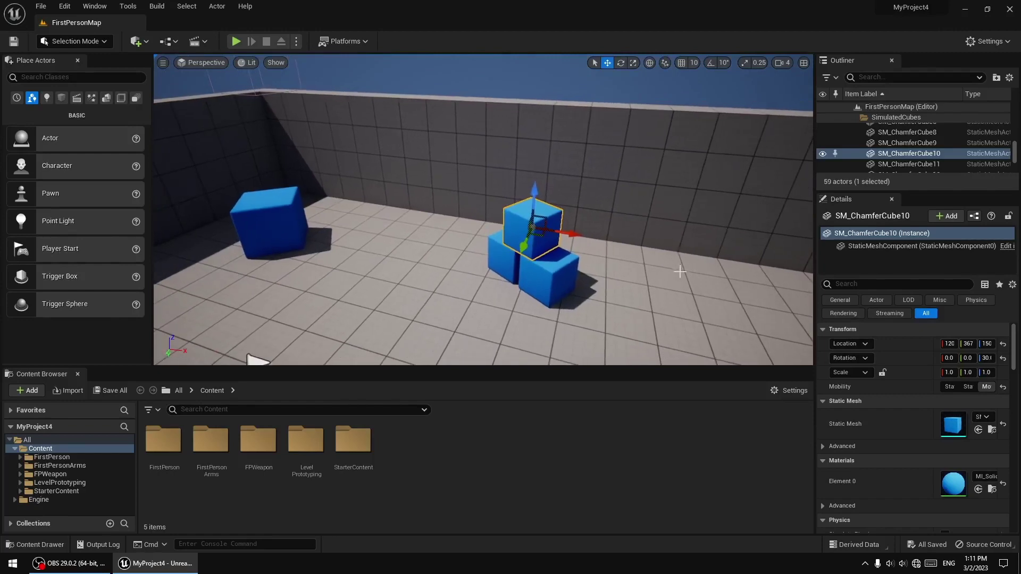
right_click(678, 272)
key("Escape")
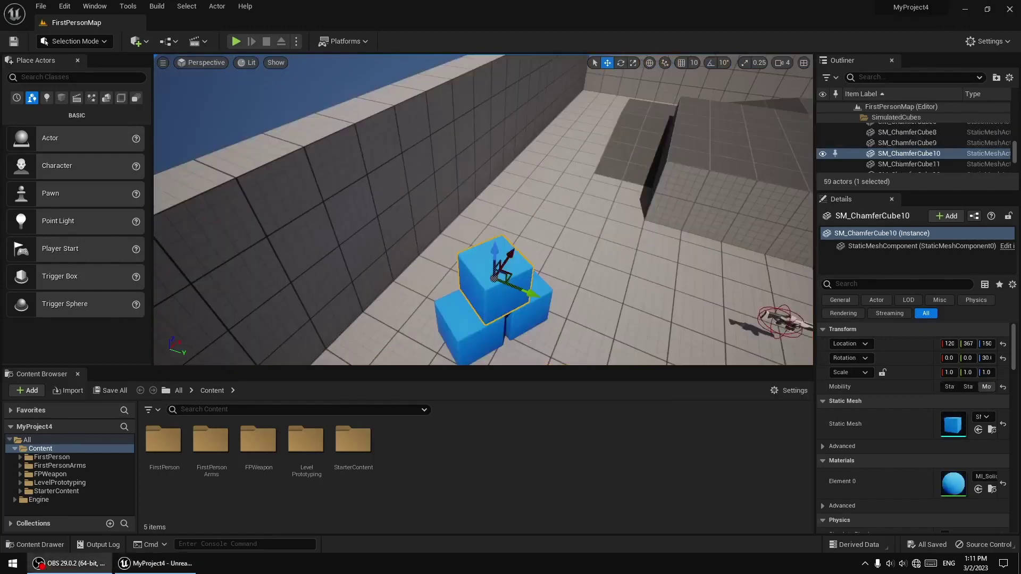
Orbit the camera around the selected top cube with the arena in view
right_click_drag(484, 209, 452, 204)
key("a")
key("d")
left_click_drag(452, 205, 555, 160, "alt")
Select the long ramp block SM_Cube8 and orbit the camera around it
left_click(553, 150)
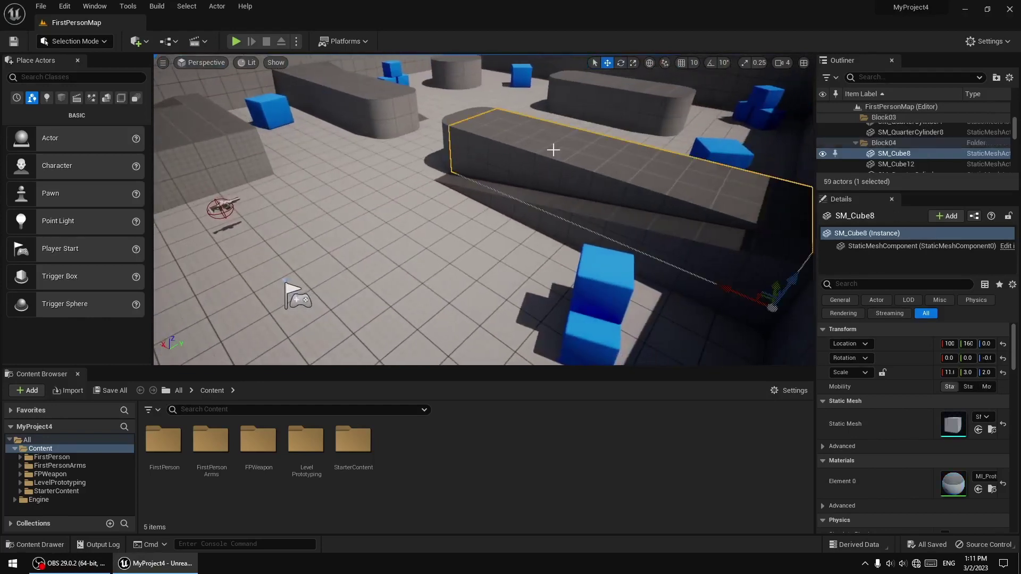
left_click_drag(423, 210, 531, 224, "alt")
left_click_drag(340, 204, 549, 156, "alt")
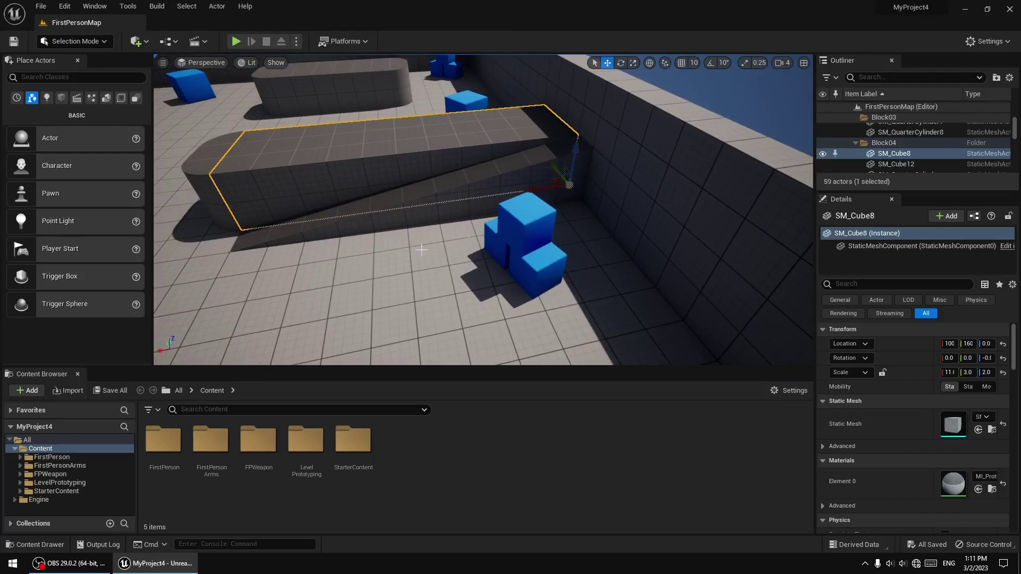
Select the top cube of the stack beside the ramp block and turn the camera around it
right_click_drag(422, 250, 478, 249)
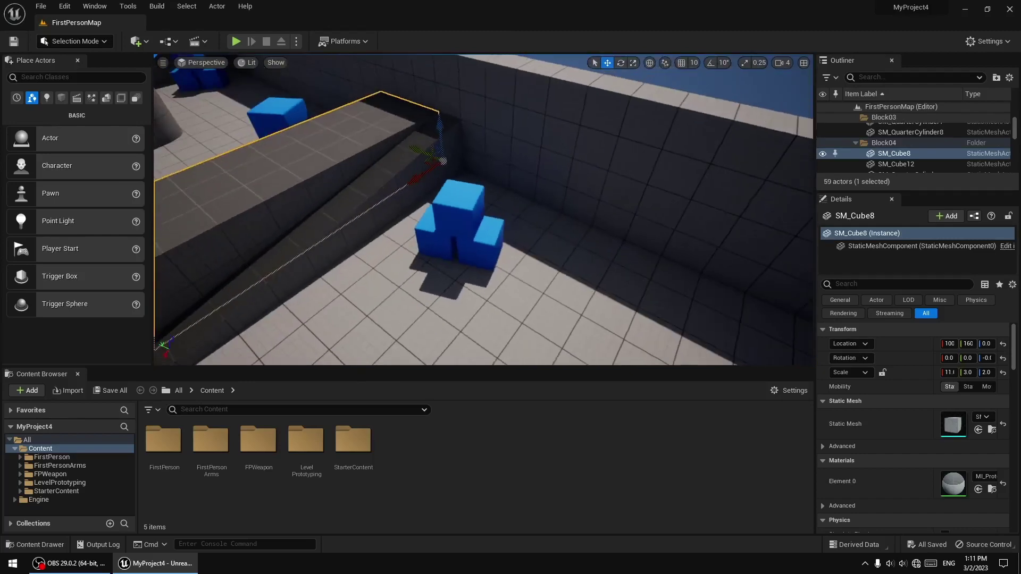
left_click(426, 214)
right_click_drag(426, 213, 218, 211)
right_click_drag(345, 204, 483, 253)
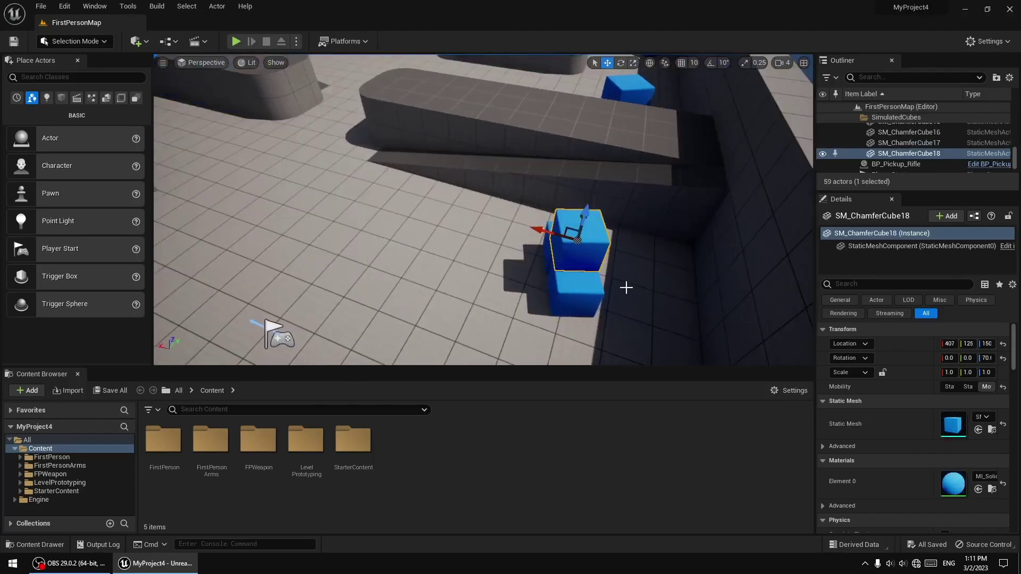
right_click_drag(625, 288, 606, 289)
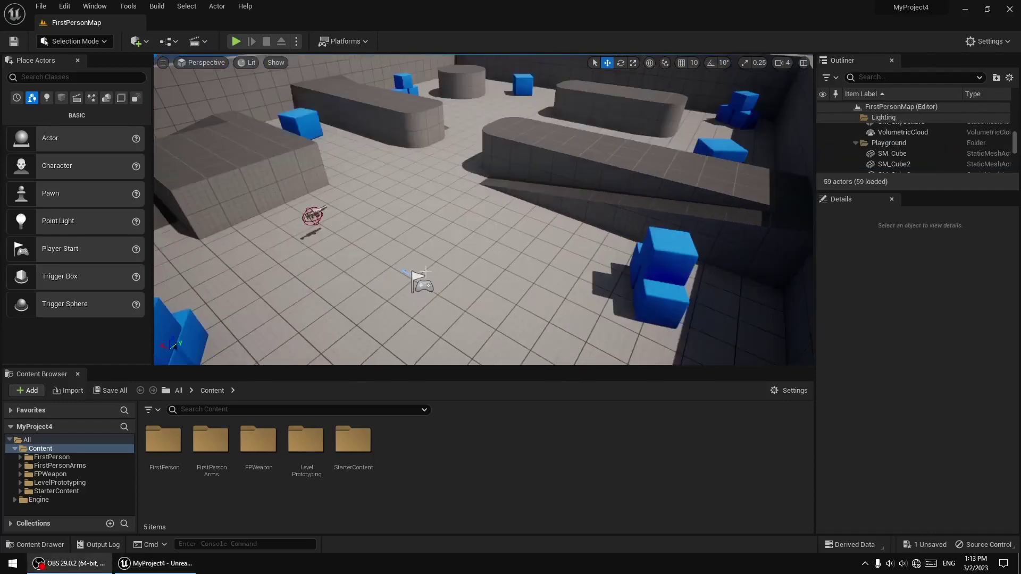
Move the camera across the arena and select the single blue cube near the round platform
right_click_drag(592, 269, 473, 270)
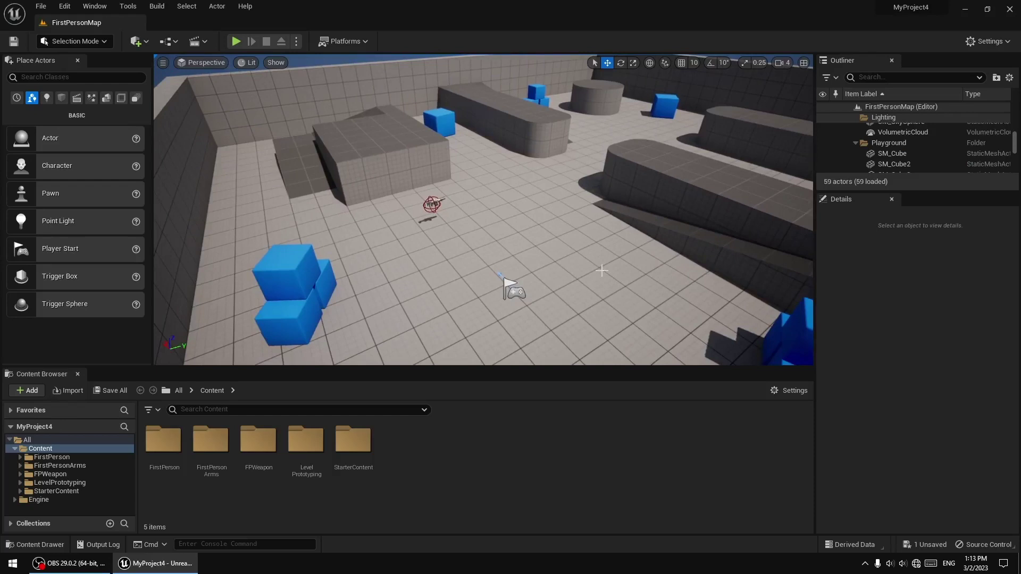
mouse_move(587, 250)
right_mouse_down()
mouse_move(587, 213)
mouse_move(511, 208)
mouse_move(776, 218)
mouse_move(670, 212)
mouse_move(664, 229)
mouse_move(586, 242)
right_mouse_up()
left_click(586, 242)
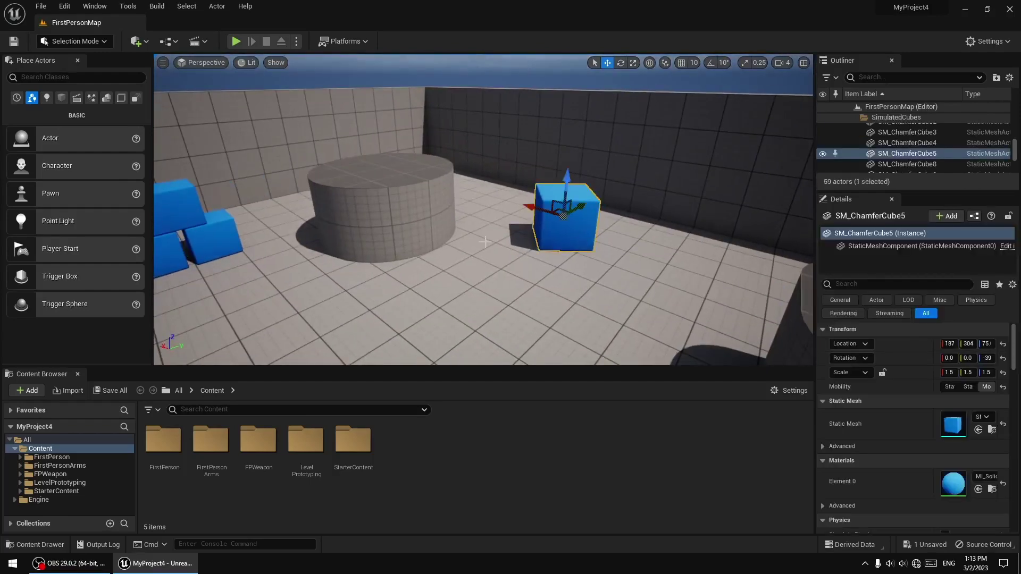
Select cubes in the stack beside the round platform, ending on its lower left cube, and switch the selection to the floor
left_click(206, 241)
right_click_drag(319, 264, 183, 237)
left_click(265, 200)
left_click(247, 235)
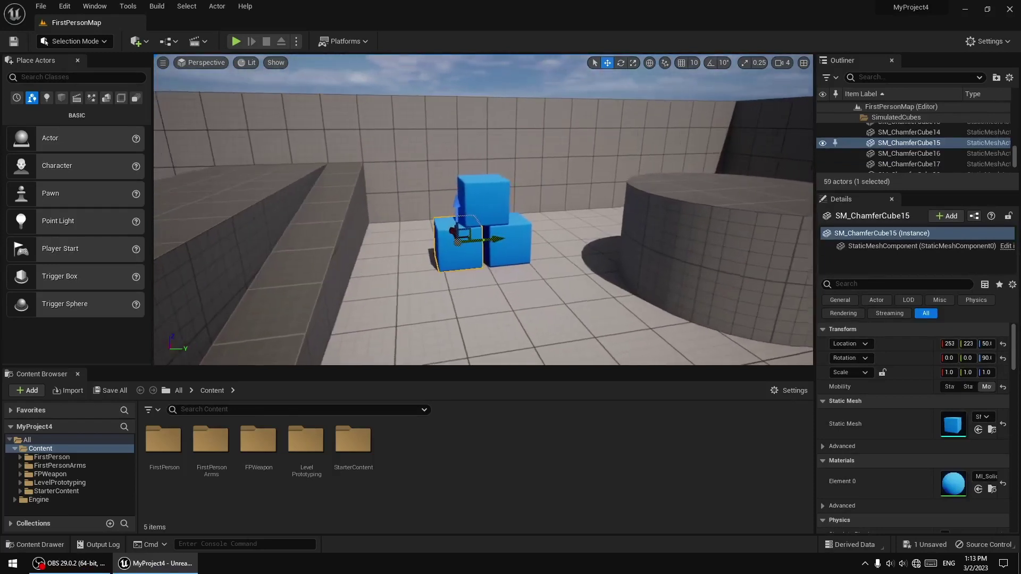
left_click(543, 307)
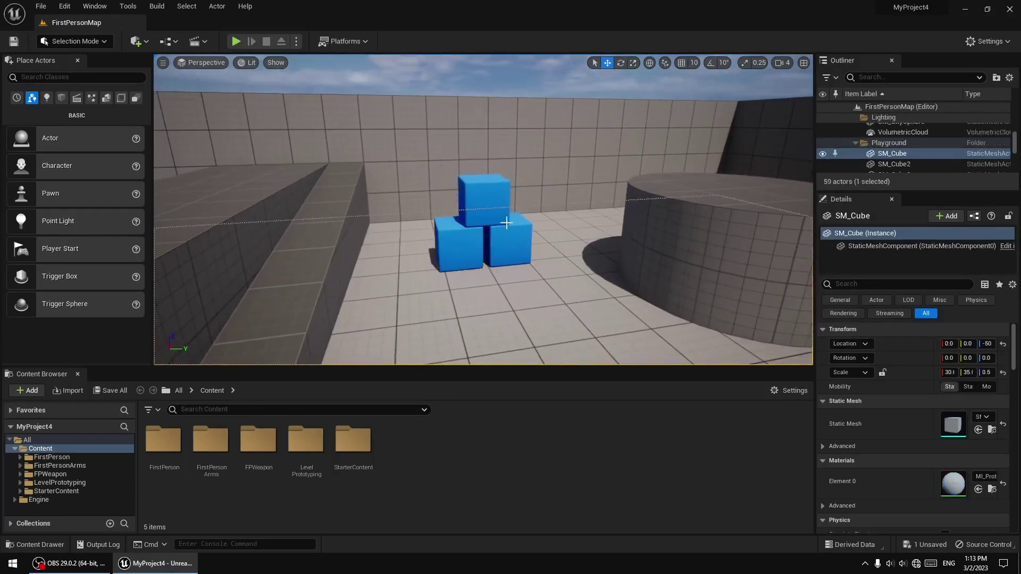
Select all three cubes of the stack beside the round platform together and shift them slightly along the Y axis
left_click(485, 190)
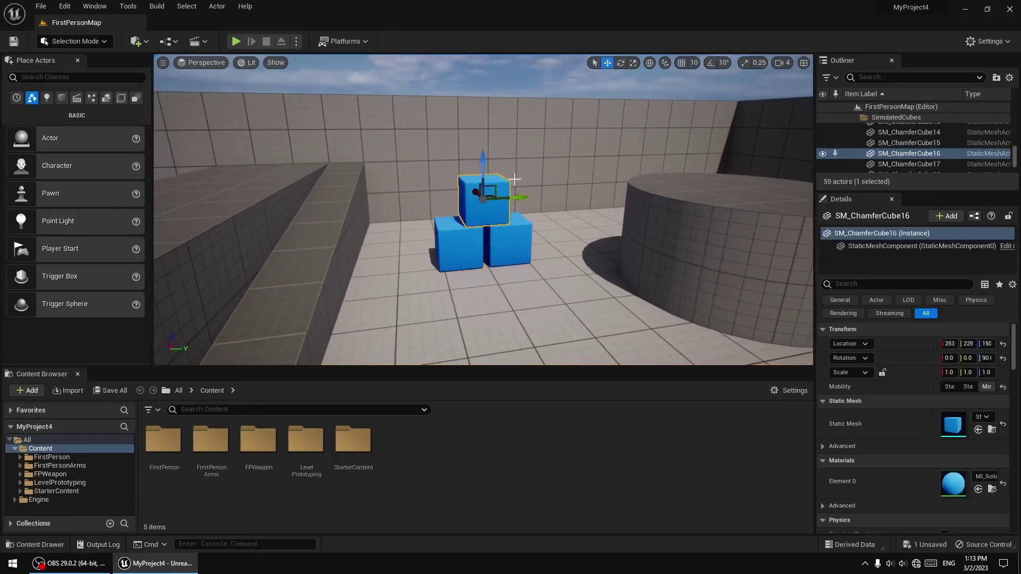
left_click(457, 246, "ctrl")
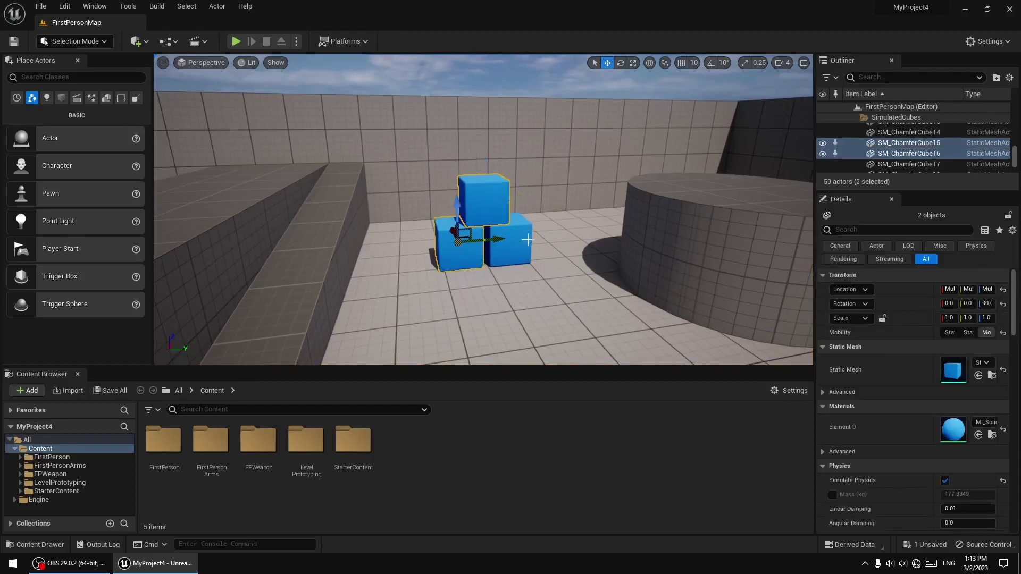
left_click(516, 253, "ctrl")
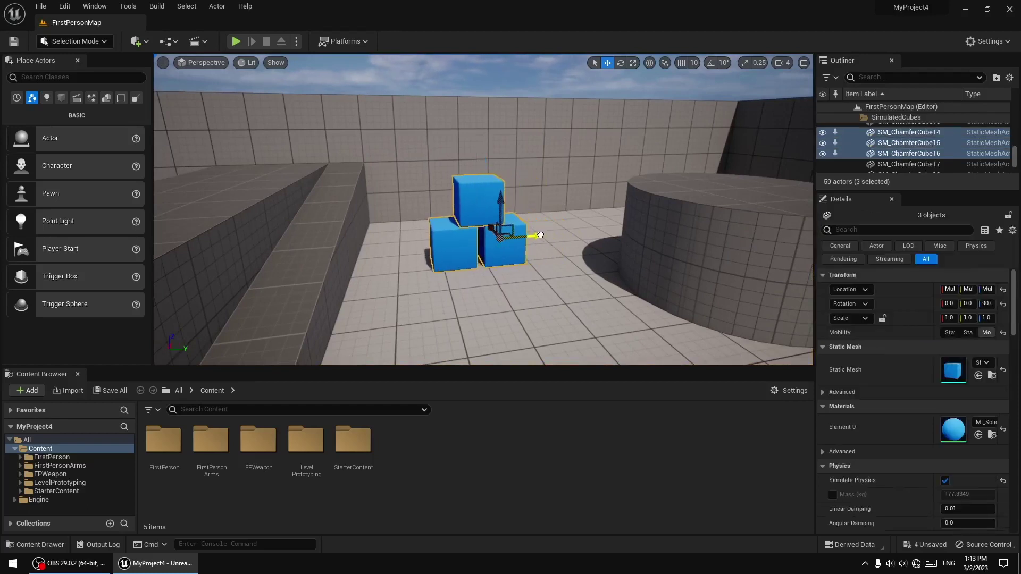
left_click_drag(541, 235, 532, 236)
Move across the arena and select the large single blue cube SM_ChamferCube4
right_click_drag(586, 263, 408, 237)
key("w")
left_click(410, 243)
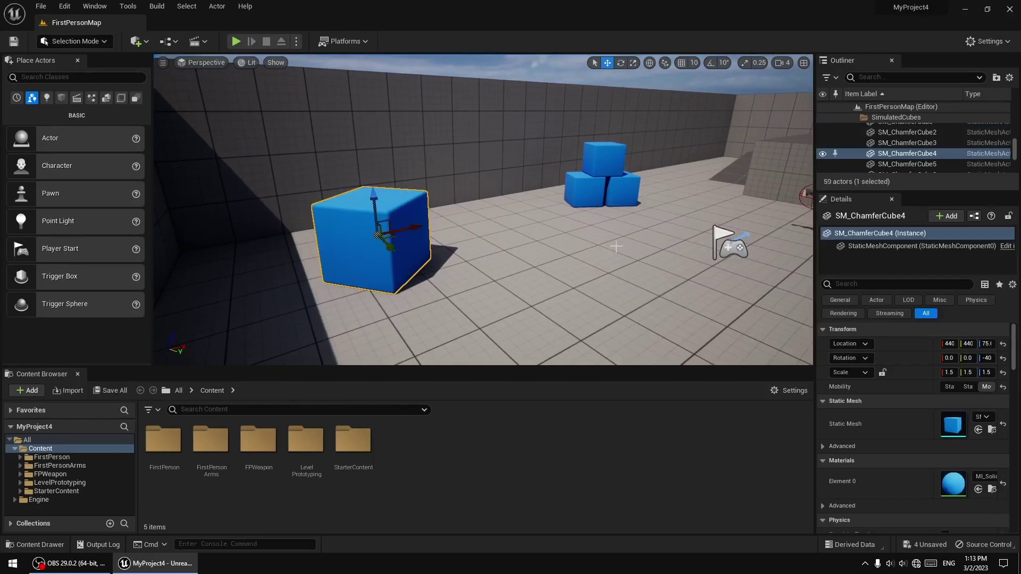
Raise the camera to an overhead view and select the blue cube SM_ChamferCube8 between the gray blocks
right_click_drag(574, 247, 579, 248)
right_click_drag(483, 209, 483, 289)
key("s")
key("q")
right_click_drag(605, 247, 548, 173)
key("e")
key("q")
key("e")
key("q")
key("e")
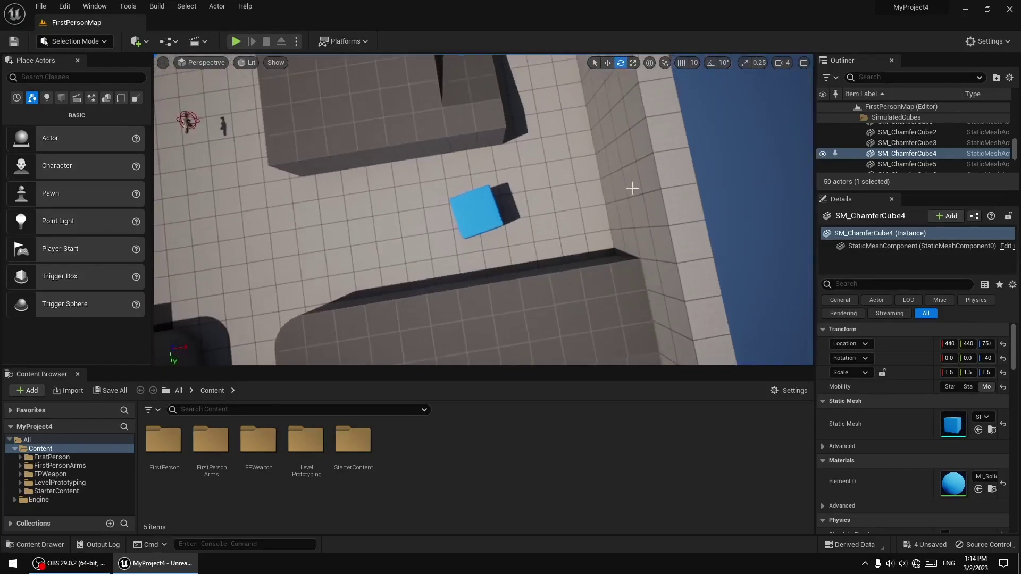
left_click(488, 217)
right_click_drag(488, 217, 468, 218)
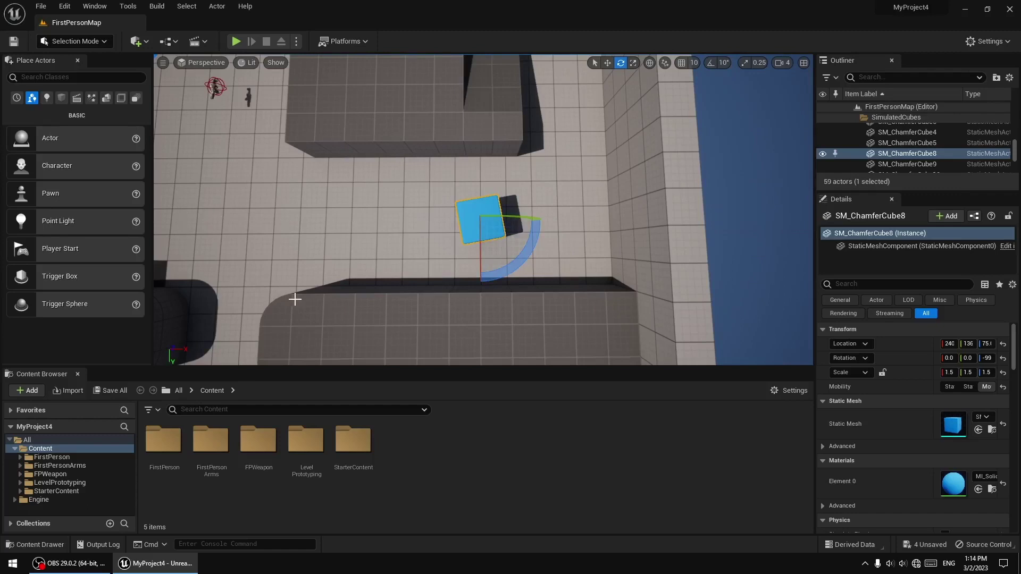
Duplicate the cube three times along the X axis to make an evenly spaced row of four, with the camera following the later copies
left_click(607, 63)
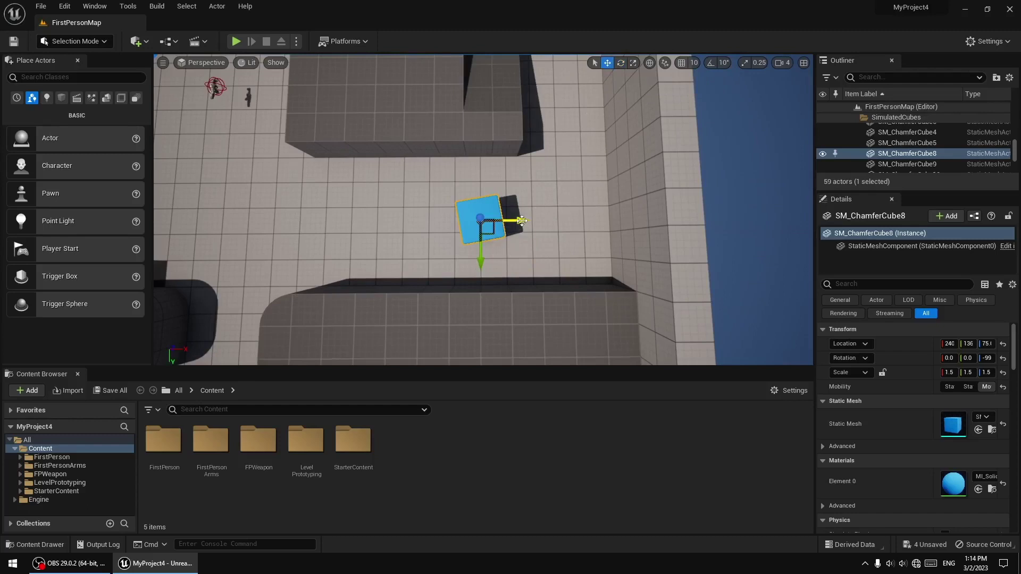
left_click_drag(521, 220, 431, 228, "alt")
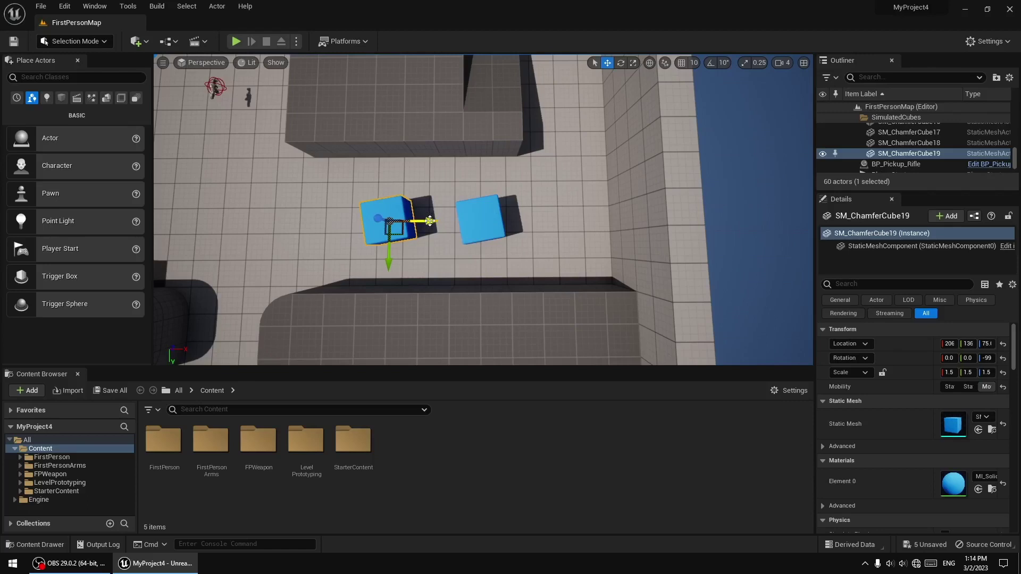
left_click_drag(428, 221, 428, 221, "alt+shift")
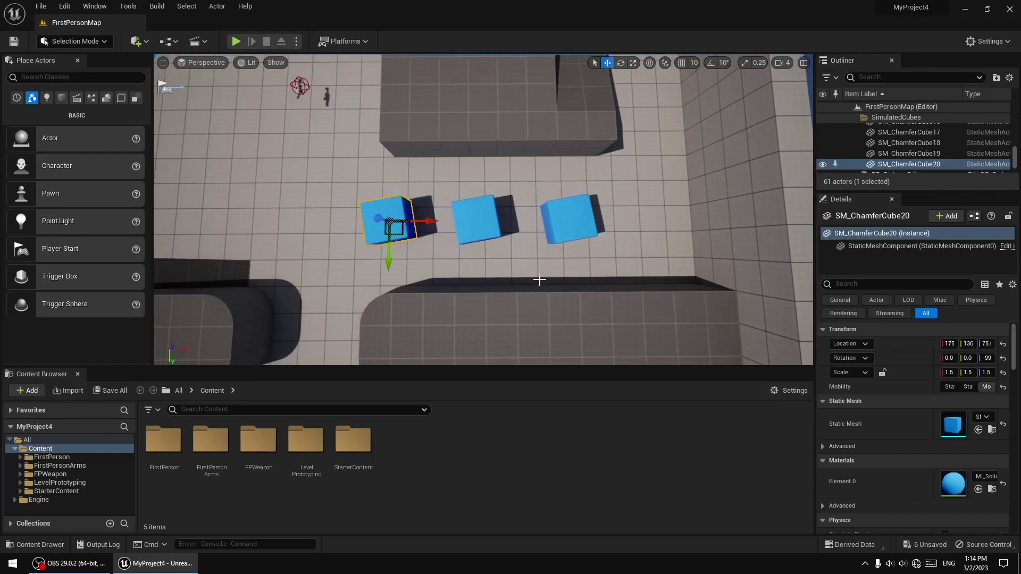
left_click_drag(428, 220, 429, 221, "alt+shift")
Switch to select mode and select cubes in the duplicated row one after another, ending on the nearest cube, SM_ChamferCube21
mouse_move(580, 250)
right_mouse_down()
mouse_move(568, 250)
mouse_move(579, 248)
right_mouse_up()
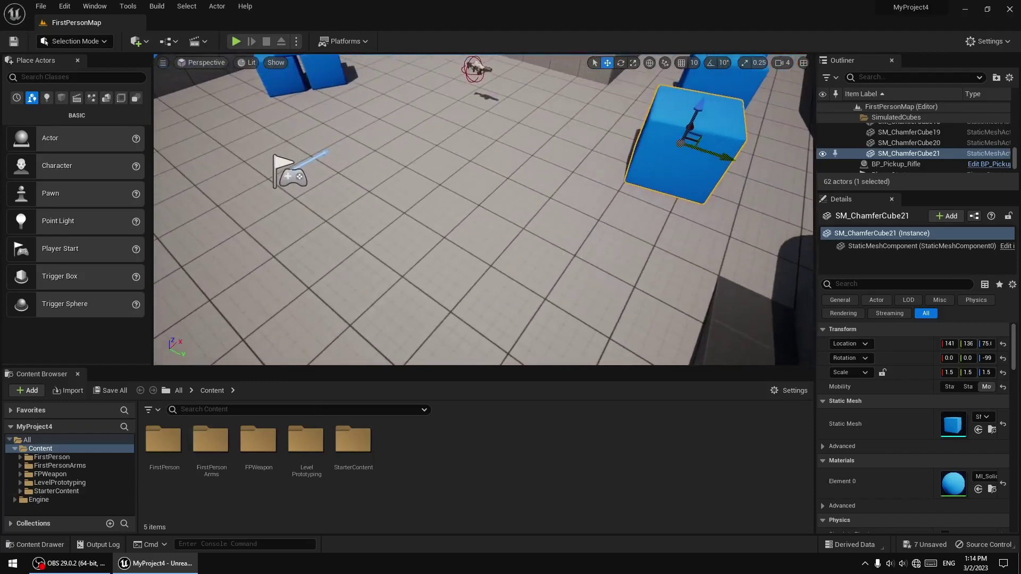
right_click_drag(412, 205, 420, 220)
right_click_drag(545, 116, 546, 116)
key("s")
left_click(594, 63)
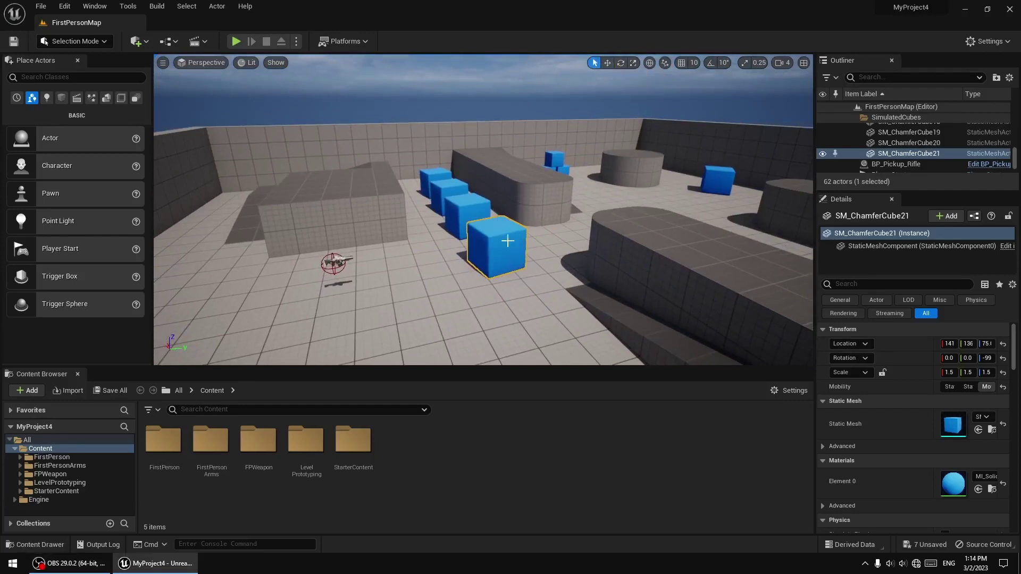
left_click(476, 194)
left_click(474, 196)
left_click(462, 189)
left_click_drag(462, 189, 466, 191)
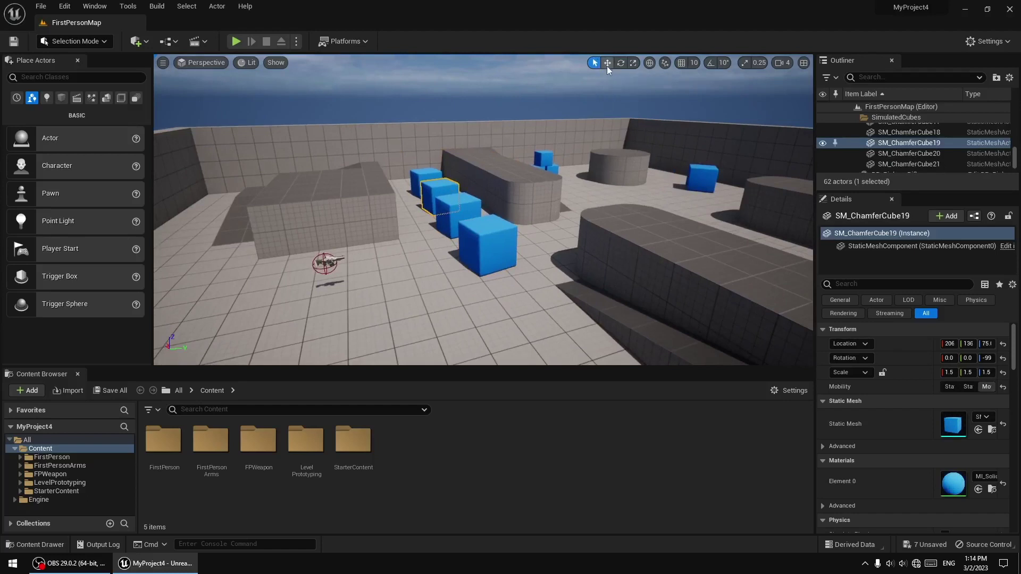
left_click(485, 244)
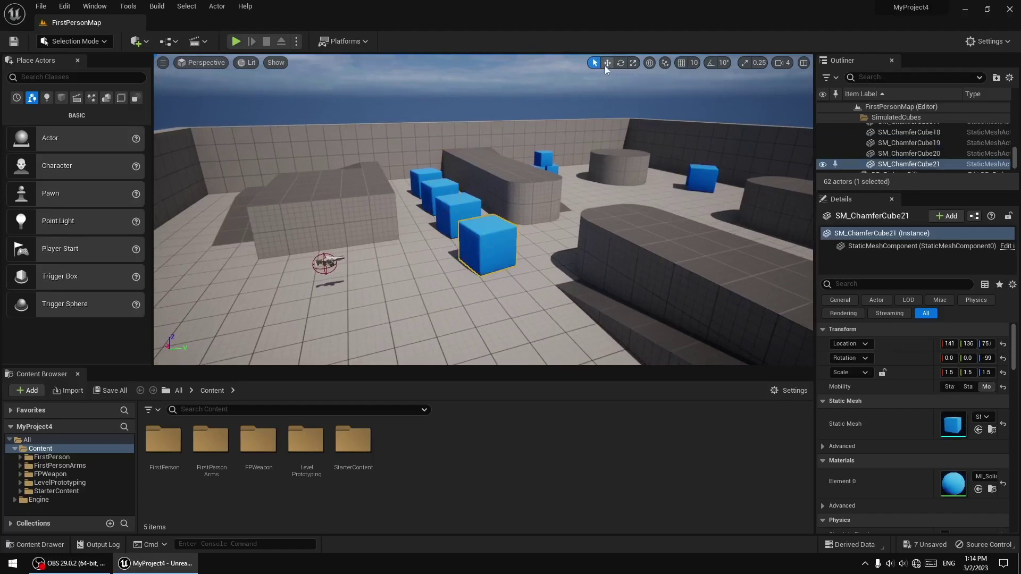
Move the nearest cube of the row a short distance along the Y axis, out of line with the others
left_click(605, 64)
key("d")
right_click_drag(511, 242, 522, 244)
left_click_drag(463, 236, 440, 238)
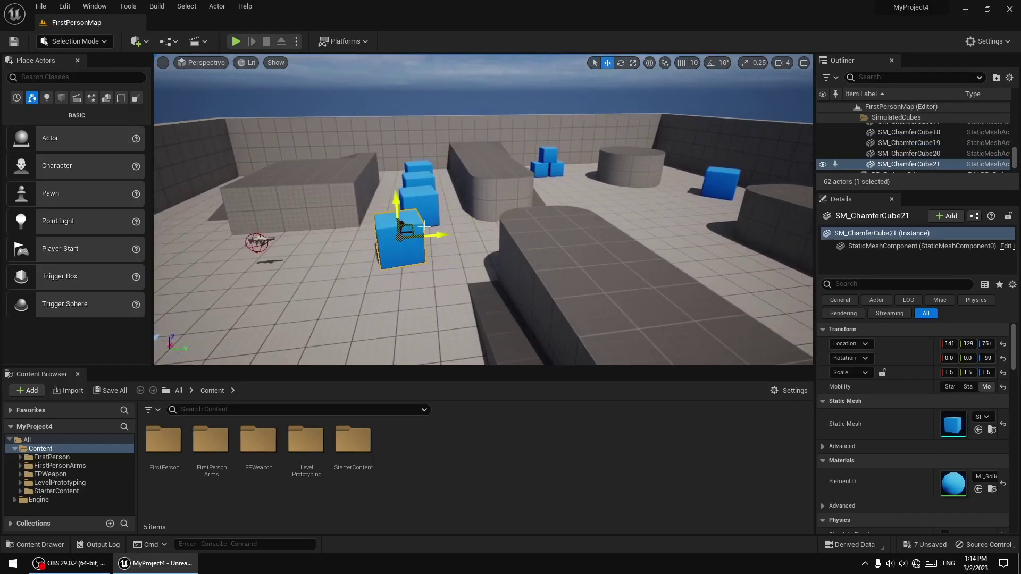
Undo the cube's last move and shift it along the X and Y axes together
key("d")
right_click_drag(431, 227, 369, 241)
key("a")
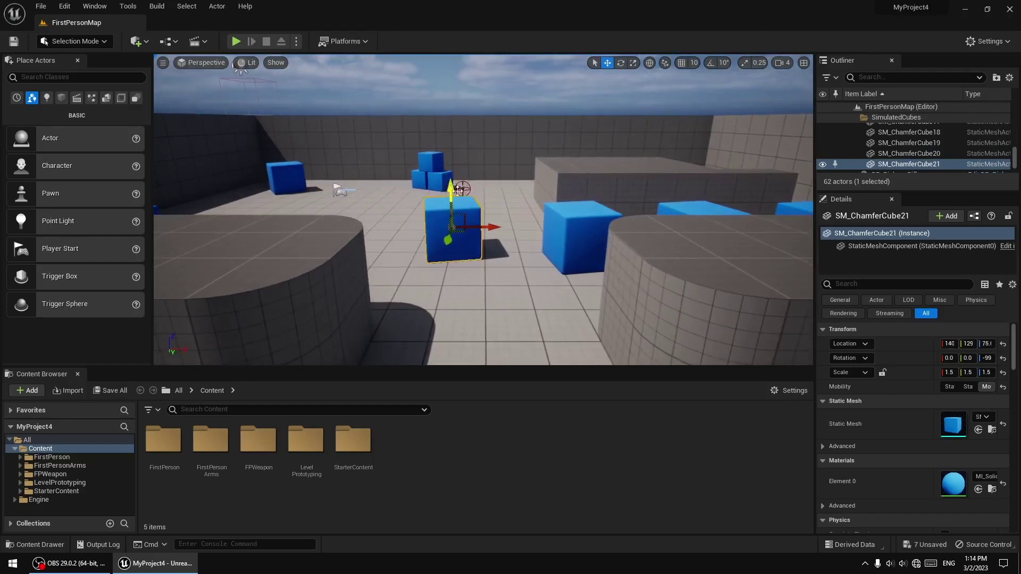
key("ctrl+z")
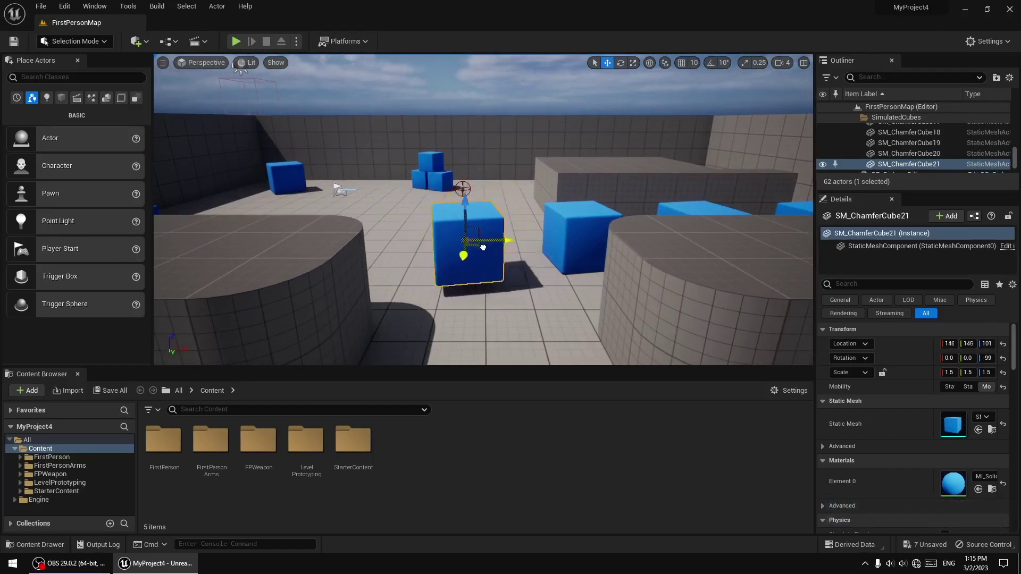
left_click_drag(482, 247, 497, 245)
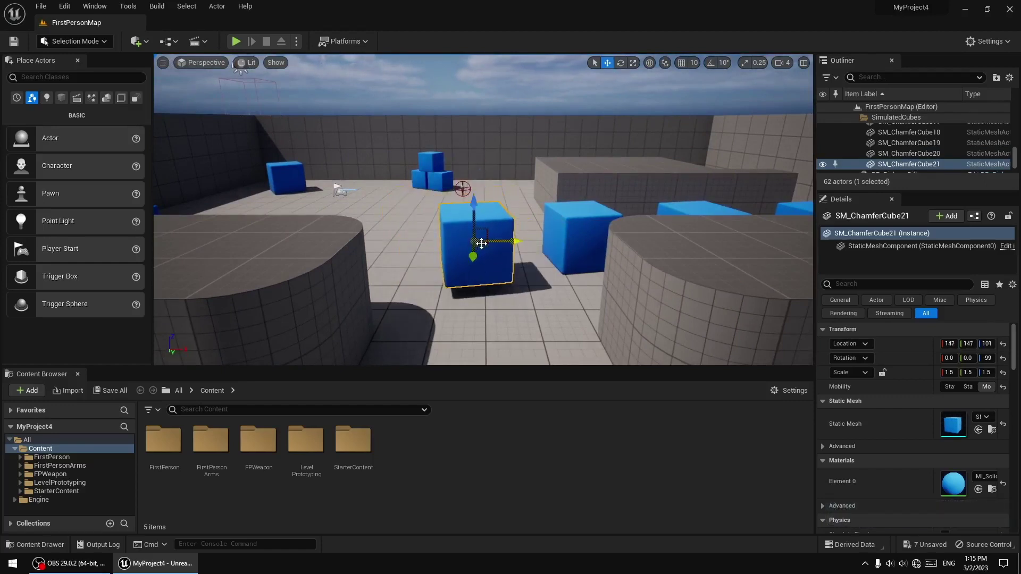
View the cube from another side and move it along the Y and Z axes together, lifting it higher
right_click_drag(473, 239, 422, 238)
key("d")
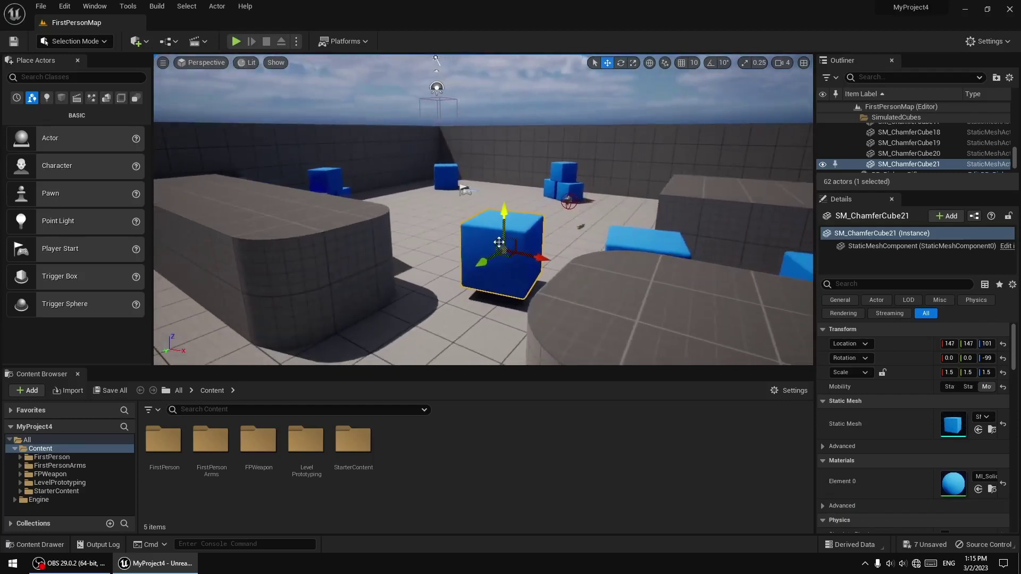
mouse_move(492, 247)
left_mouse_down()
mouse_move(442, 162)
mouse_move(499, 218)
mouse_move(377, 132)
mouse_move(474, 255)
mouse_move(532, 141)
mouse_move(489, 234)
mouse_move(501, 233)
left_mouse_up()
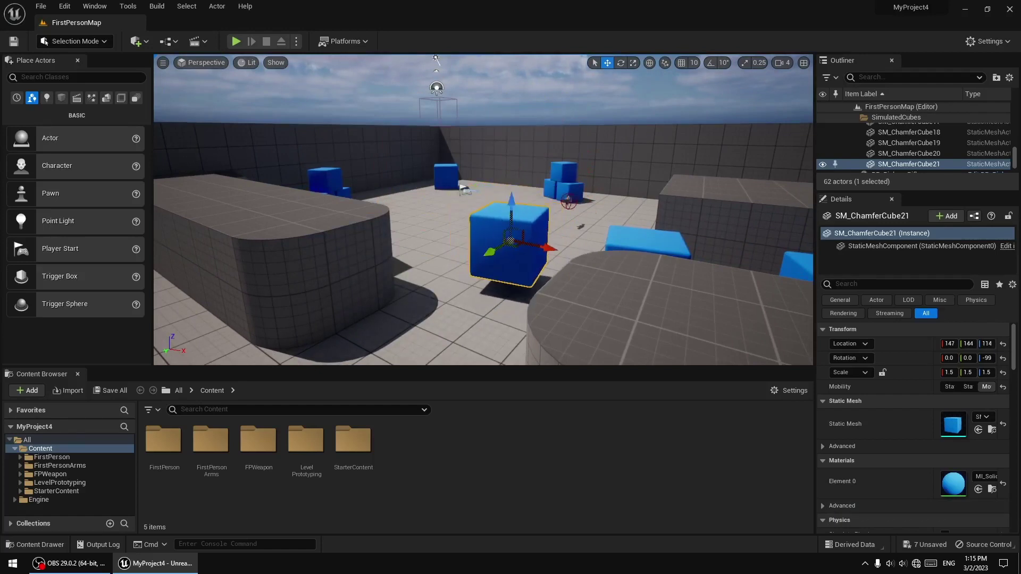
Move the cube freely up onto the top surface of the long rounded block
right_click_drag(563, 134, 639, 142)
key("a")
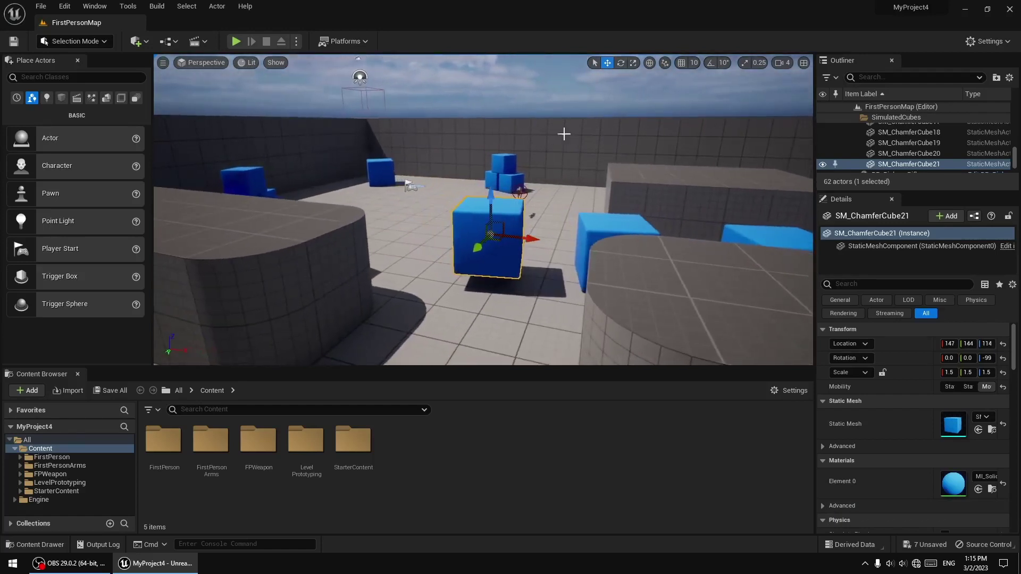
key("e")
right_click_drag(534, 278, 515, 290)
left_click_drag(542, 281, 396, 215)
right_click_drag(396, 215, 338, 223)
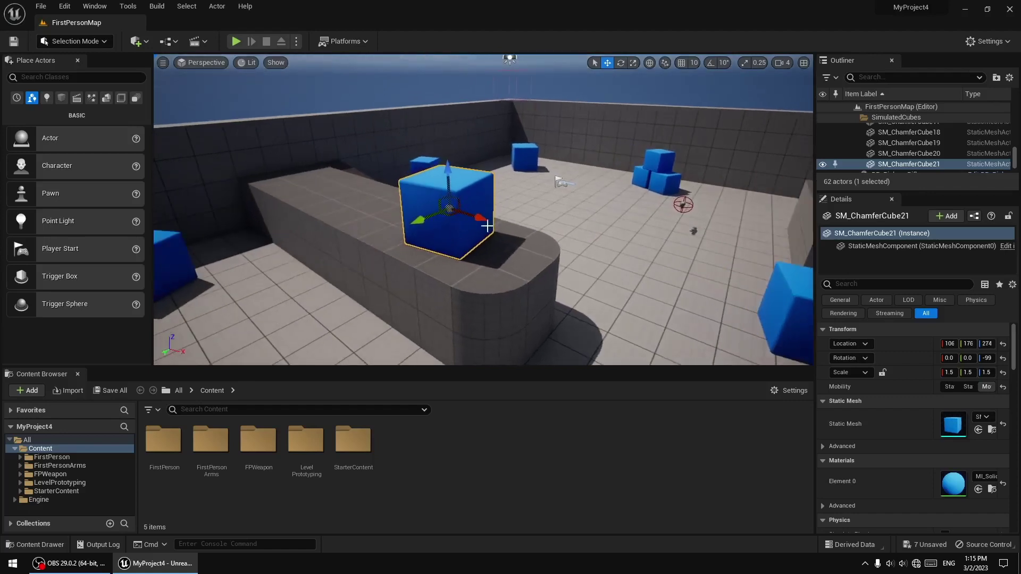
Rotate the cube on the long block around its vertical axis
left_click(620, 63)
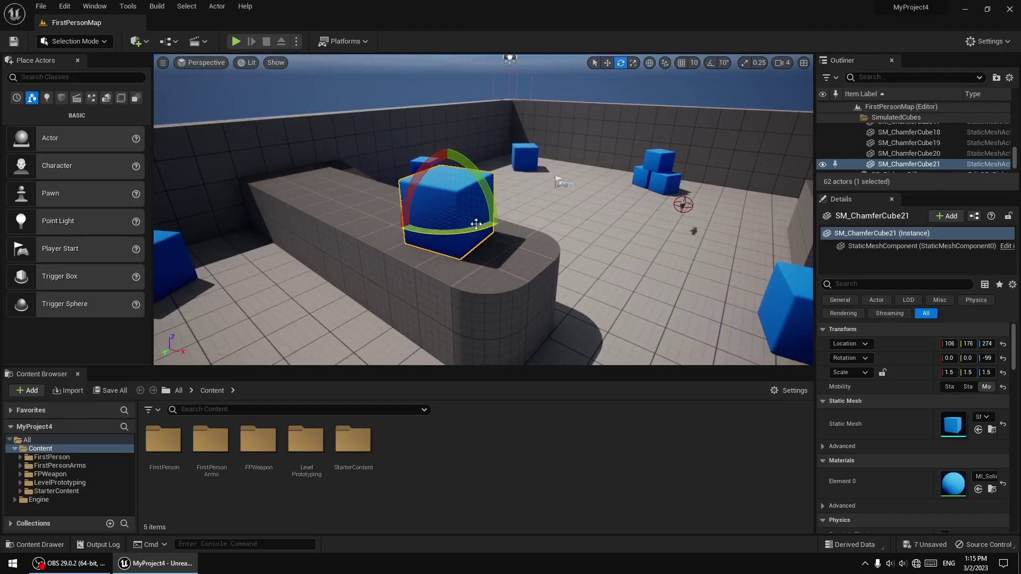
left_click_drag(475, 224, 527, 229)
left_click_drag(405, 233, 507, 217)
Try tilting the cube around its horizontal axes and undo those rotations
mouse_move(479, 175)
left_mouse_down()
mouse_move(499, 229)
mouse_move(477, 266)
mouse_move(499, 217)
mouse_move(486, 192)
left_mouse_up()
key("ctrl+z")
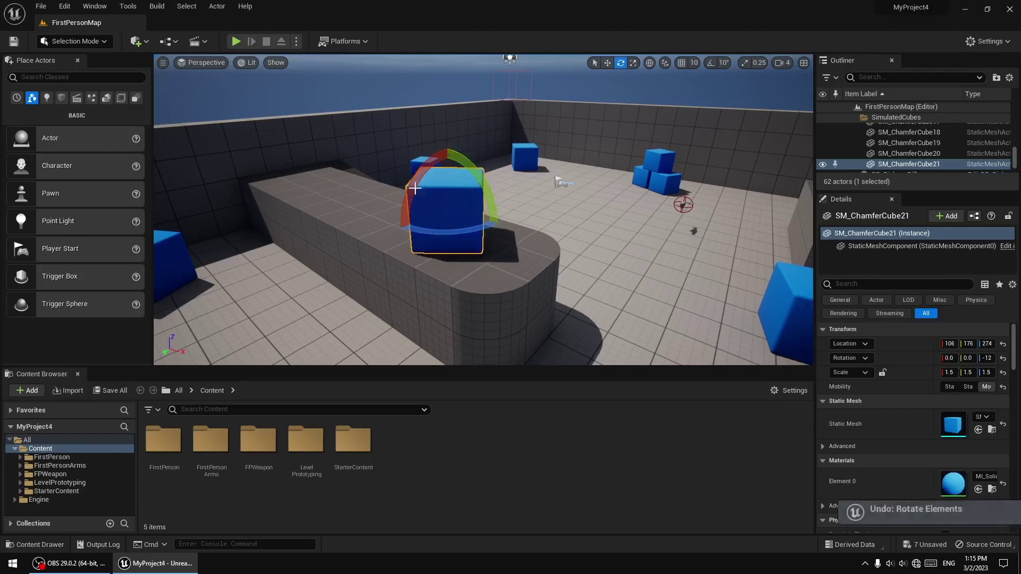
mouse_move(415, 187)
left_mouse_down()
mouse_move(447, 145)
mouse_move(427, 176)
left_mouse_up()
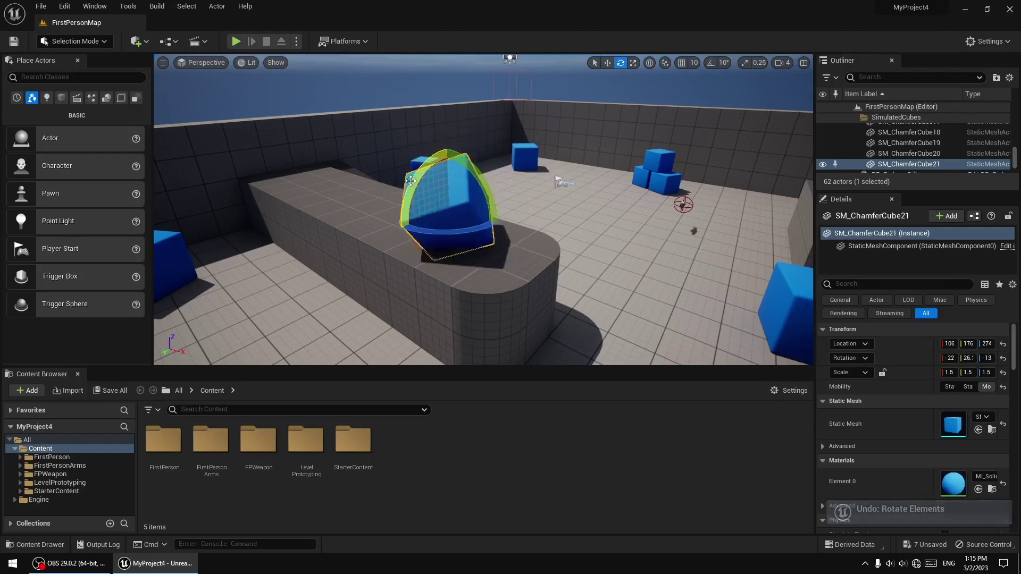
key("ctrl+z")
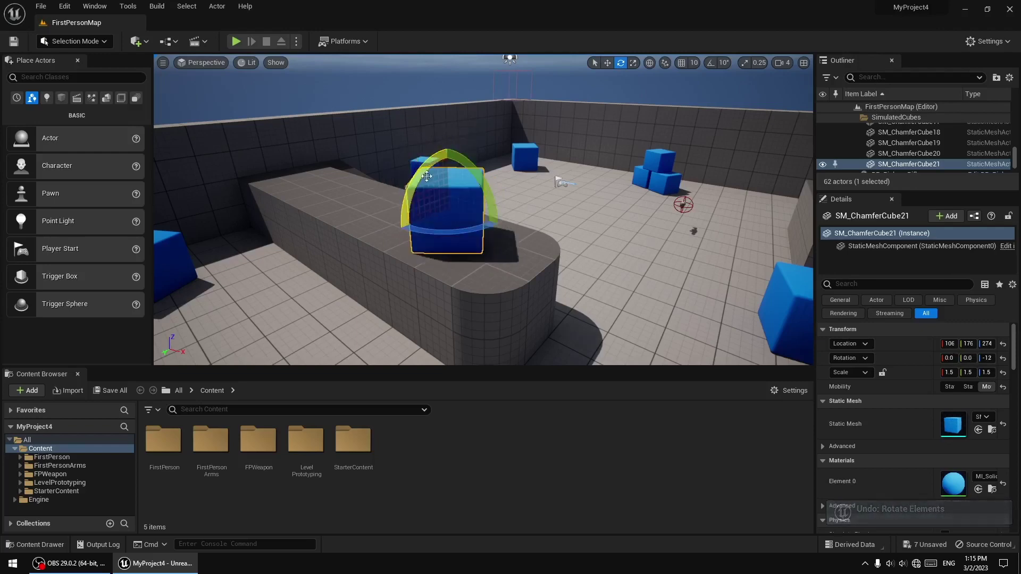
Try stretching the cube along single axes, undo that scaling, and shrink the cube slightly and evenly on all axes
left_click(633, 62)
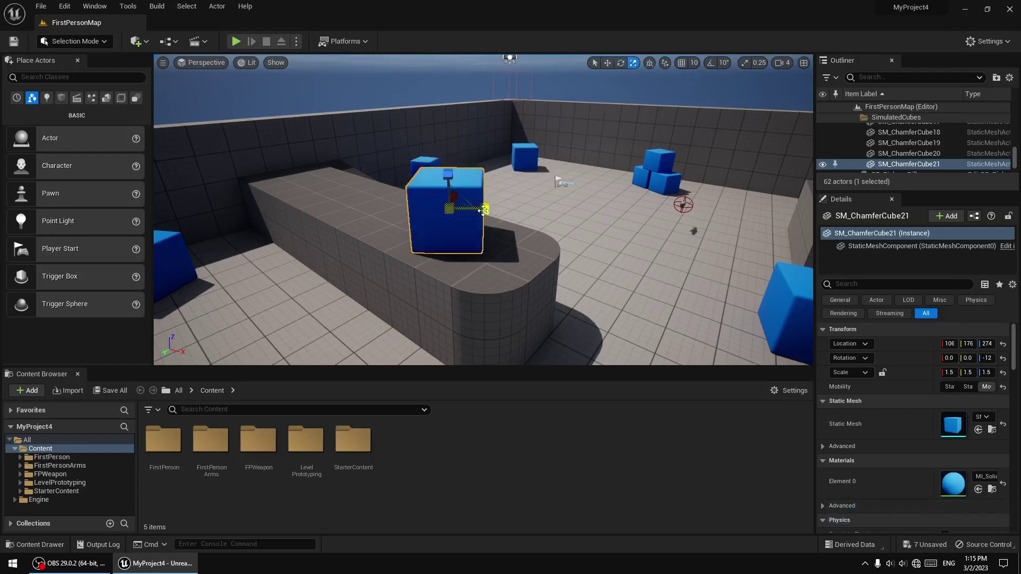
left_click_drag(482, 210, 456, 163)
key("ctrl+z")
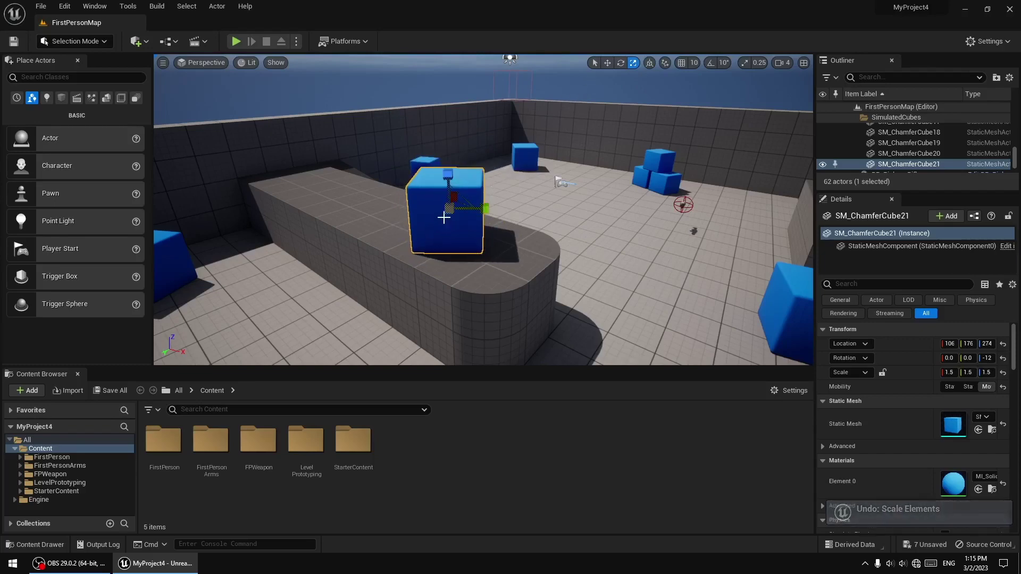
mouse_move(448, 209)
left_mouse_down()
mouse_move(468, 183)
mouse_move(449, 208)
left_mouse_up()
Open the Props folder inside StarterContent in the project content
left_click(79, 449)
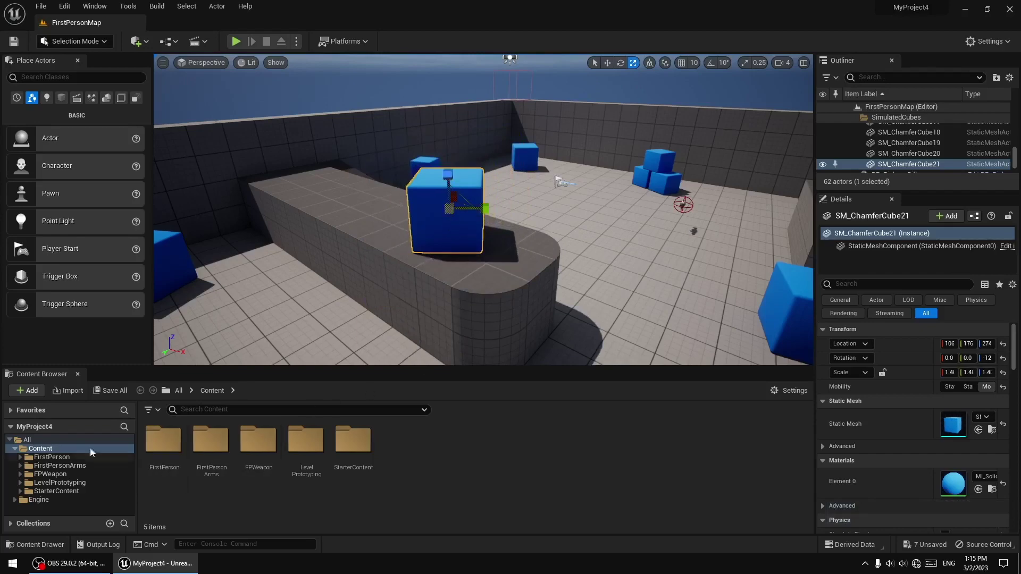
right_click_drag(600, 282, 581, 314)
key("d")
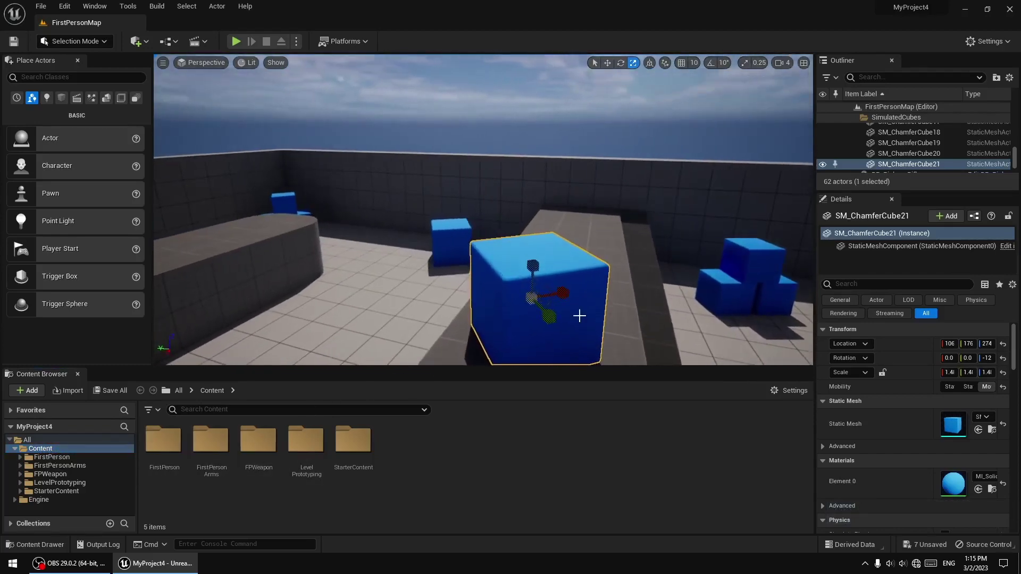
double_click(353, 442)
double_click(506, 460)
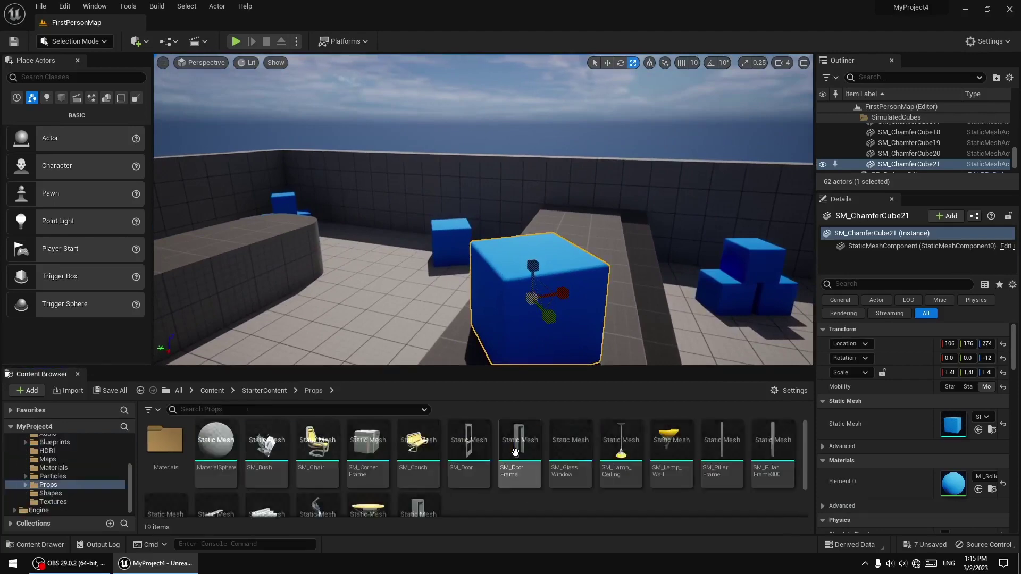
Place an SM_Chair prop on top of the long block beside the blue cube
right_click_drag(479, 213, 372, 252)
key("d")
right_click_drag(476, 231, 476, 234)
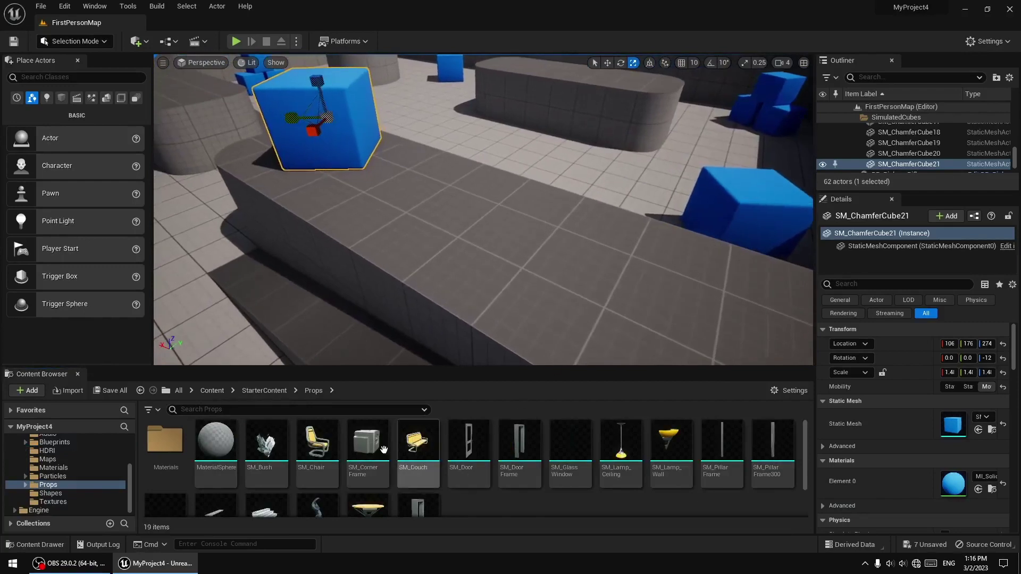
left_click_drag(317, 441, 512, 287)
Scale the chair up along its X and Y axes to about 1.5
left_click(620, 62)
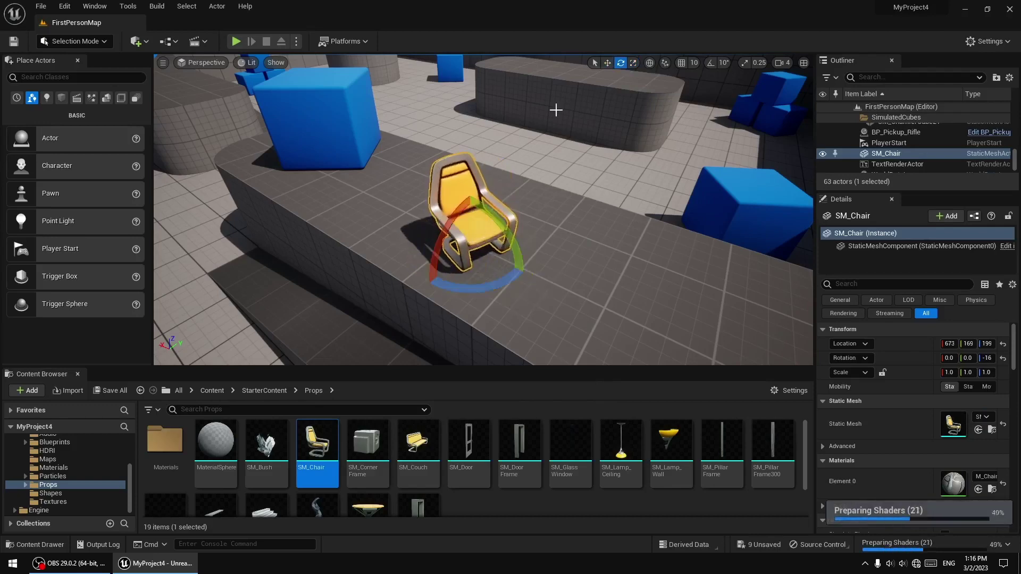
left_click(634, 63)
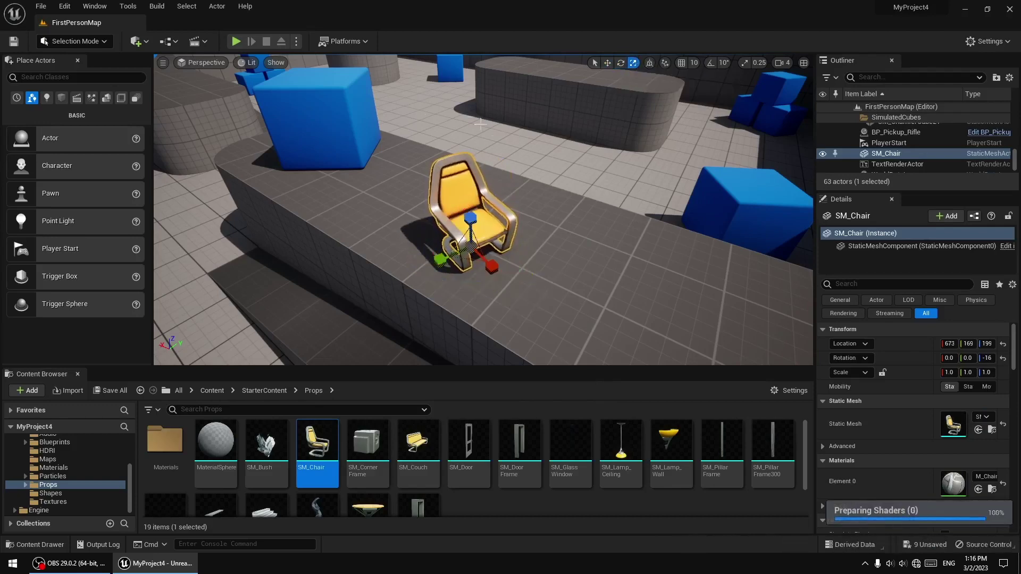
mouse_move(471, 245)
left_mouse_down()
mouse_move(518, 210)
mouse_move(479, 239)
left_mouse_up()
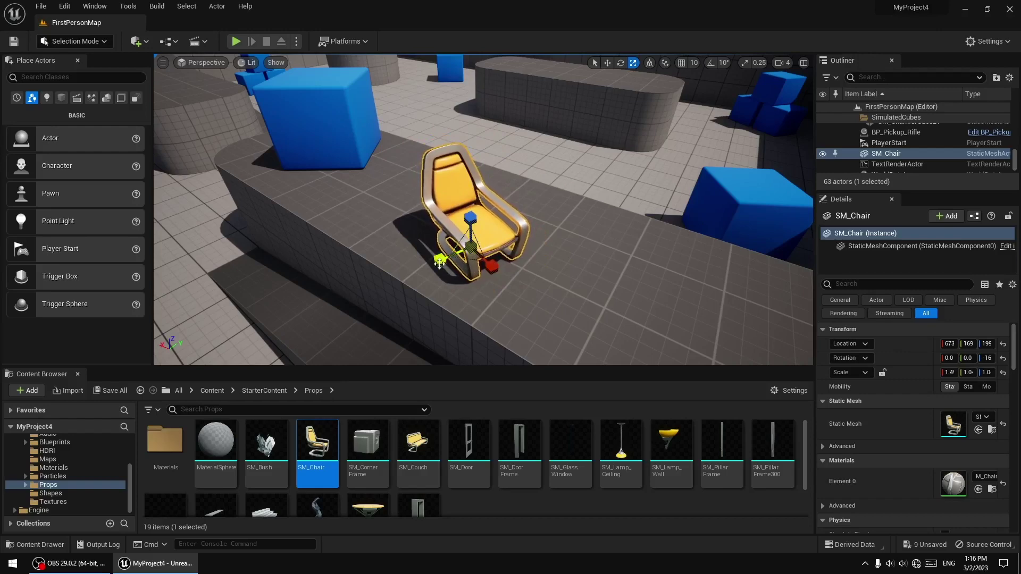
left_click_drag(439, 264, 412, 278)
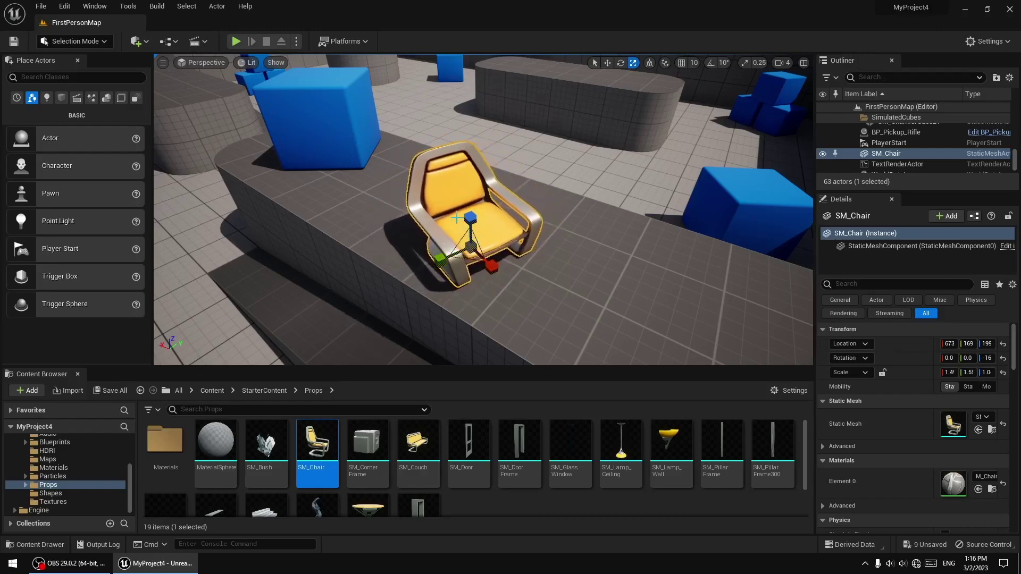
Delete the chair from the top of the long block
mouse_move(476, 223)
left_mouse_down()
mouse_move(476, 191)
mouse_move(476, 212)
left_mouse_up()
key("Delete")
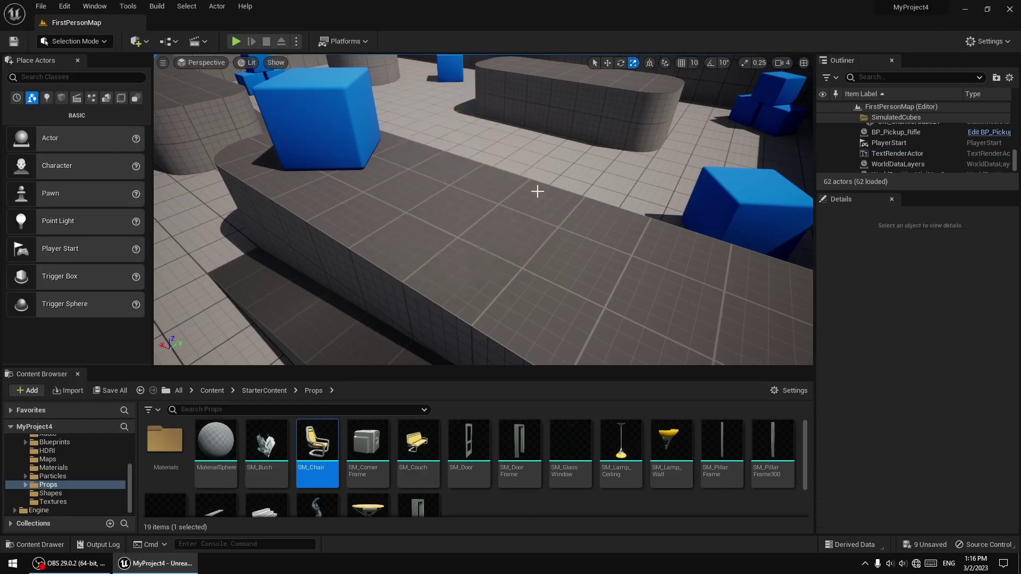
right_click_drag(536, 191, 510, 191)
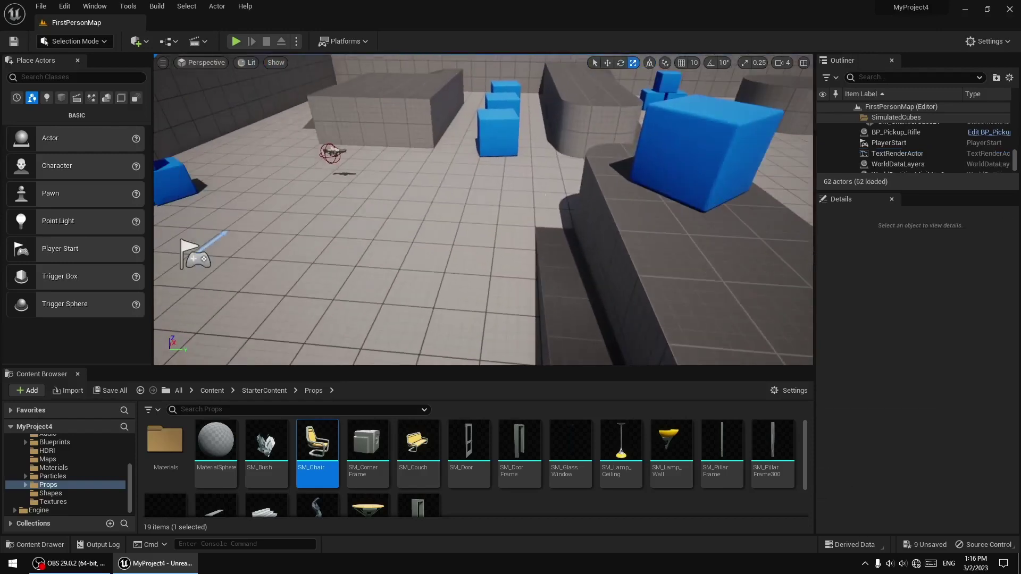
Try stretching the level's floor slab along its Y and X axes, and undo the scaling
left_click(432, 205)
key("f")
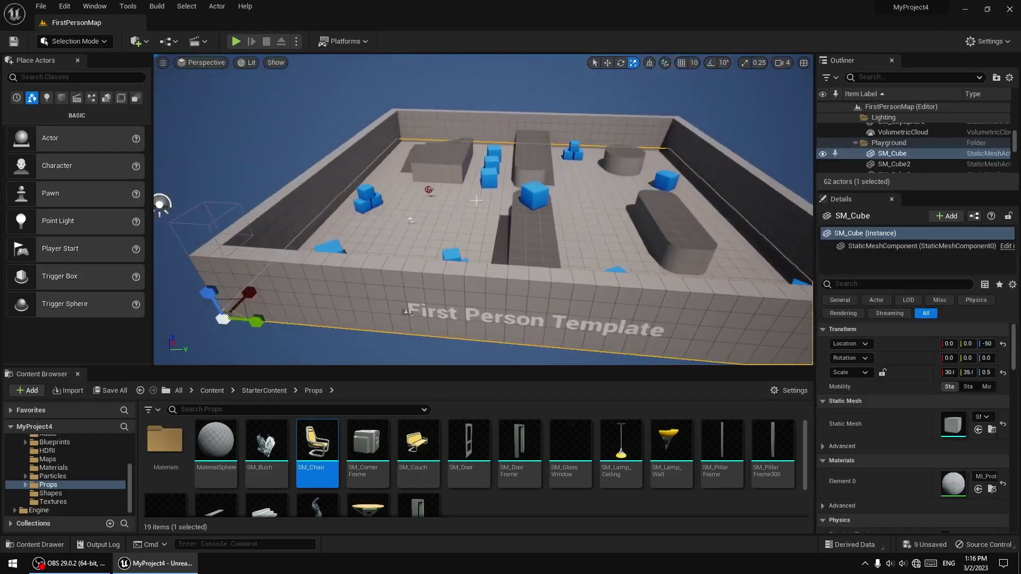
left_click_drag(266, 321, 373, 246)
right_click_drag(374, 247, 508, 206)
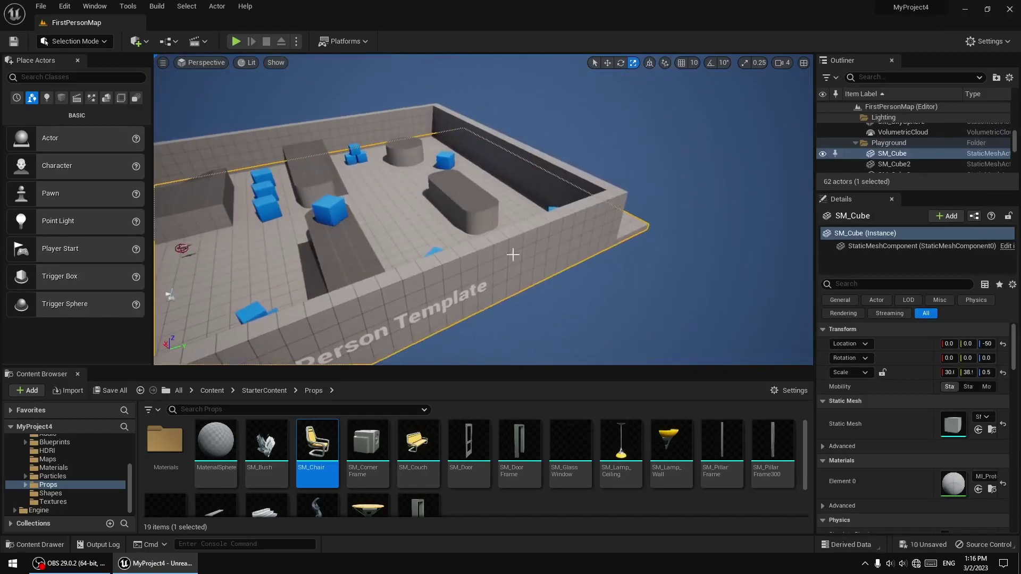
right_click_drag(512, 255, 445, 260)
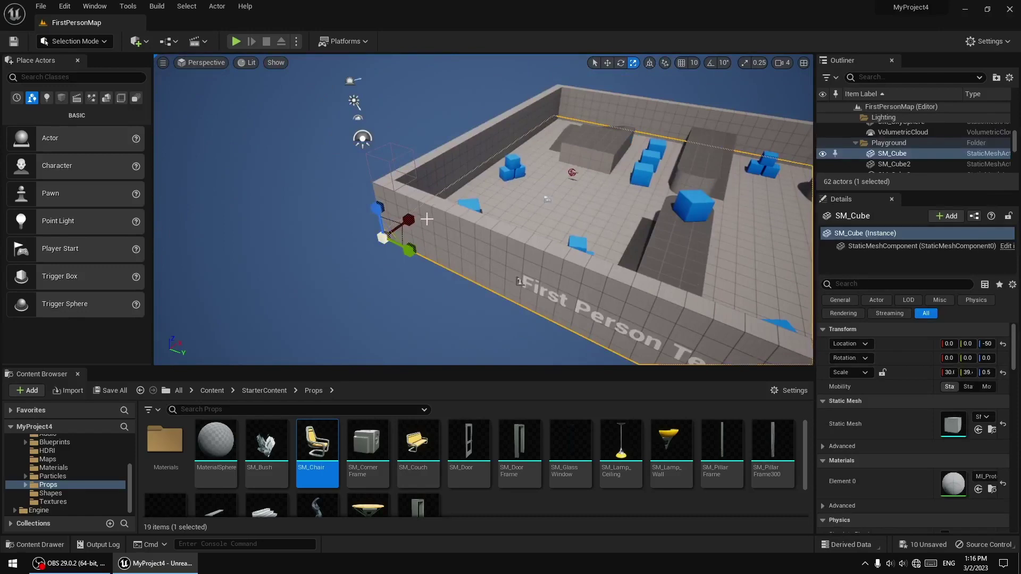
left_click_drag(409, 219, 417, 213)
key("ctrl+z")
right_click_drag(445, 217, 514, 209)
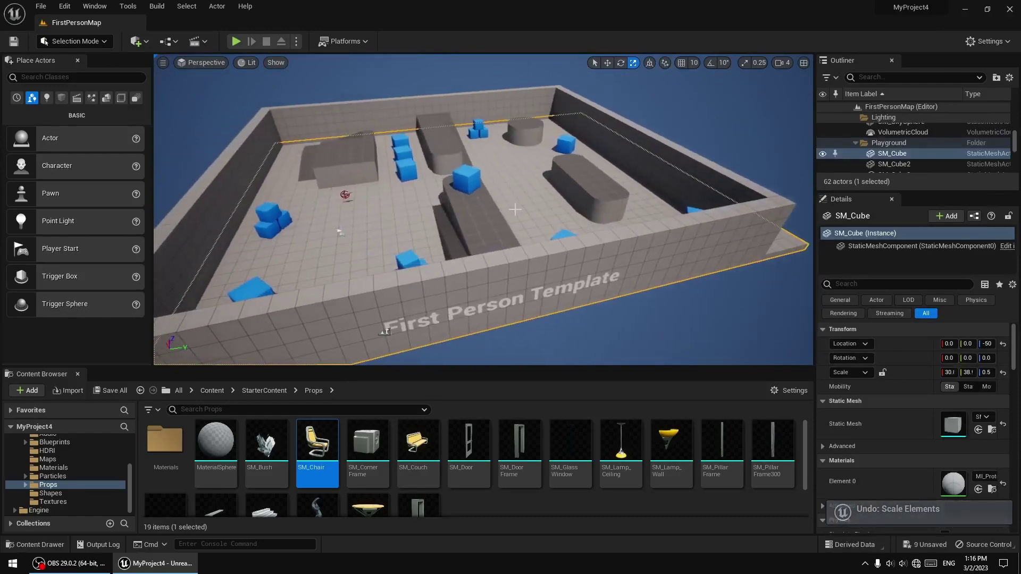
key("ctrl+z")
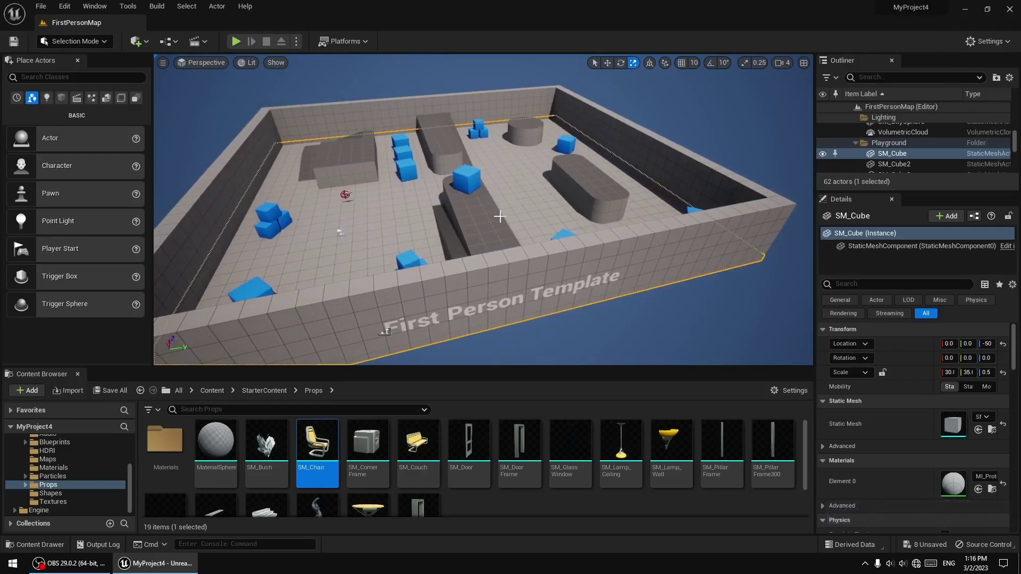
Select the large blue cube standing on the long block and switch to the Move tool
key("w")
right_click_drag(568, 201, 555, 179)
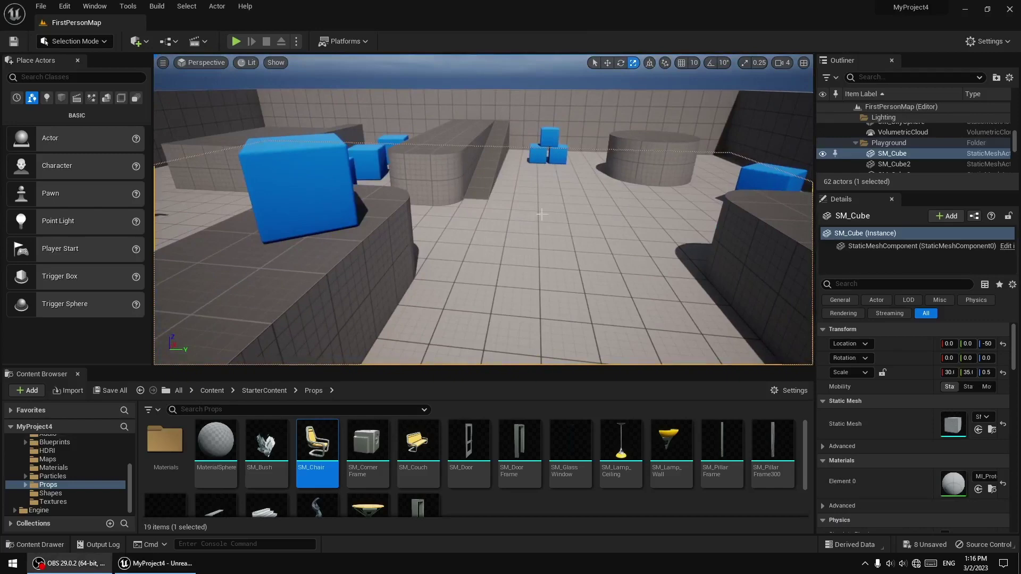
right_click_drag(541, 215, 550, 210)
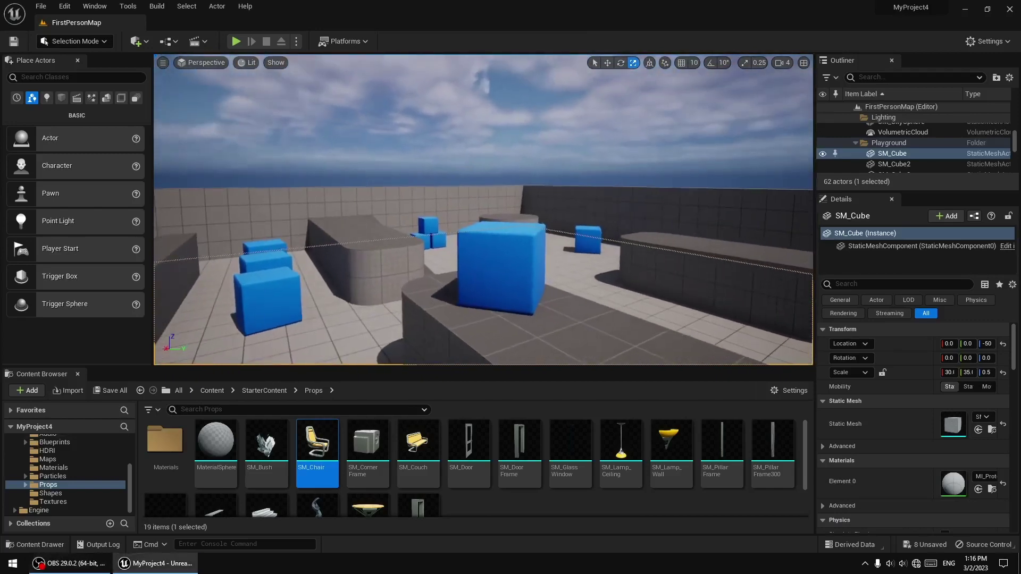
right_click_drag(441, 190, 441, 195)
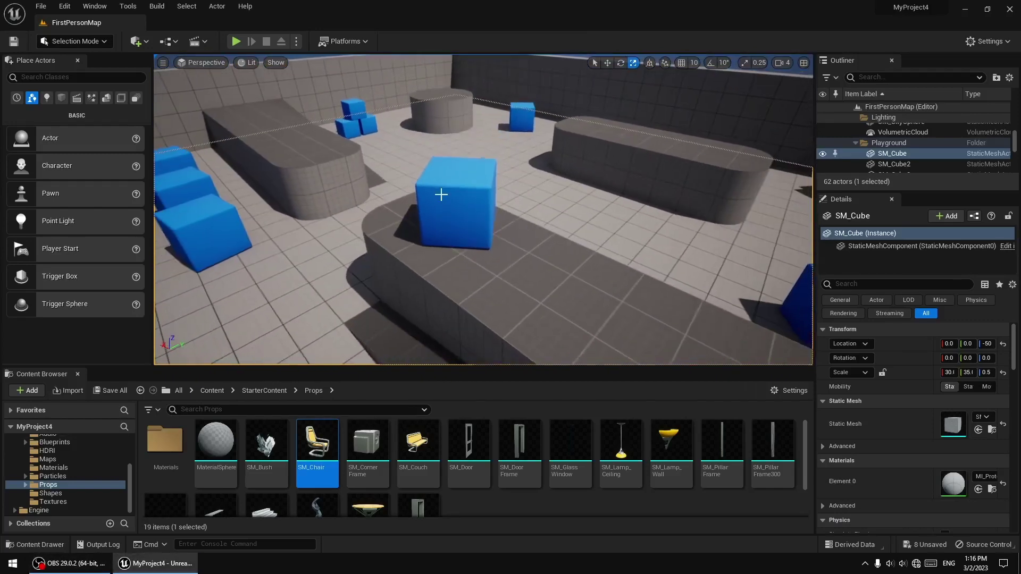
left_click(441, 195)
left_click(608, 62)
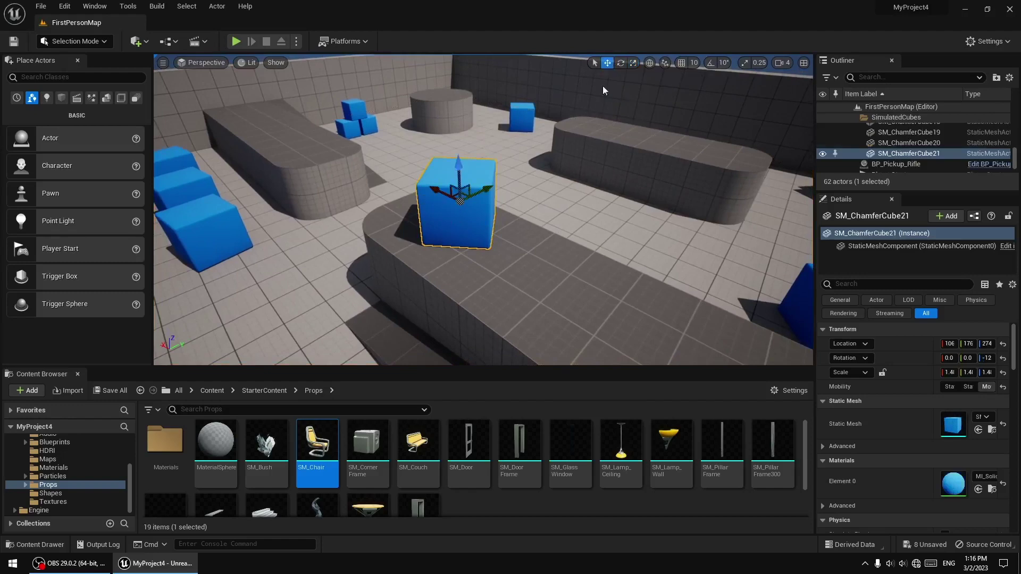
right_click_drag(535, 248, 530, 254)
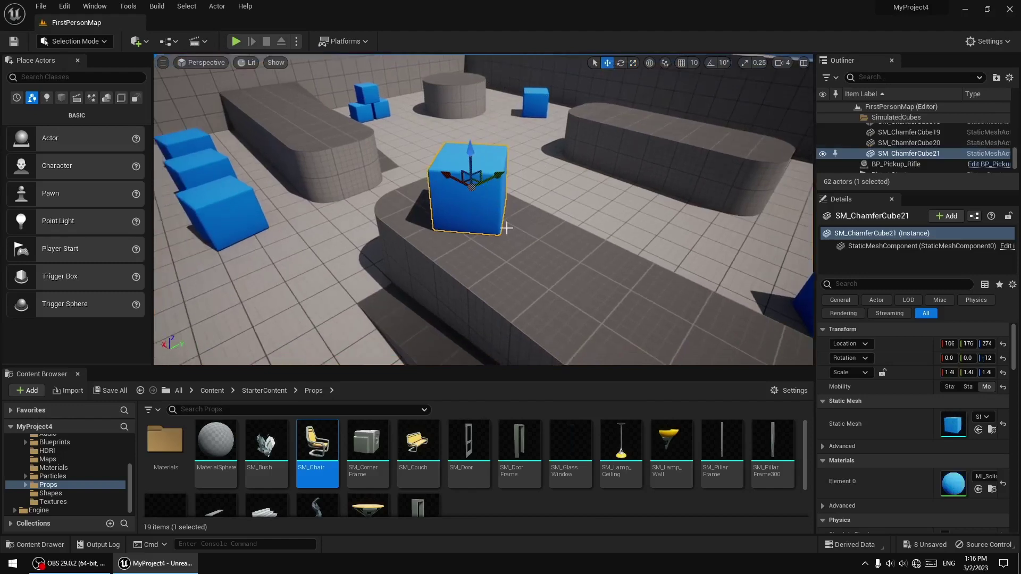
Move the top cube of the three-cube stack sideways and up so it sits on the neighbouring long block
left_click(367, 94)
right_click_drag(430, 134, 404, 154)
key("f")
scroll(430, 134, "down", 3)
right_click_drag(487, 120, 473, 131)
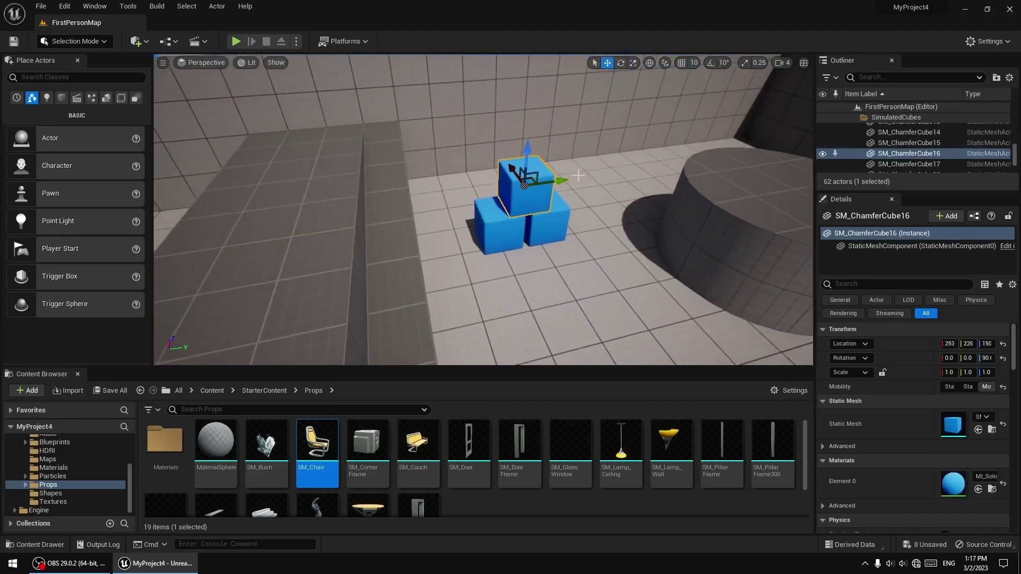
left_click_drag(568, 178, 342, 211)
left_click_drag(286, 183, 261, 147)
right_click_drag(400, 185, 333, 184)
key("w")
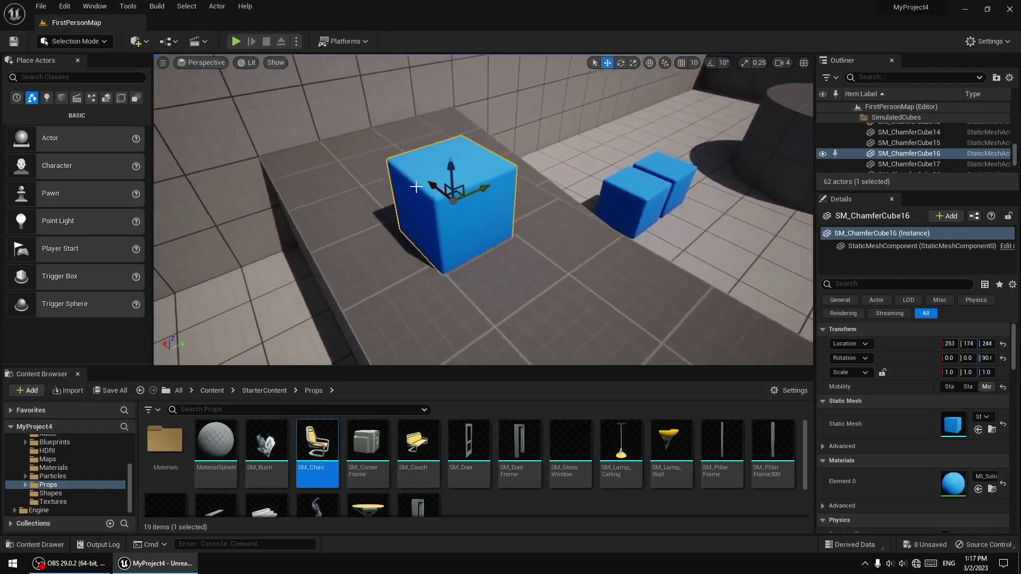
left_click_drag(451, 176, 450, 160)
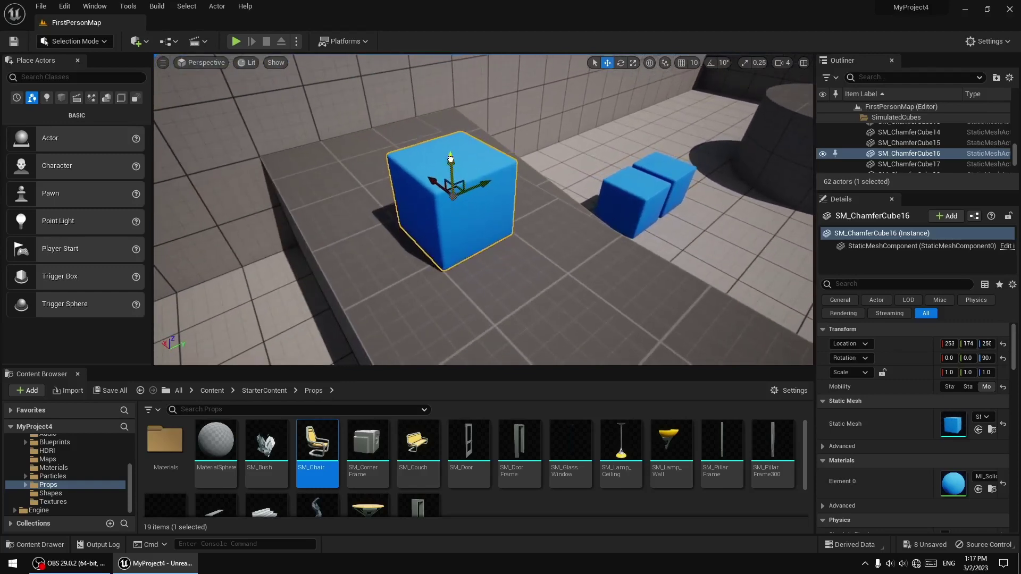
right_click_drag(539, 244, 538, 215)
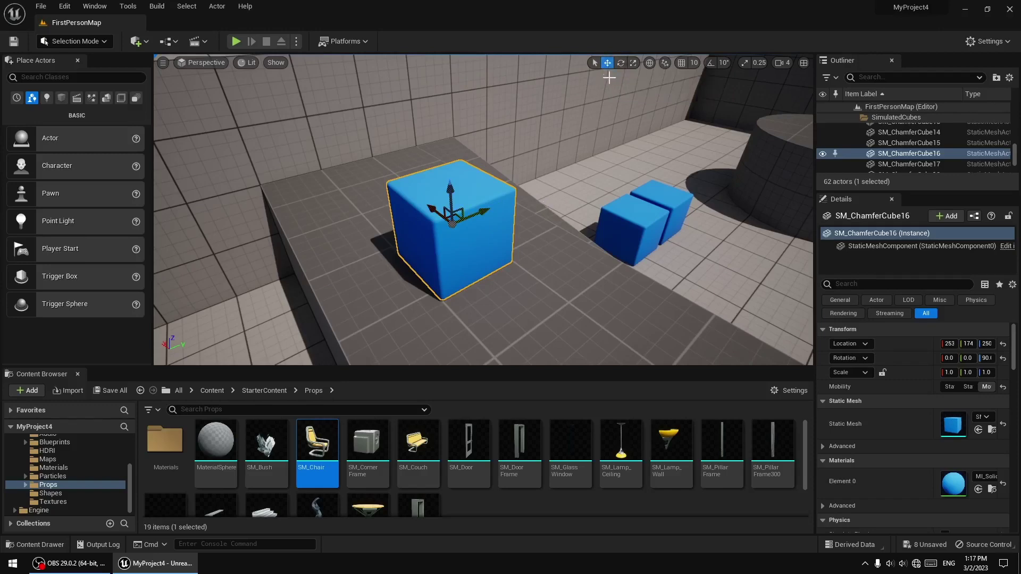
Switch the selected cube's transform mode to Rotate and Scale, and return to Move
key("e")
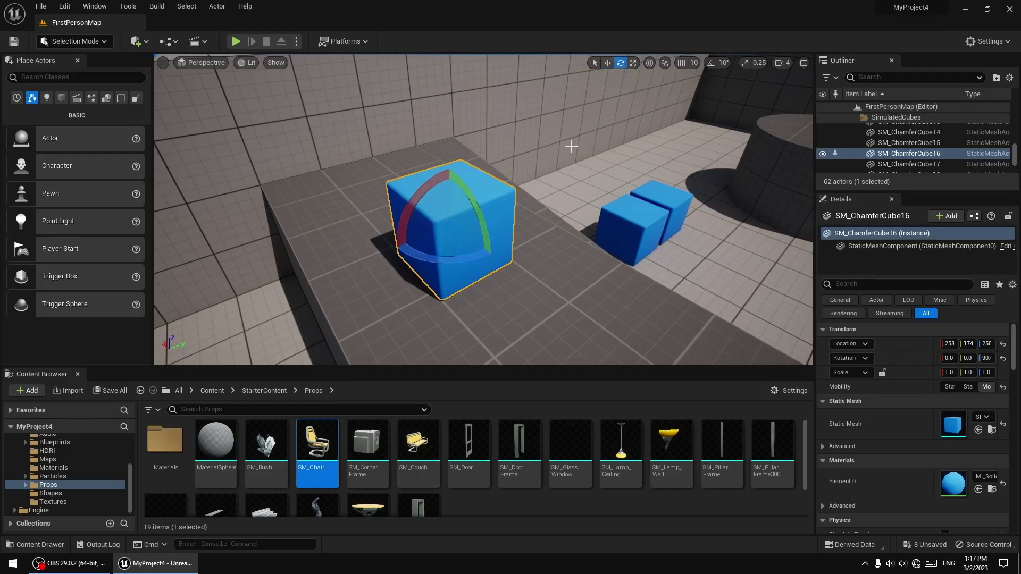
key("r")
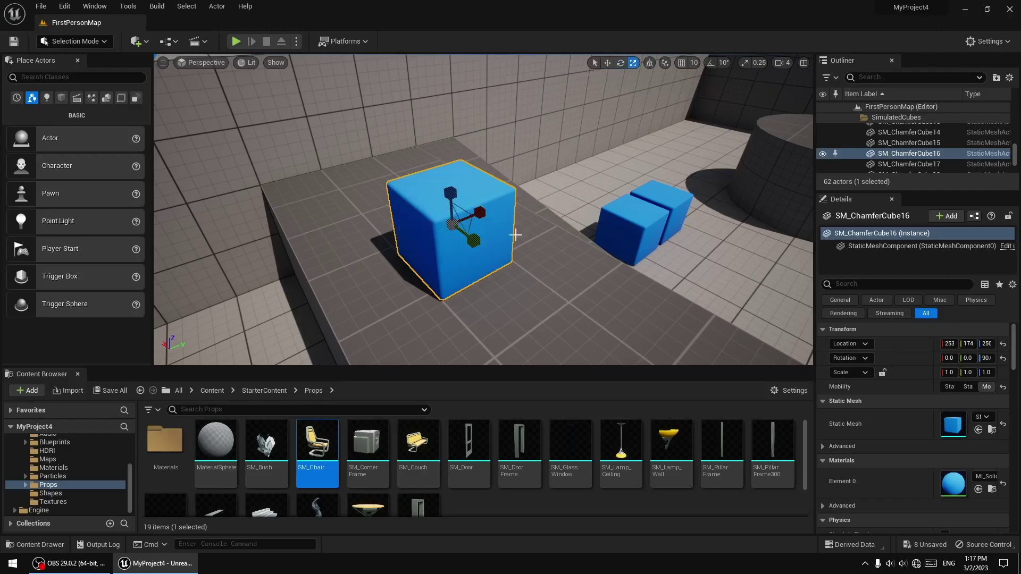
key("w")
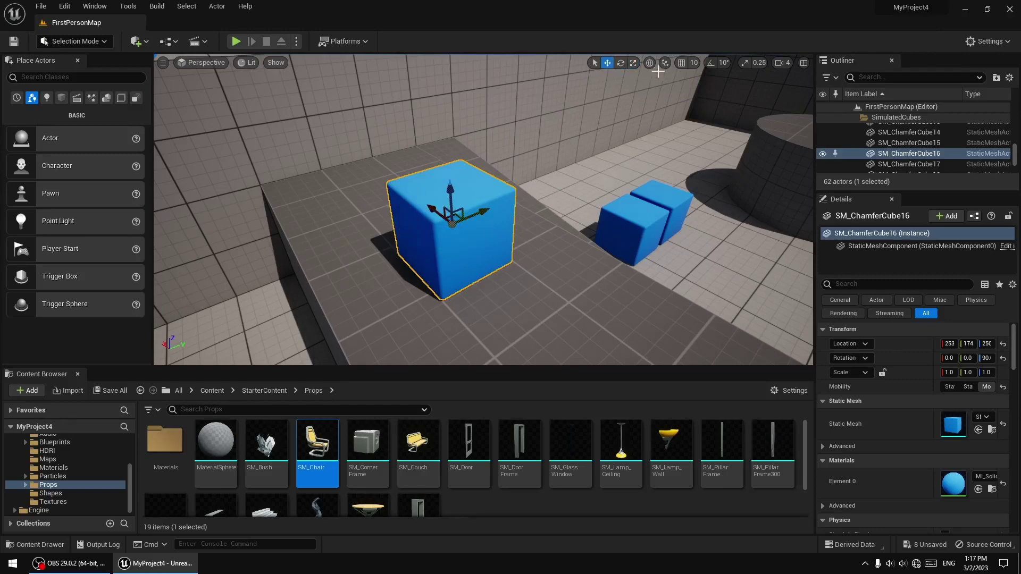
Turn on position grid snapping and slide the cube along its red X axis across the block
left_click(681, 62)
mouse_move(540, 235)
right_mouse_down()
mouse_move(564, 236)
mouse_move(540, 234)
right_mouse_up()
left_click_drag(333, 216, 426, 249)
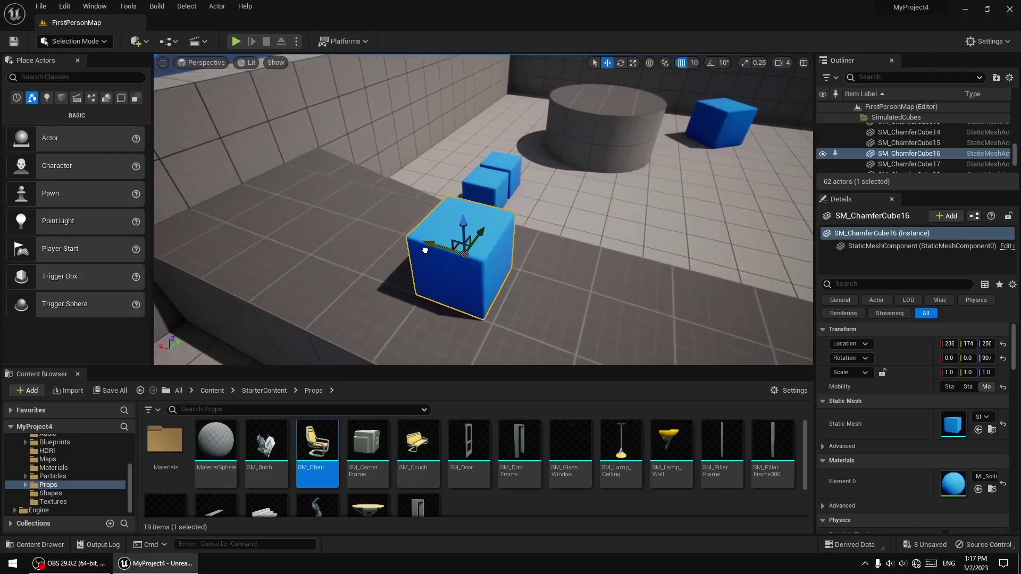
right_click_drag(566, 263, 582, 290)
key("w")
right_click_drag(527, 273, 541, 288)
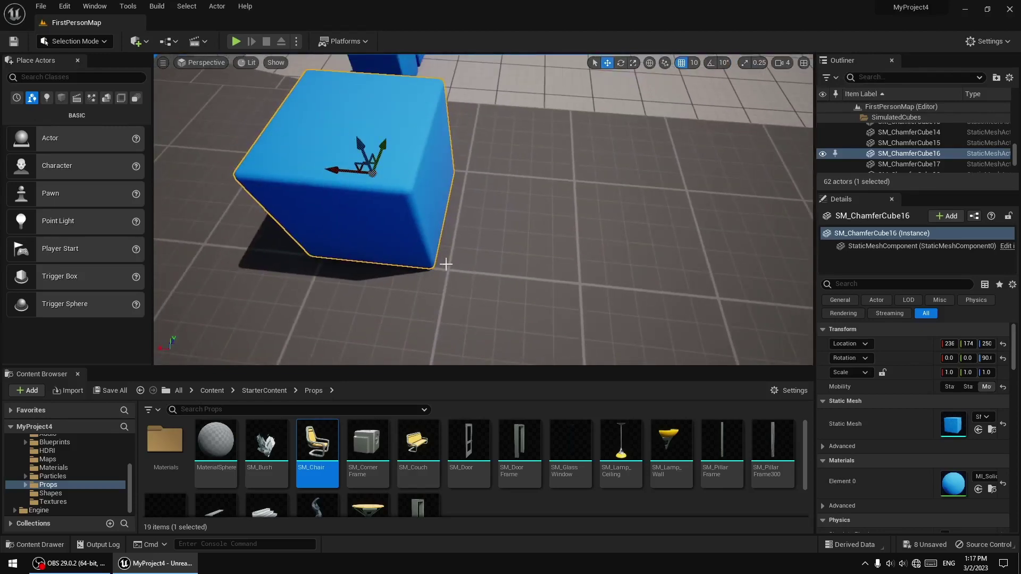
left_click_drag(332, 170, 451, 183)
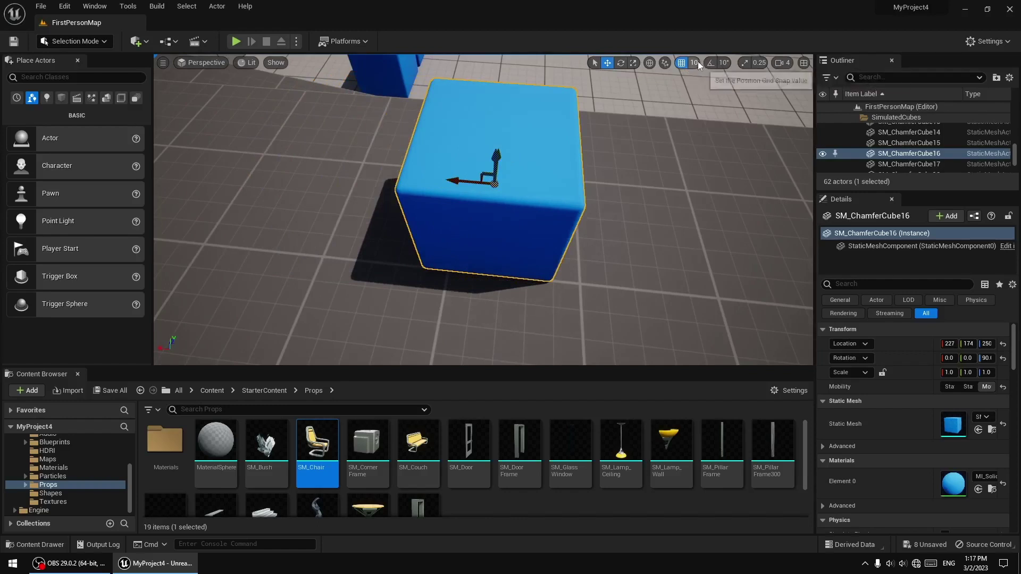
Turn off position grid snapping and set its snap size to 50
left_click(695, 63)
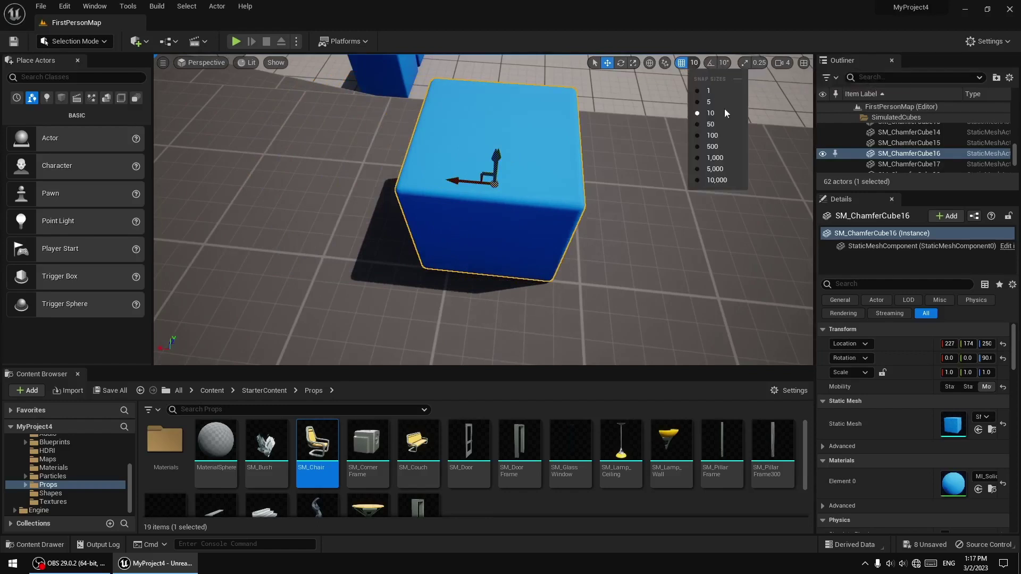
left_click(683, 63)
left_click(694, 66)
left_click(710, 124)
left_click_drag(697, 173, 686, 208)
right_click_drag(687, 209, 727, 218)
right_click_drag(463, 258, 463, 261)
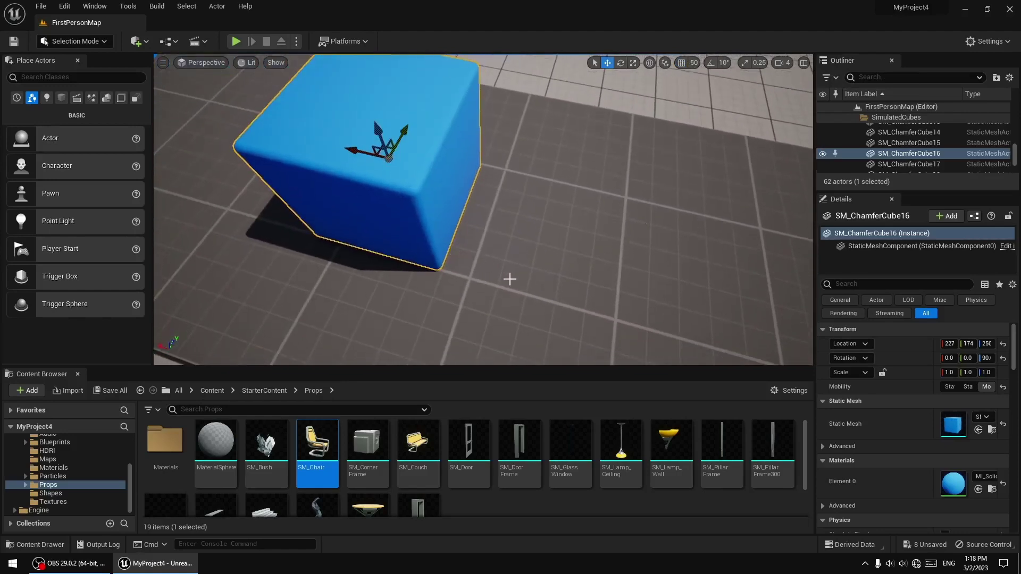
Undo a free trial move of the cube, and shift it along X with 50-unit grid snapping turned on
left_click_drag(353, 150, 371, 149)
key("ctrl+z")
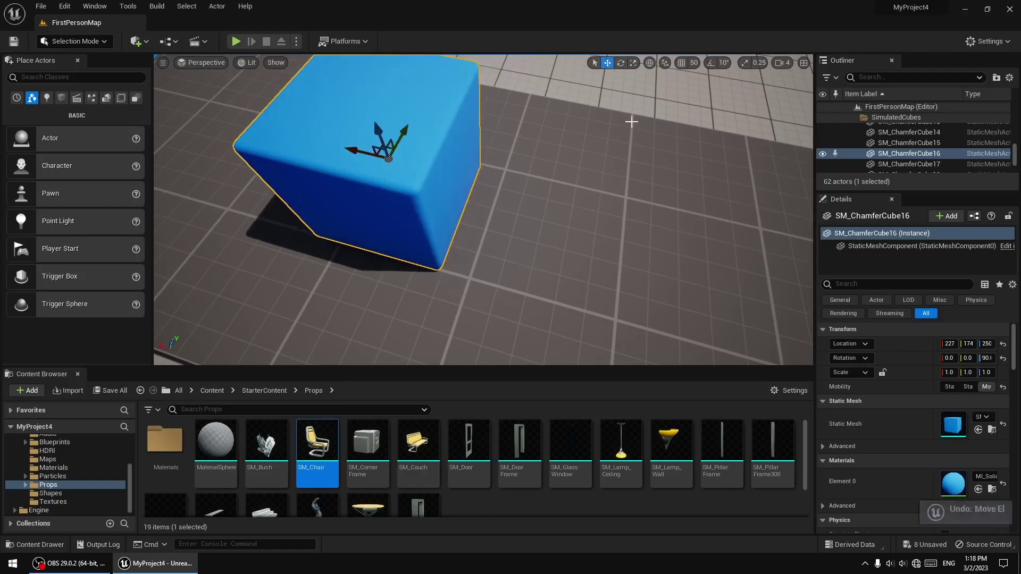
left_click(681, 63)
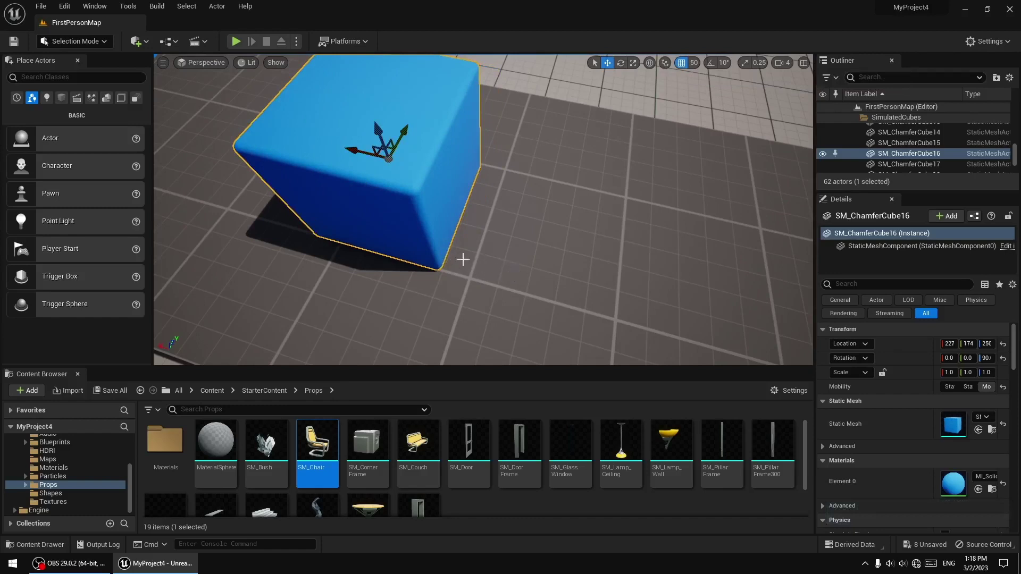
left_click_drag(380, 154, 394, 158)
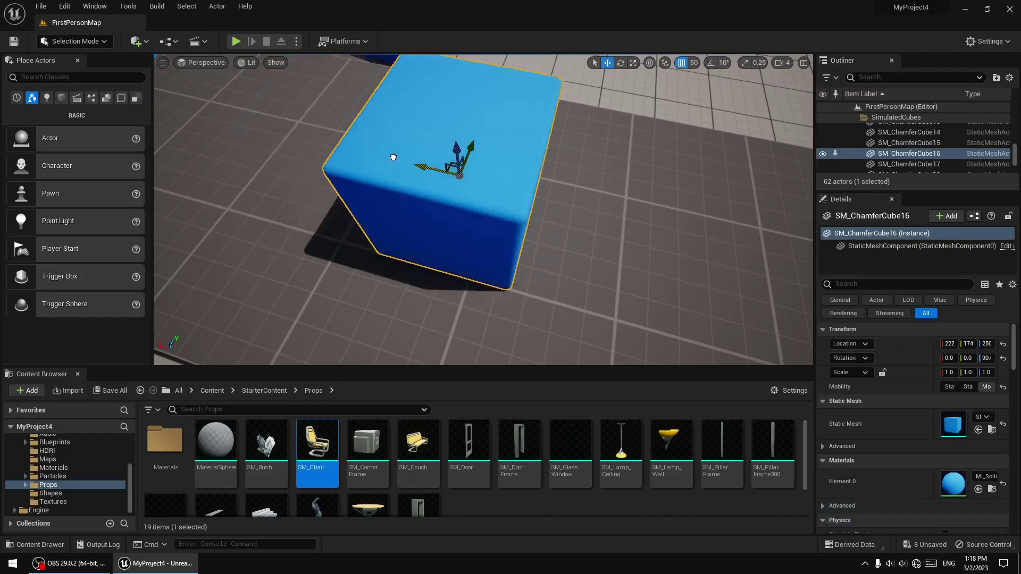
scroll(556, 219, "down", 2)
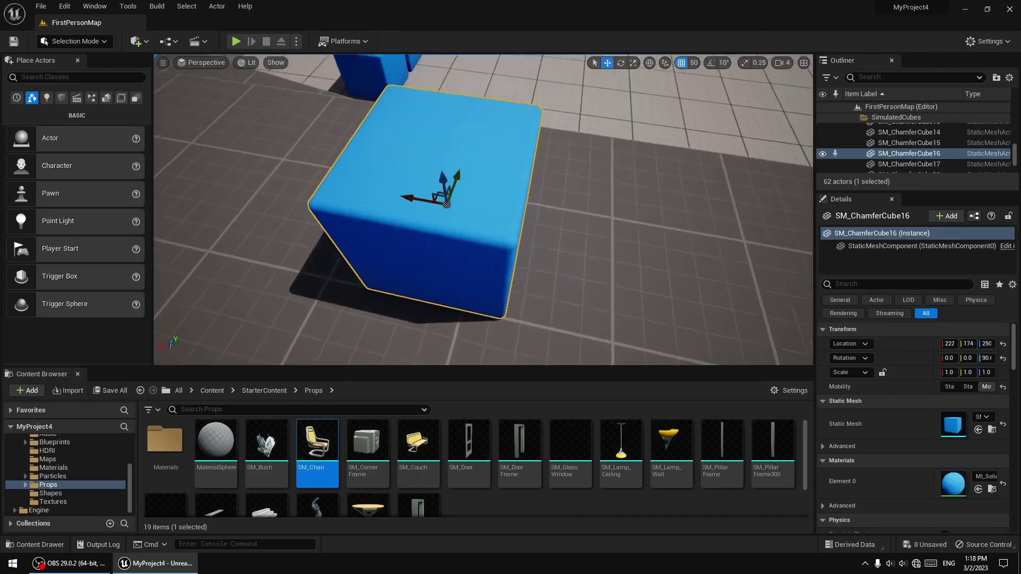
Turn off grid snapping, set the position snap size to 1, and nudge the cube along X
left_click(682, 62)
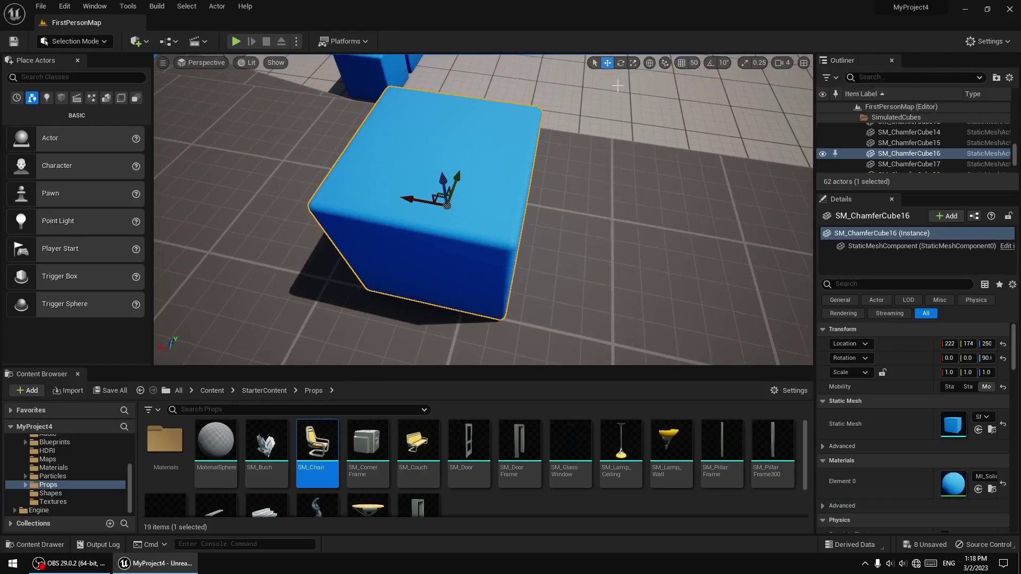
left_click(691, 62)
left_click(701, 86)
left_click_drag(420, 200, 405, 198)
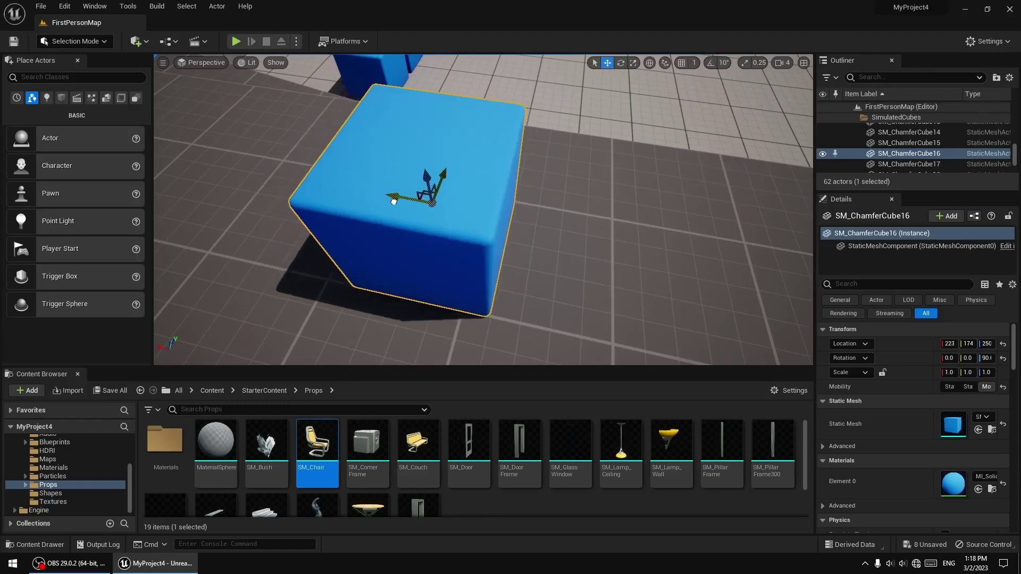
Set the position snap size to 100, and move the cube along X without and with grid snapping turned on
left_click(694, 63)
left_click(702, 147)
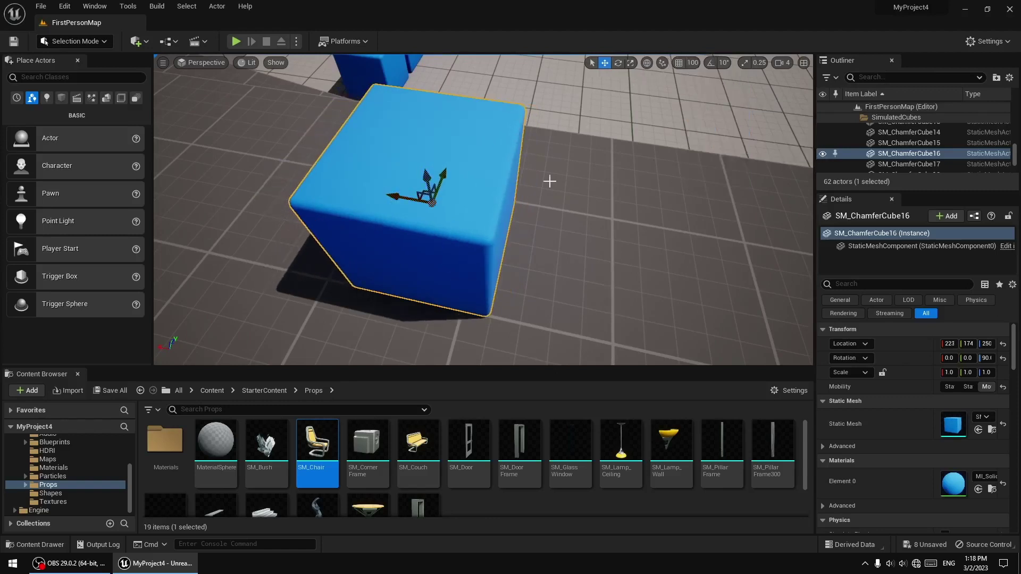
left_click_drag(391, 201, 454, 212)
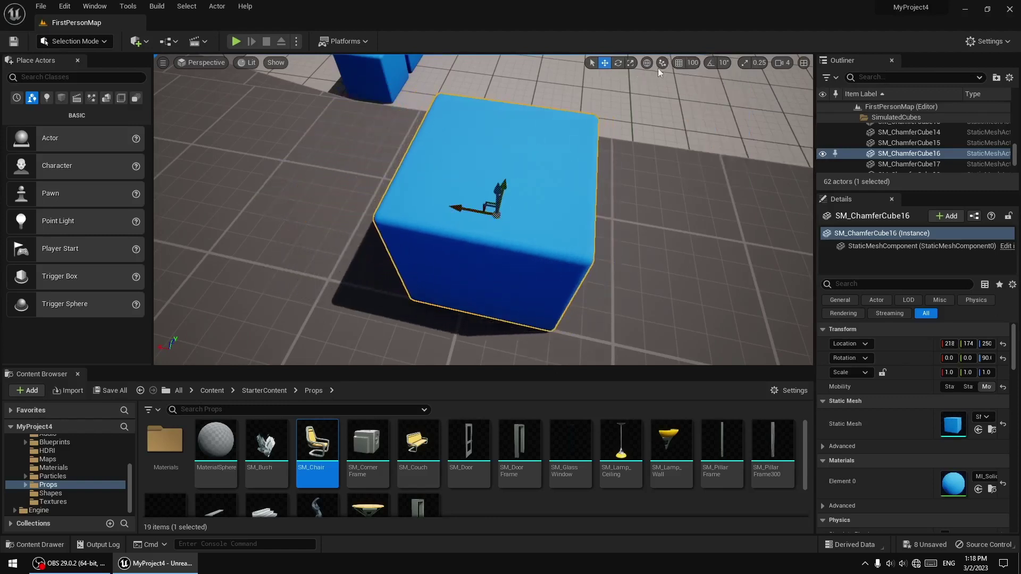
left_click_drag(674, 71, 678, 69)
left_click(678, 63)
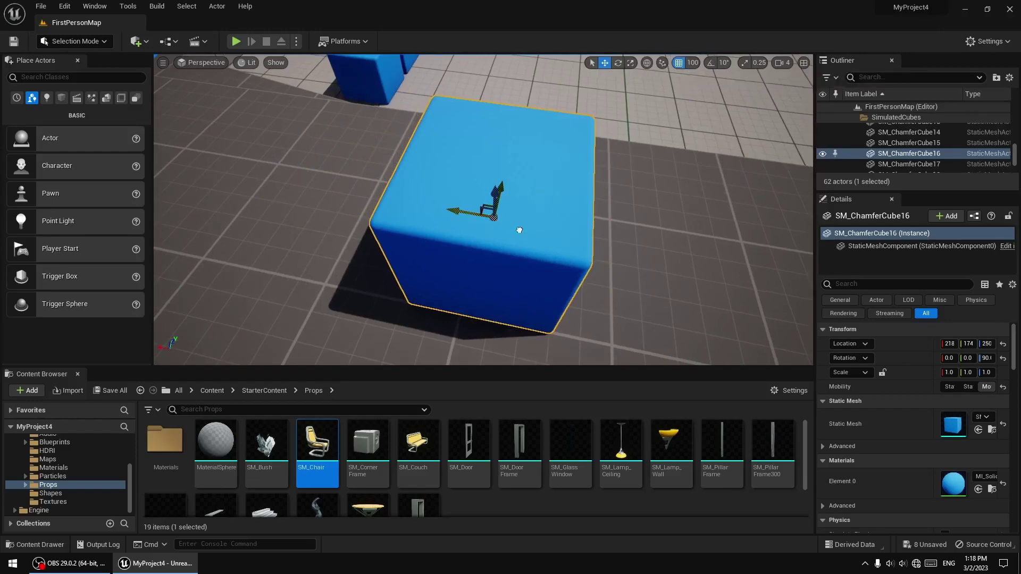
left_click_drag(519, 230, 311, 188)
Turn on rotation grid snapping, rotate the cube in 10° increments, view the snap angle choices, and turn rotation snapping off
left_click(711, 62)
right_click_drag(693, 197, 638, 196)
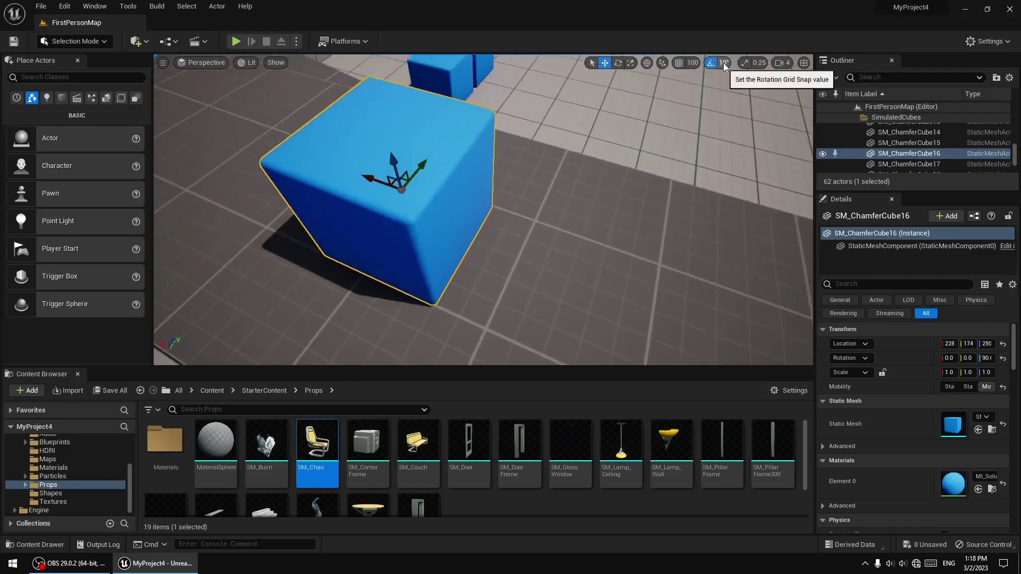
left_click(618, 64)
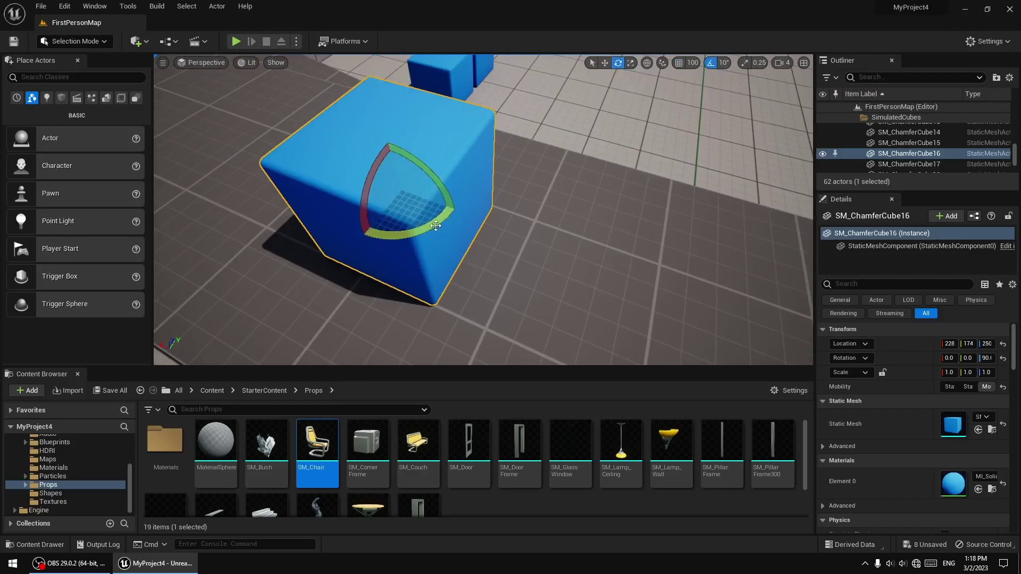
left_click_drag(436, 226, 393, 139)
left_click(721, 62)
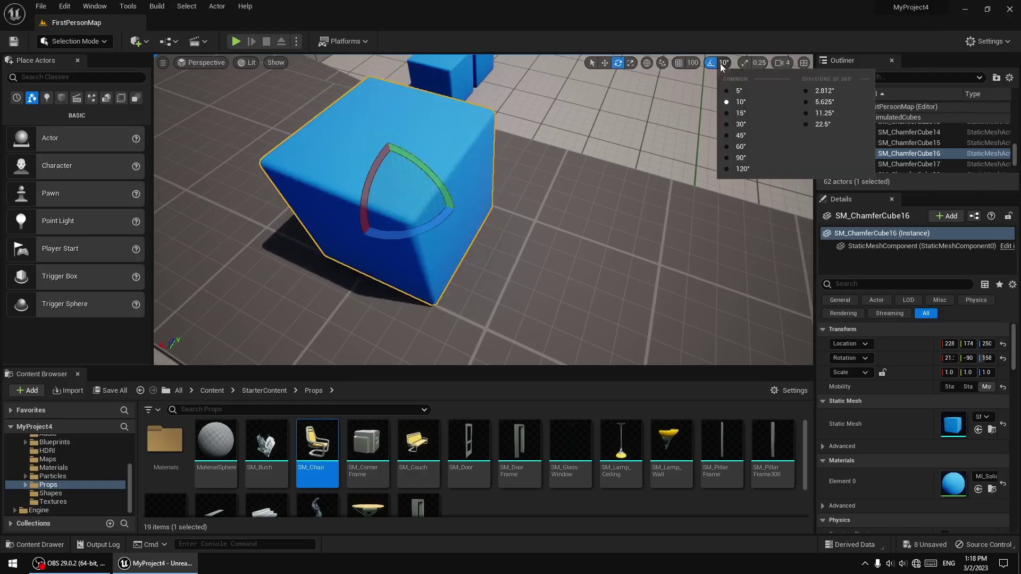
left_click(709, 63)
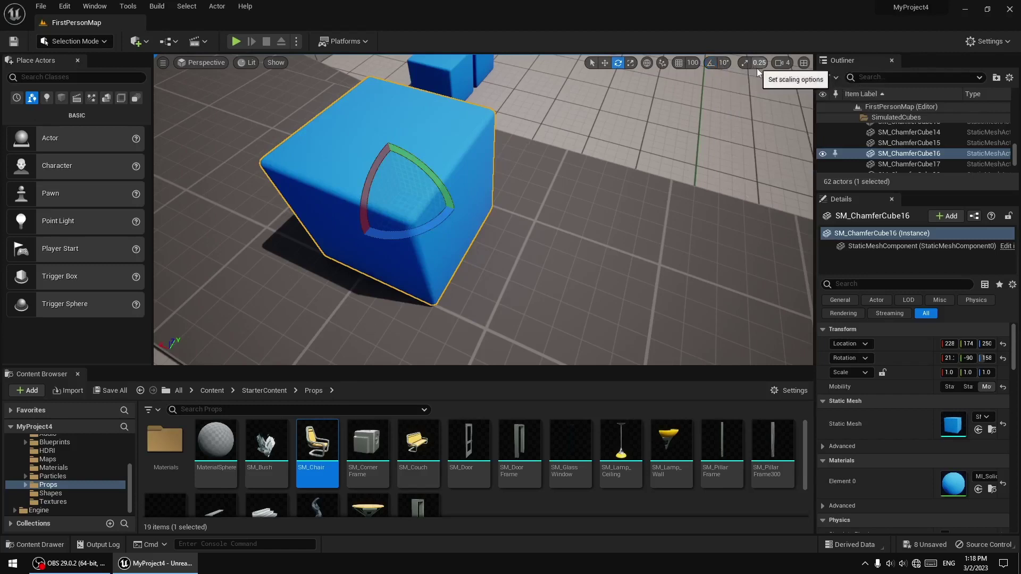
Turn on scale snapping with a snap size of 1, and scale the cube uniformly
left_click(742, 63)
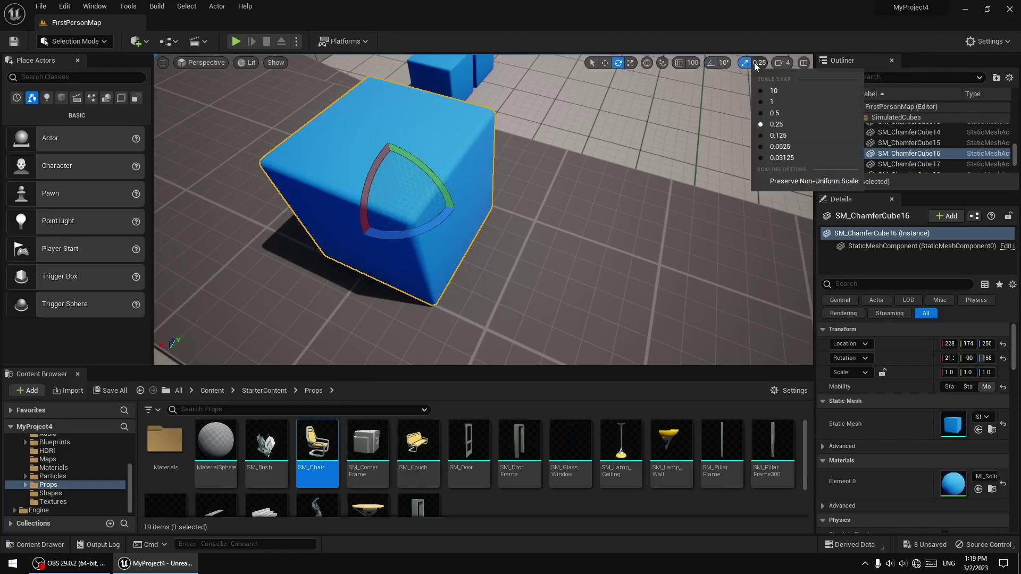
left_click(774, 103)
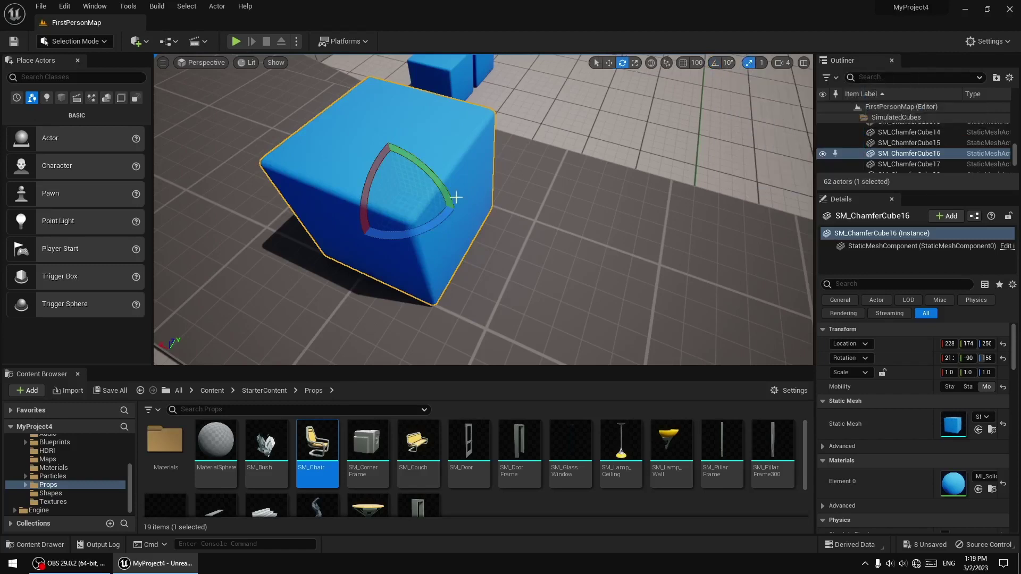
left_click(635, 63)
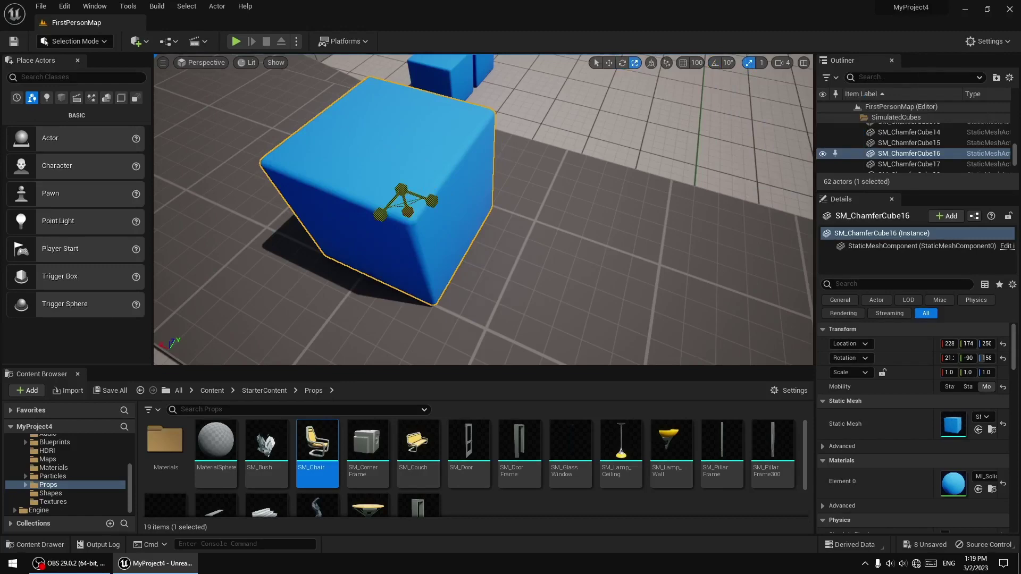
left_click_drag(401, 190, 356, 189)
key("s")
right_click_drag(499, 285, 500, 231)
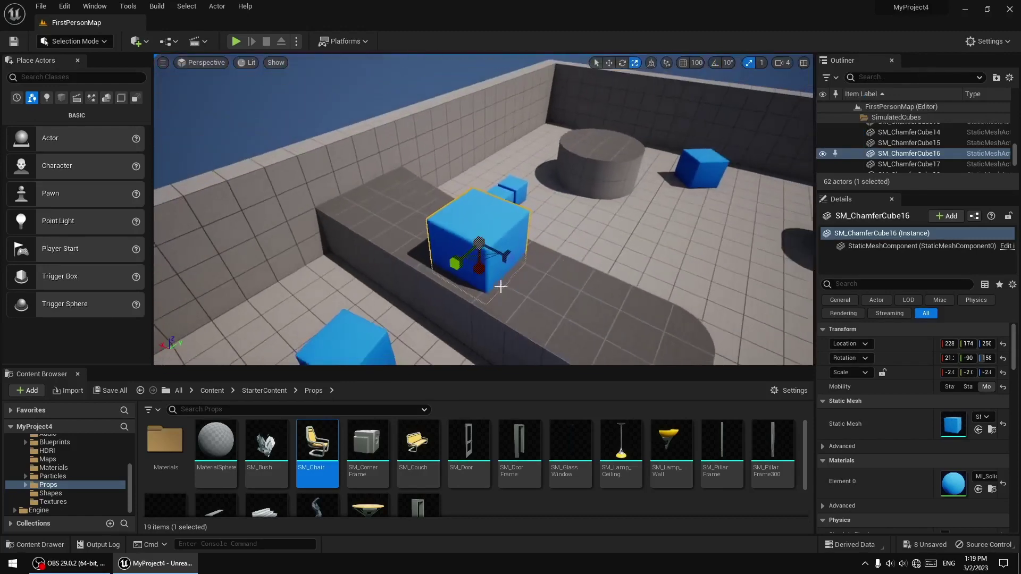
mouse_move(479, 243)
left_mouse_down()
mouse_move(458, 243)
mouse_move(479, 243)
left_mouse_up()
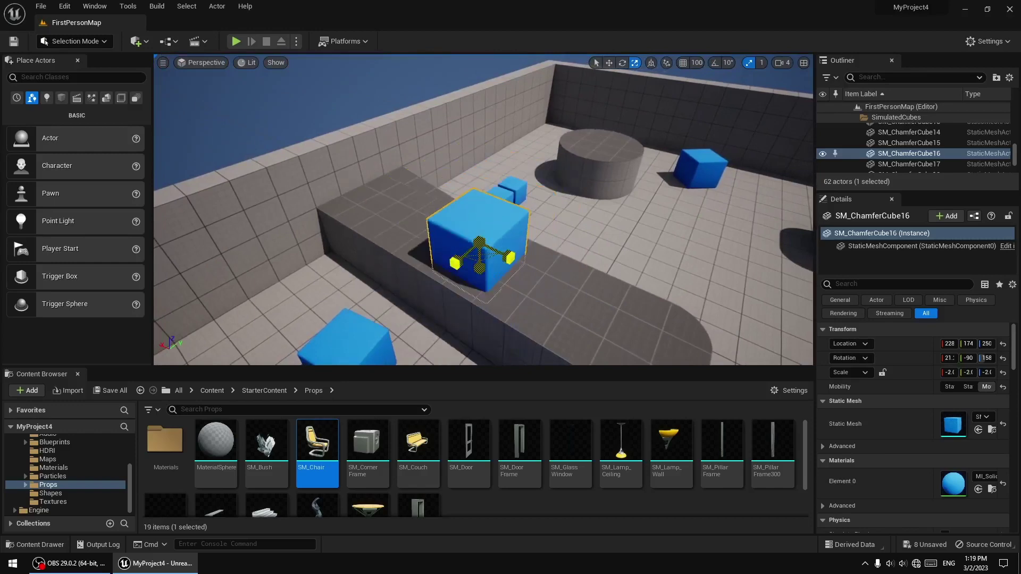
Turn off scale snapping and freely scale the cube down uniformly on all axes
left_click(749, 62)
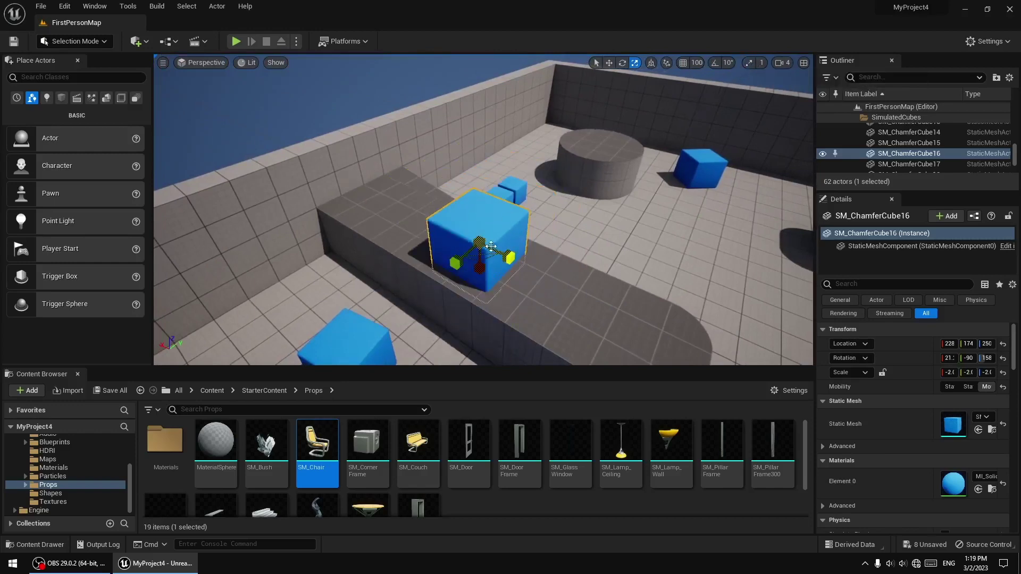
left_click_drag(491, 246, 505, 263)
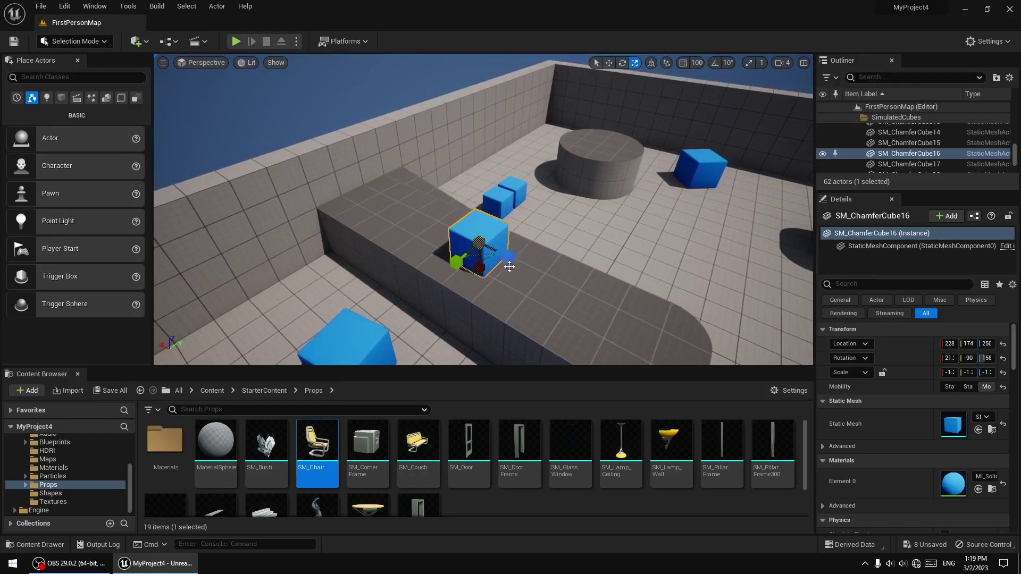
right_click_drag(509, 266, 537, 282)
key("w")
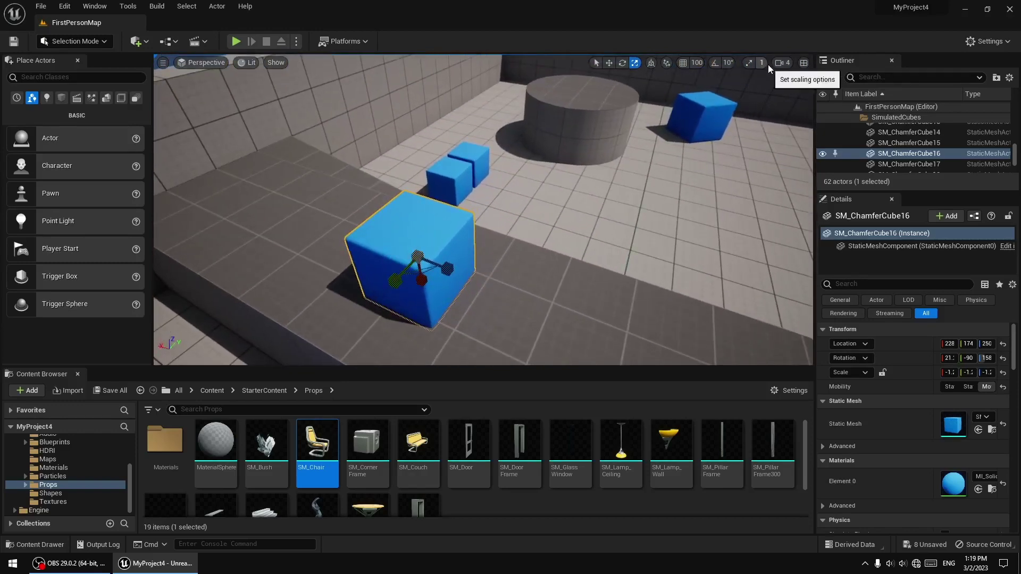
Switch to the four-viewport layout, frame the level around the cube, and box-select a group of objects in the Top wireframe view
left_click(803, 62)
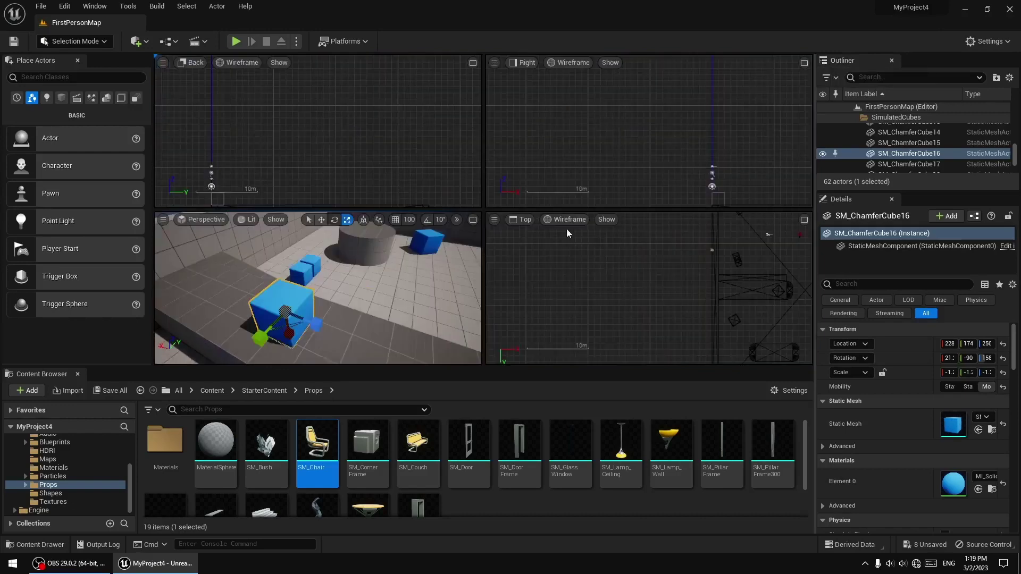
key("f")
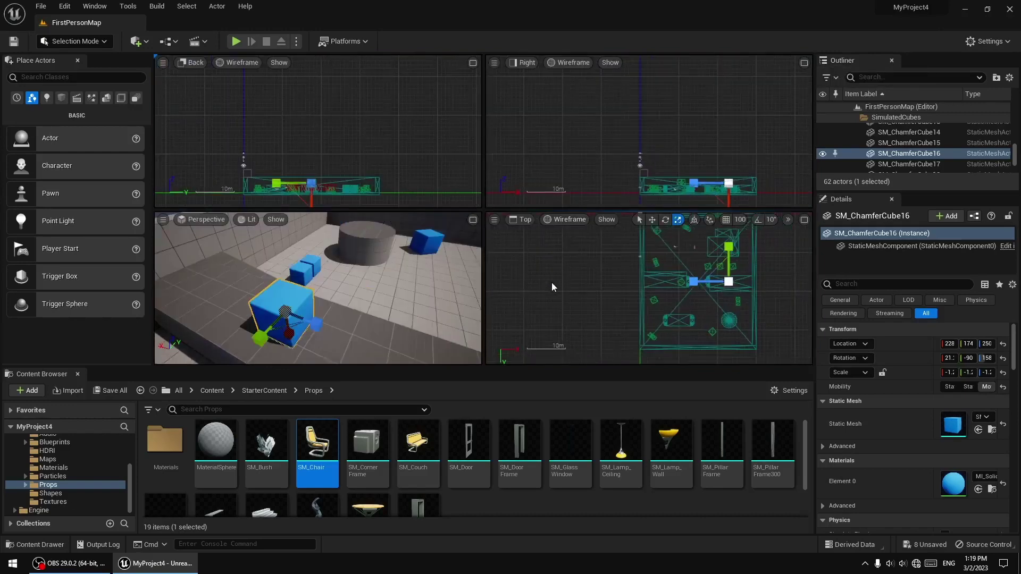
right_click_drag(744, 291, 699, 305)
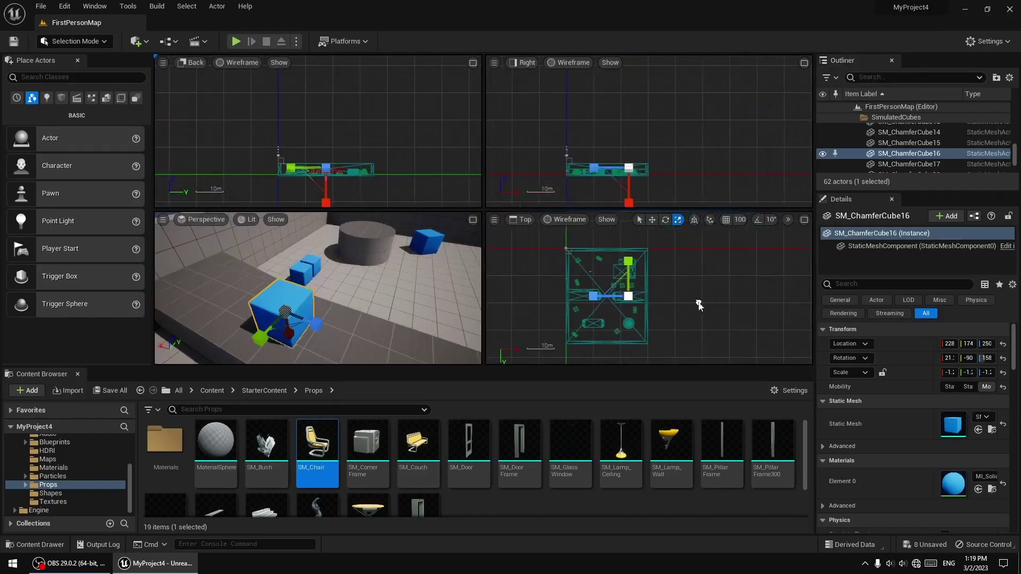
left_click(671, 274)
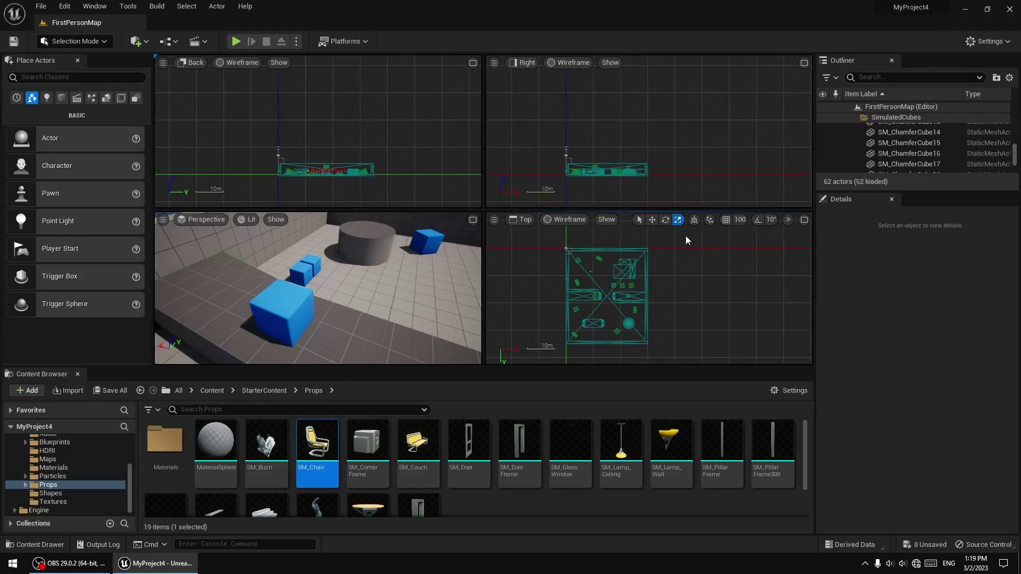
left_click_drag(685, 235, 611, 289)
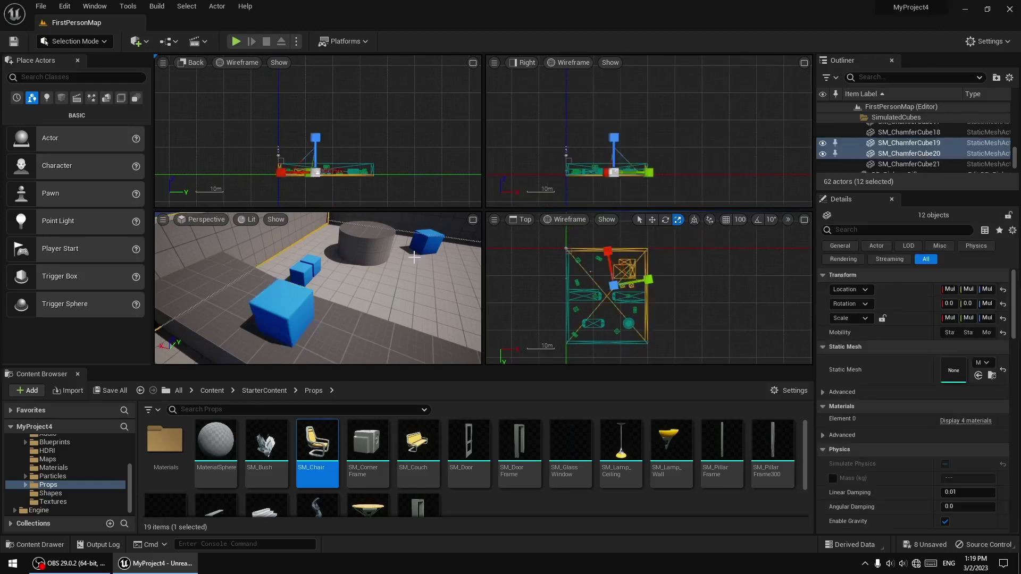
left_click(685, 303)
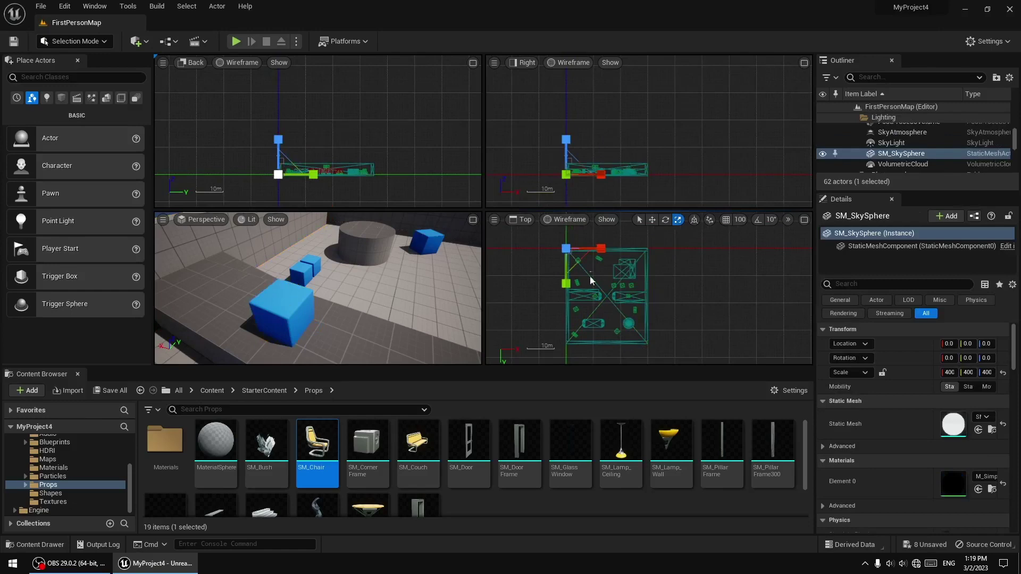
scroll(658, 289, "up", 2)
View the Right viewport maximized, restore the four-view layout, and return to the maximized Perspective viewport
left_click(804, 63)
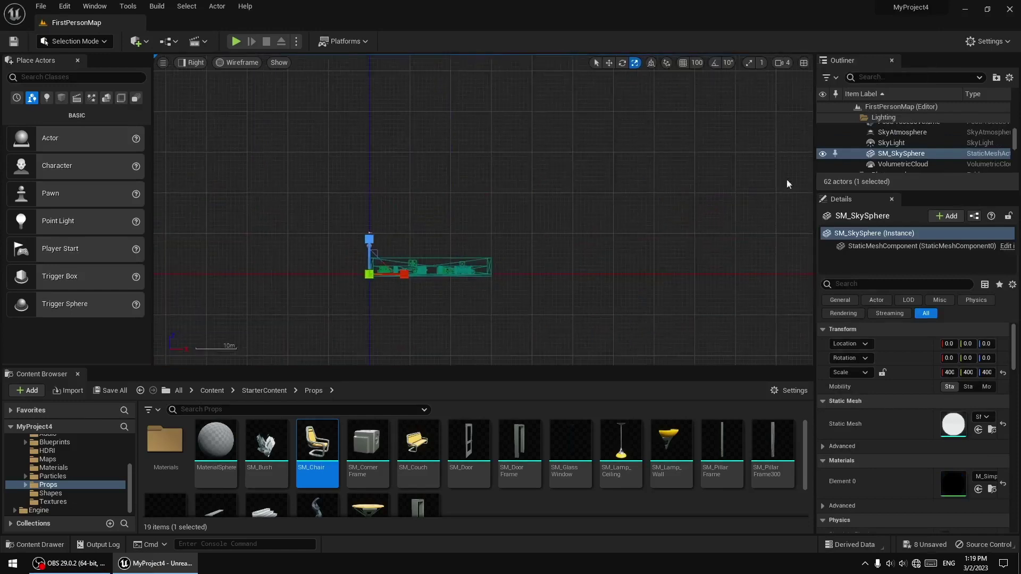
left_click(810, 60)
left_click(806, 62)
left_click(471, 220)
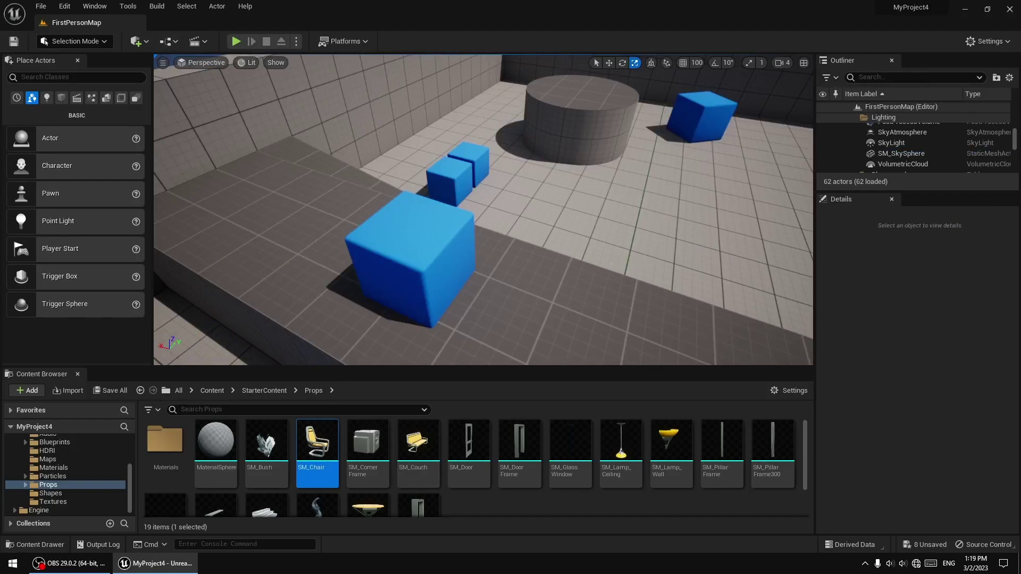
Select the large cube on the platform and stretch it along its Z axis into a long block using the Scale tool
left_click(422, 263)
right_click_drag(464, 260, 500, 279)
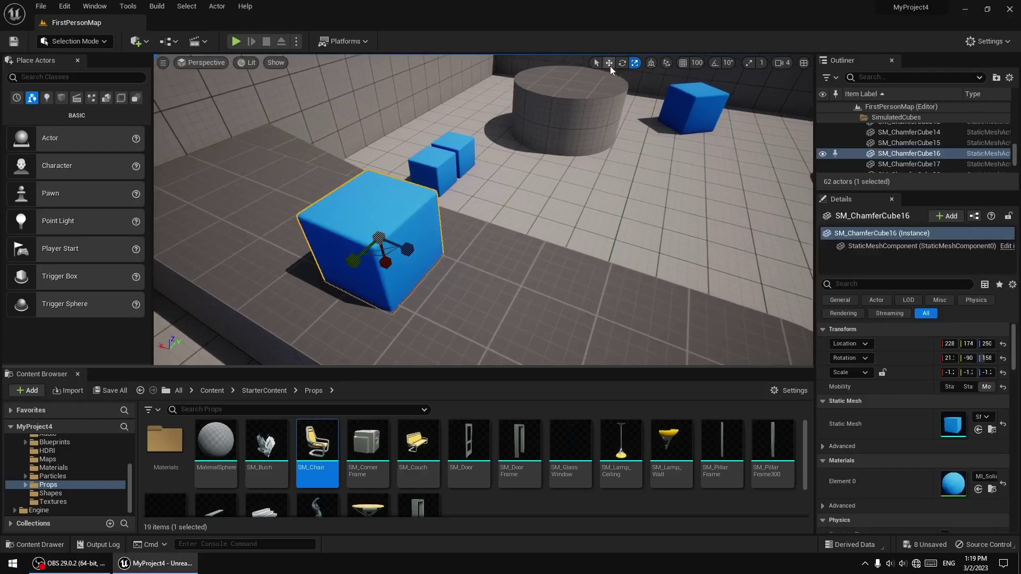
left_click(622, 62)
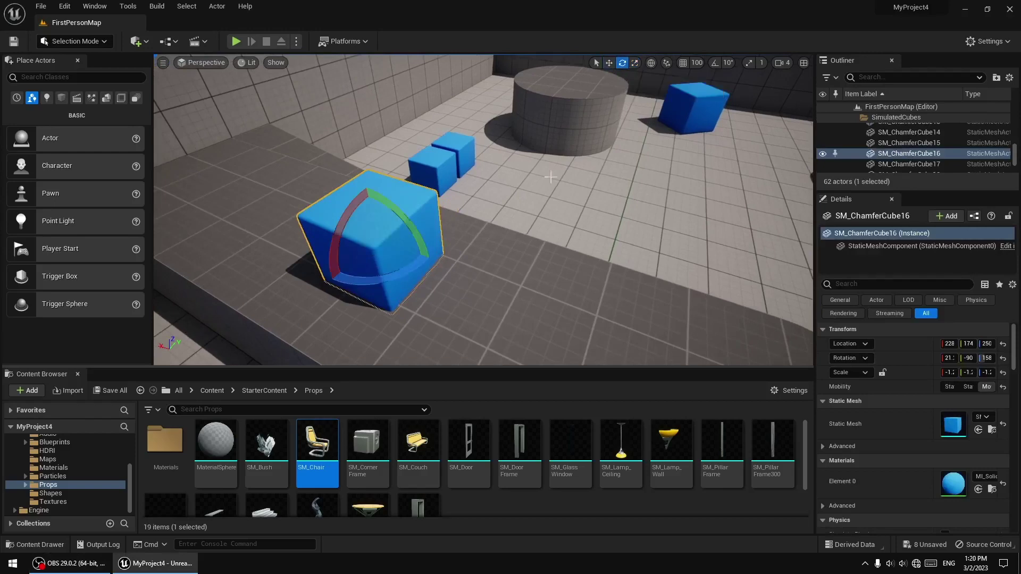
left_click(634, 62)
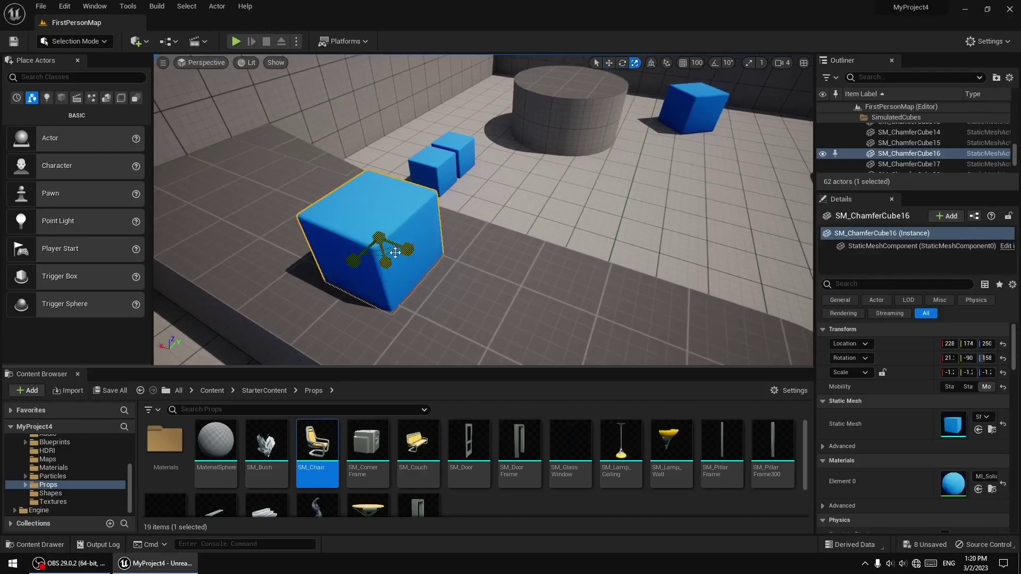
left_click_drag(407, 250, 479, 287)
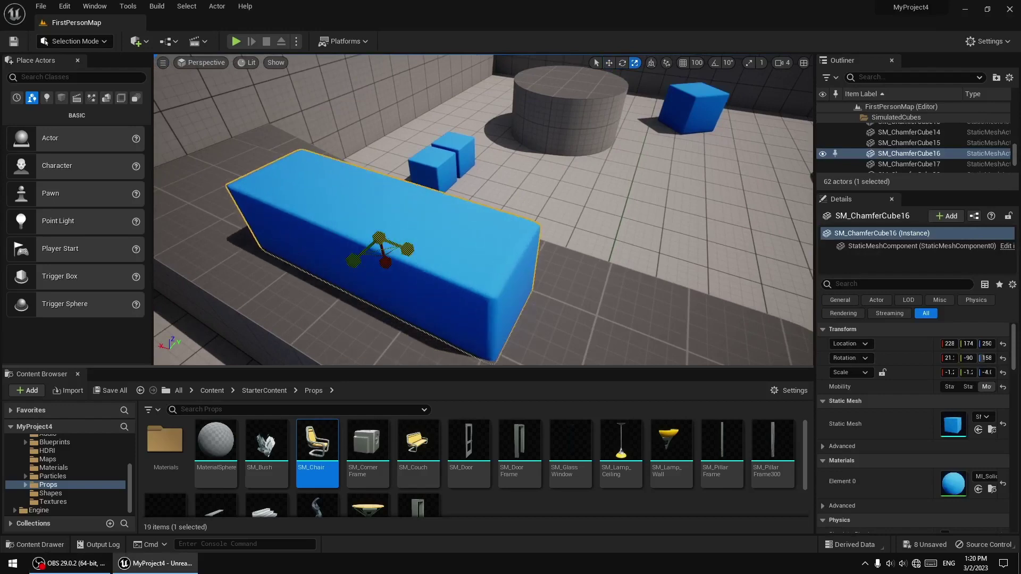
left_click_drag(801, 174, 526, 139, "alt")
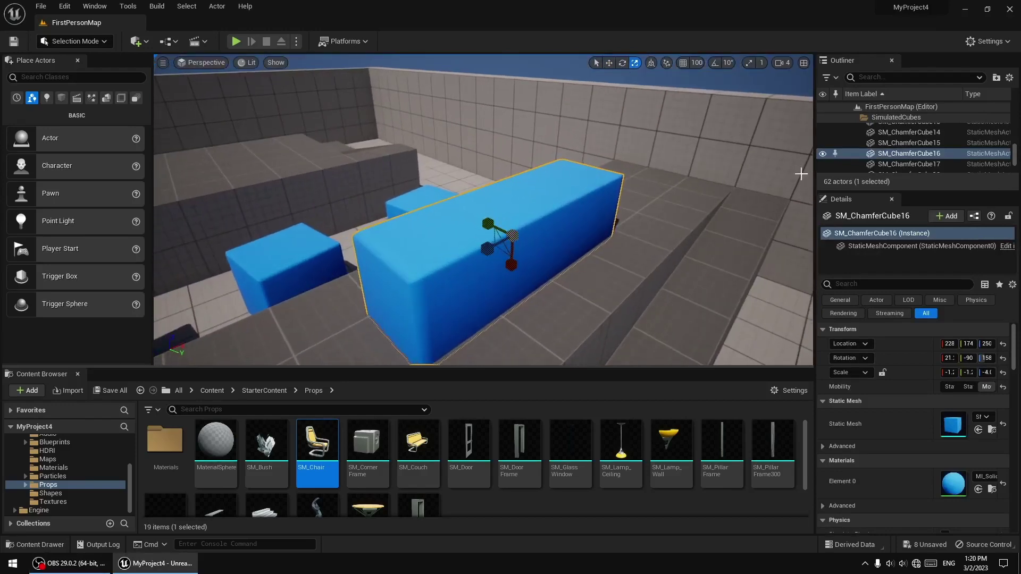
Rotate the stretched block freely about the vertical axis using the Rotate tool
left_click(622, 62)
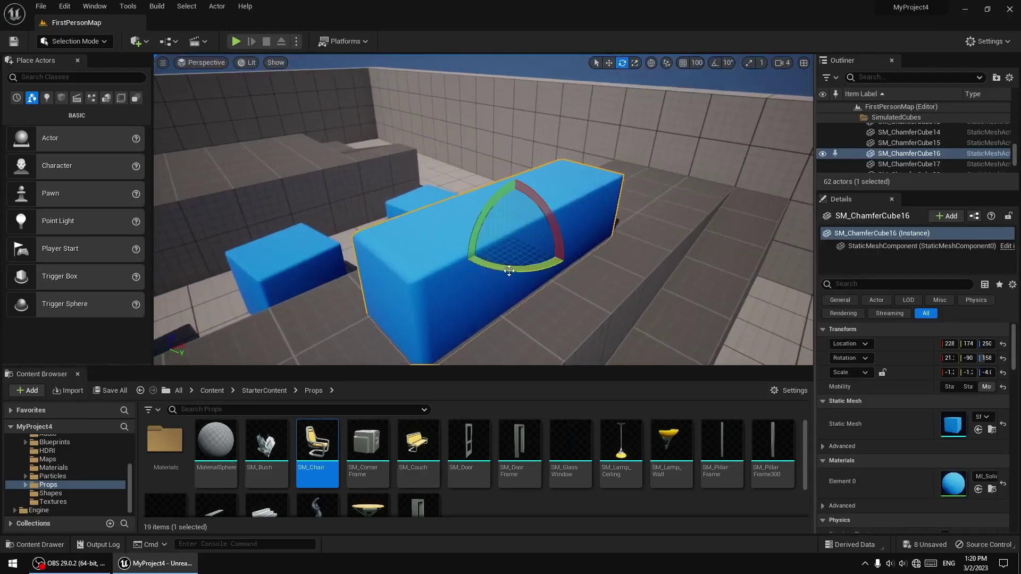
left_click_drag(508, 271, 546, 219)
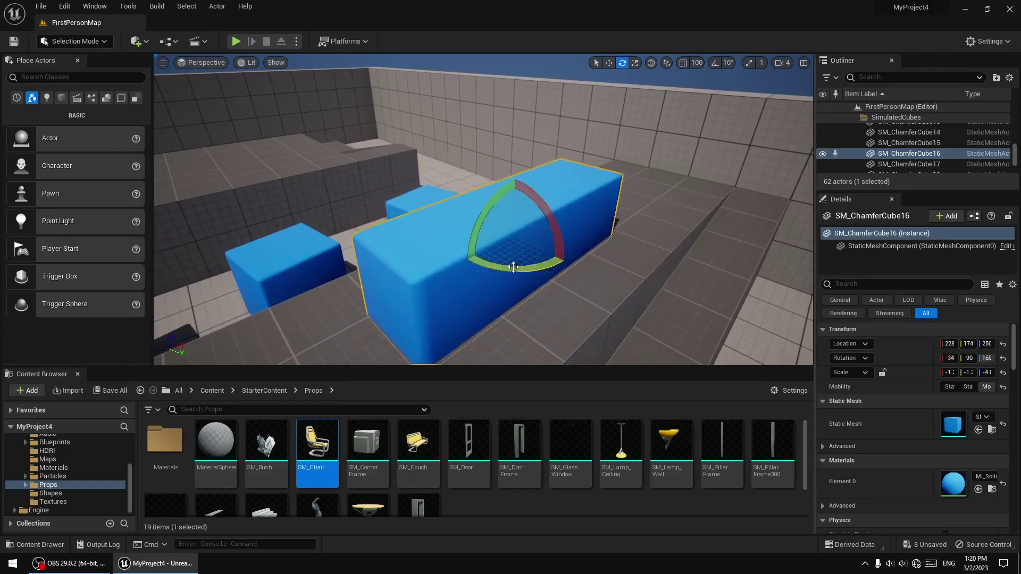
mouse_move(496, 214)
right_mouse_down()
mouse_move(585, 186)
mouse_move(585, 287)
mouse_move(563, 239)
mouse_move(496, 215)
right_mouse_up()
key("w")
key("s")
key("w")
key("d")
left_click_drag(453, 204, 397, 332)
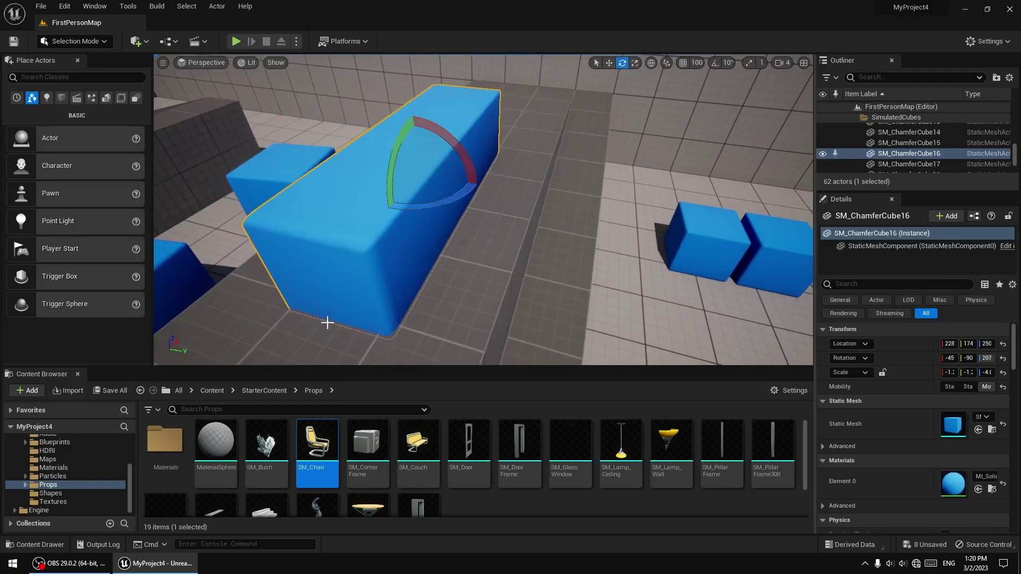
right_click_drag(405, 301, 347, 301)
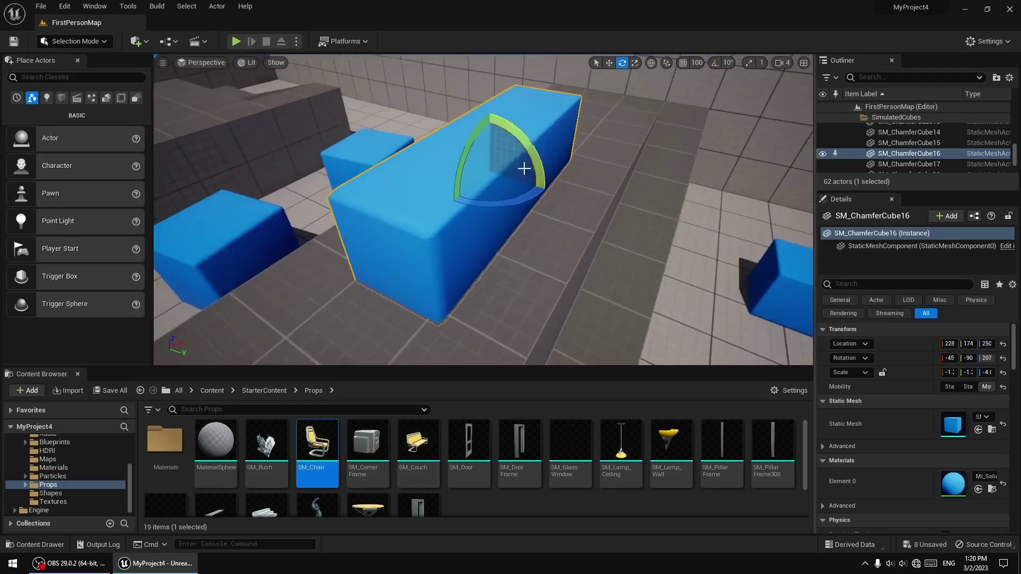
Switch to the Move tool and shift the stretched block's pivot from its center to its lower near corner
left_click(608, 63)
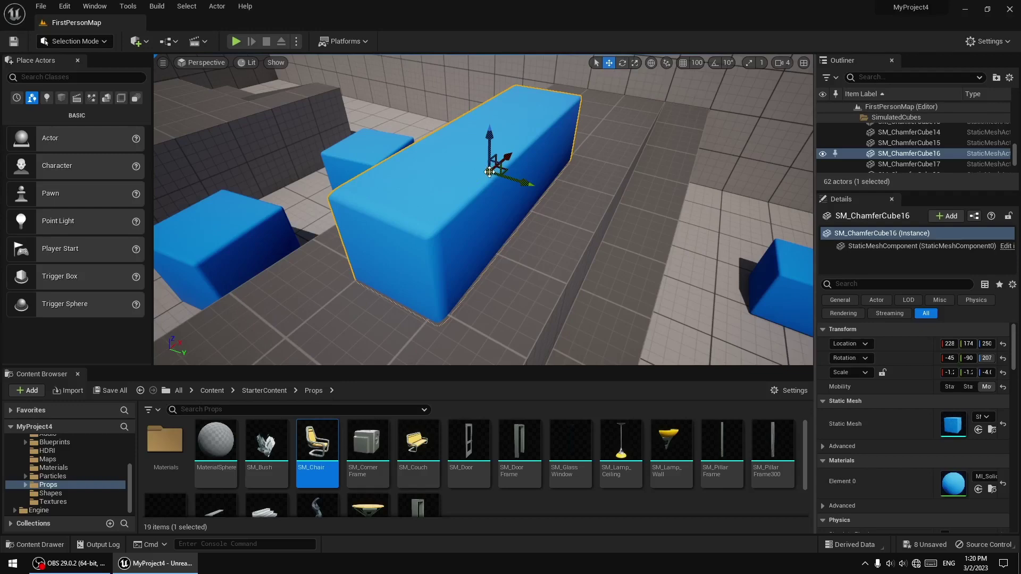
middle_click_drag(490, 172, 395, 295)
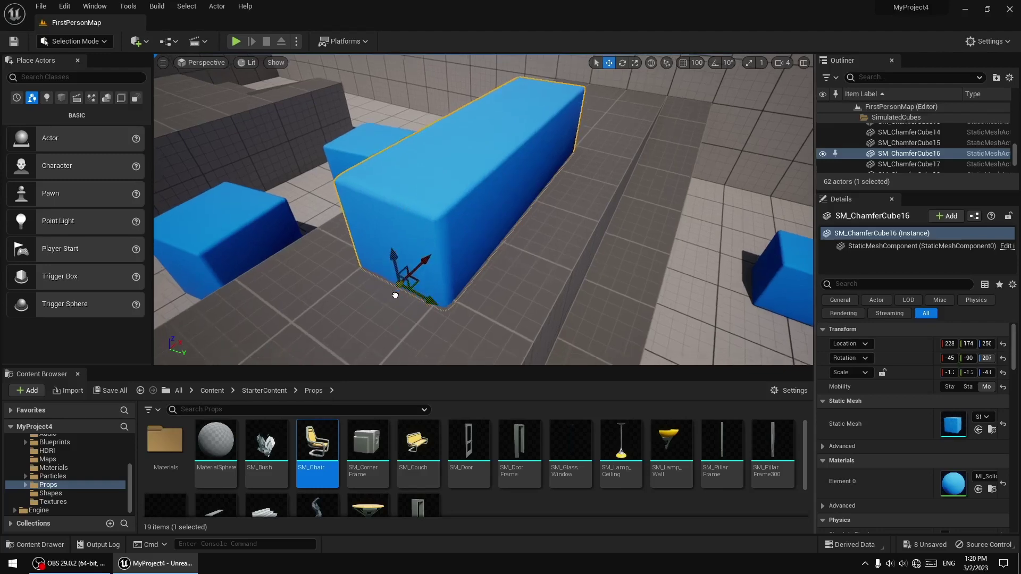
right_click_drag(458, 292, 462, 314)
middle_click_drag(450, 255, 513, 200)
right_click_drag(584, 235, 436, 207)
left_click_drag(463, 192, 399, 176, "alt")
left_click_drag(481, 218, 485, 205, "alt")
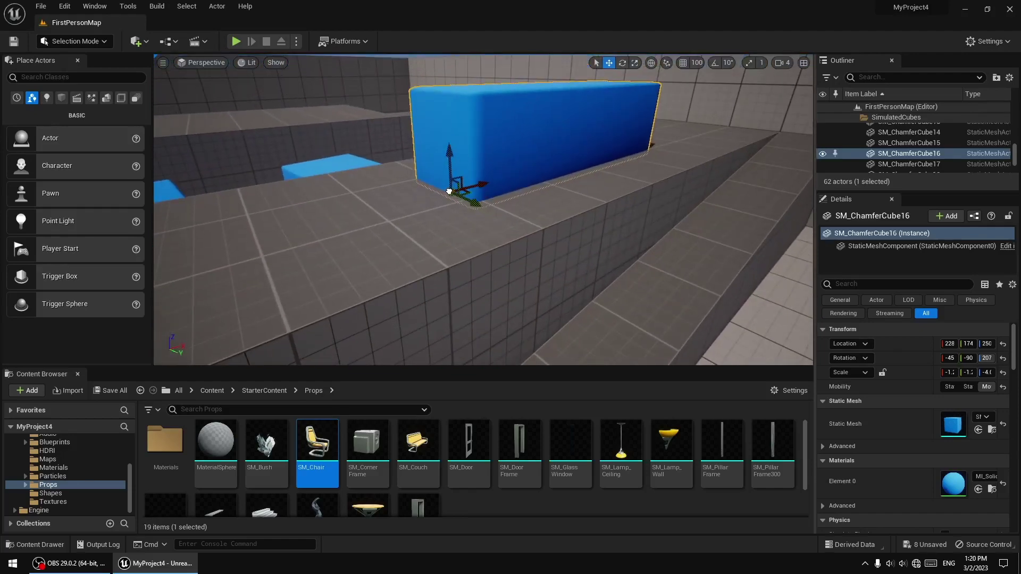
mouse_move(445, 188)
left_mouse_down("alt")
mouse_move(446, 170)
mouse_move(407, 162)
mouse_move(446, 173)
left_mouse_up("alt")
Select the floor and reselect the stretched block to check where its pivot sits
mouse_move(520, 262)
right_mouse_down()
mouse_move(564, 292)
mouse_move(518, 274)
mouse_move(521, 282)
mouse_move(533, 261)
right_mouse_up()
key("s")
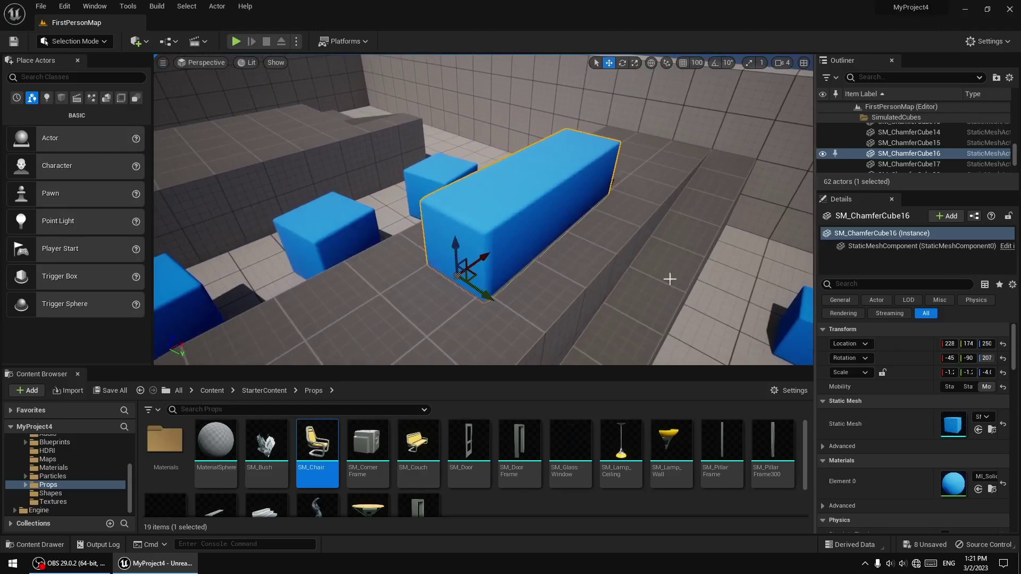
left_click(728, 315)
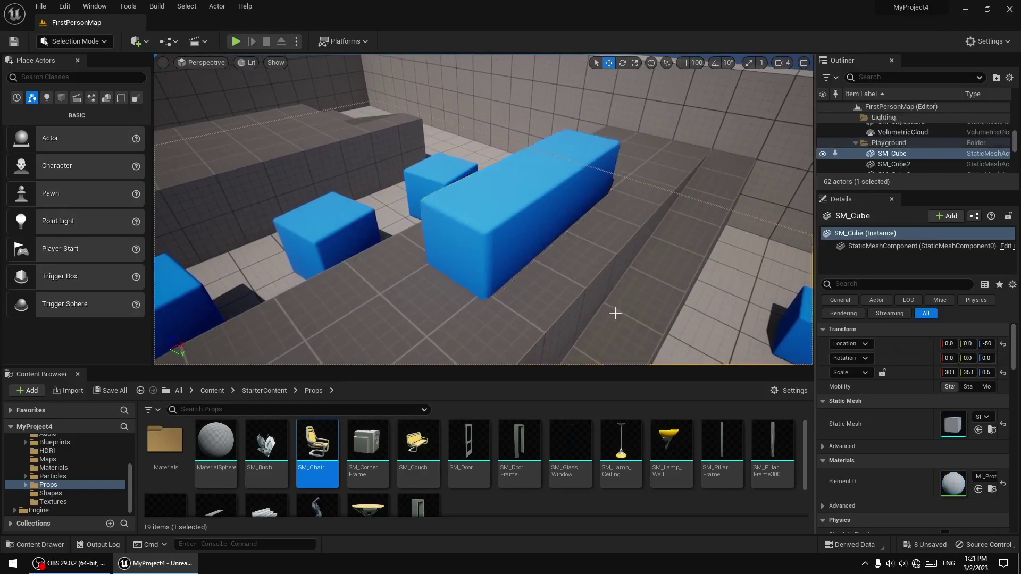
left_click(490, 238)
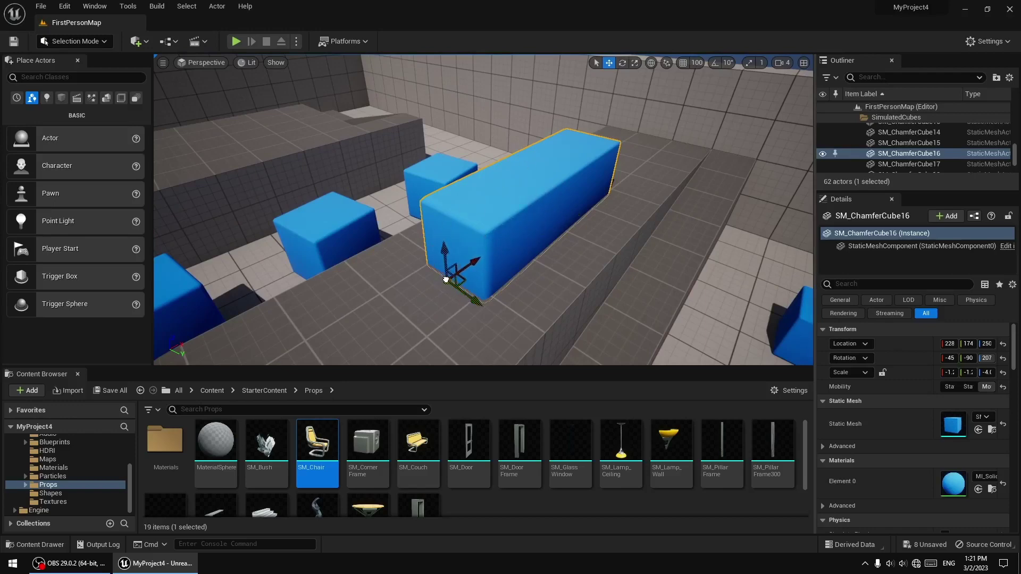
Move the stretched block's pivot onto its lower near end and store the position with Set as Pivot Offset
mouse_move(523, 266)
right_mouse_down()
mouse_move(478, 284)
mouse_move(522, 266)
right_mouse_up()
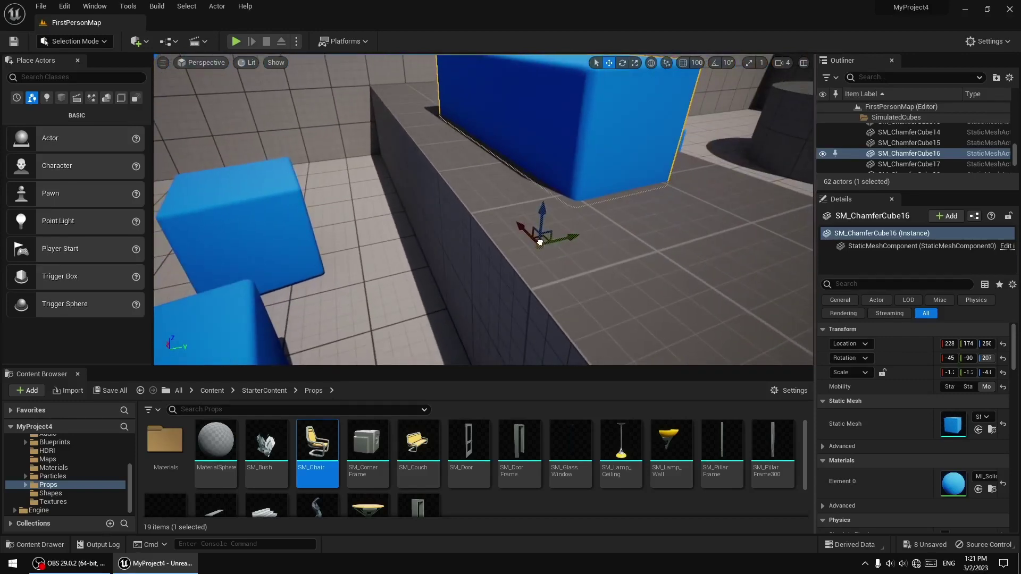
middle_click_drag(539, 242, 616, 195)
right_click_drag(623, 185, 558, 180)
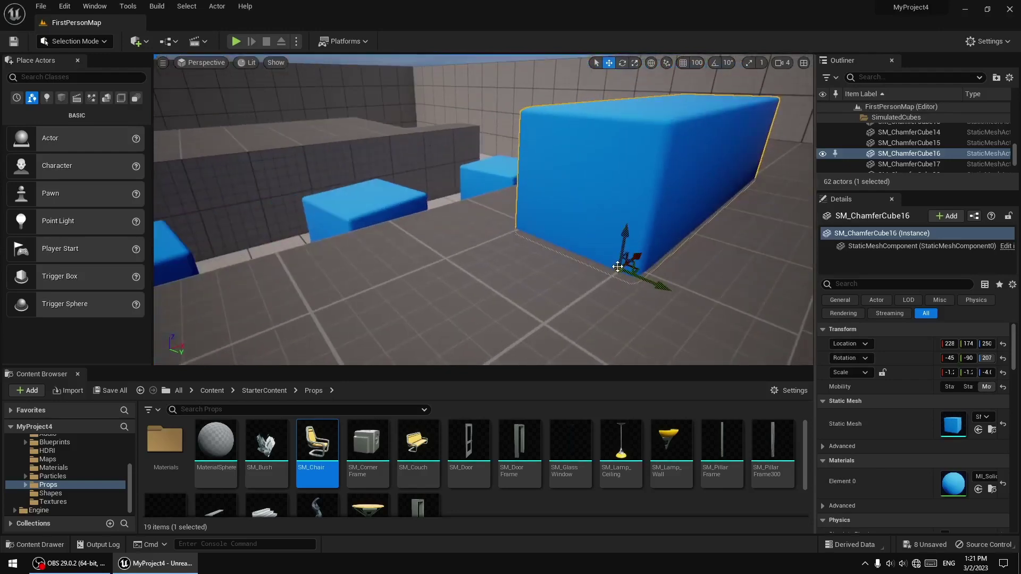
right_click_drag(566, 244, 568, 265)
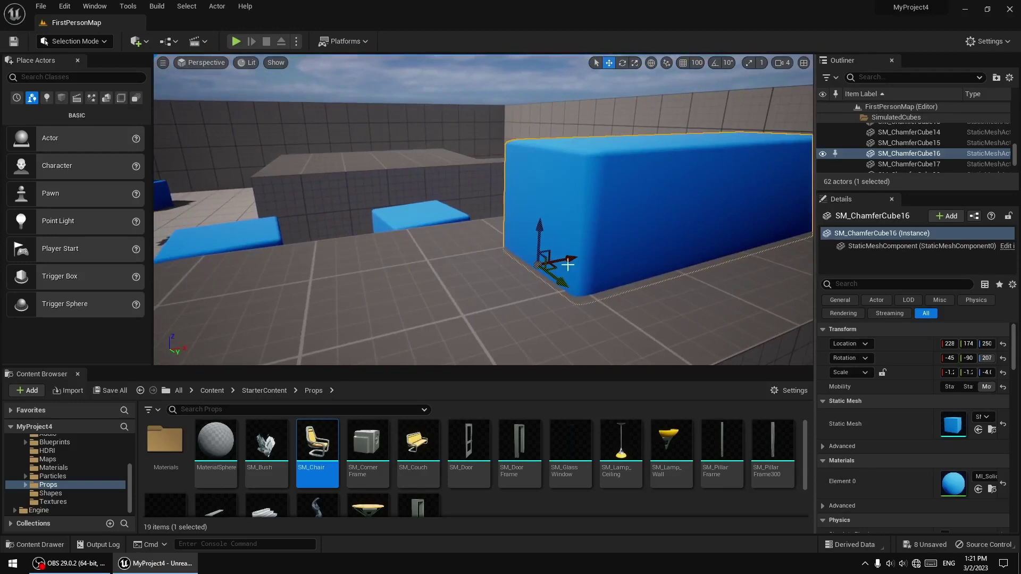
right_click(538, 268)
mouse_move(572, 464)
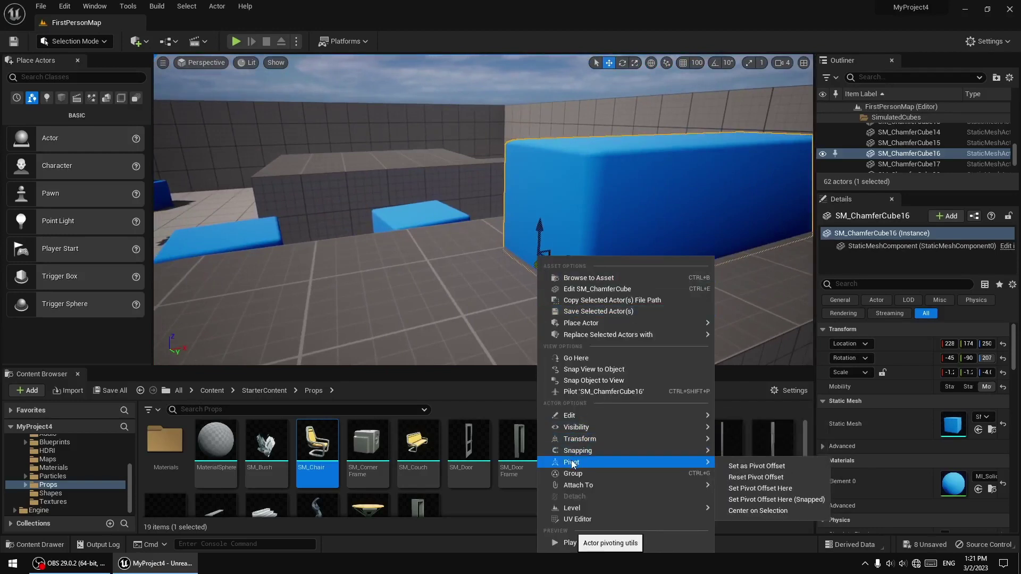
left_click(747, 467)
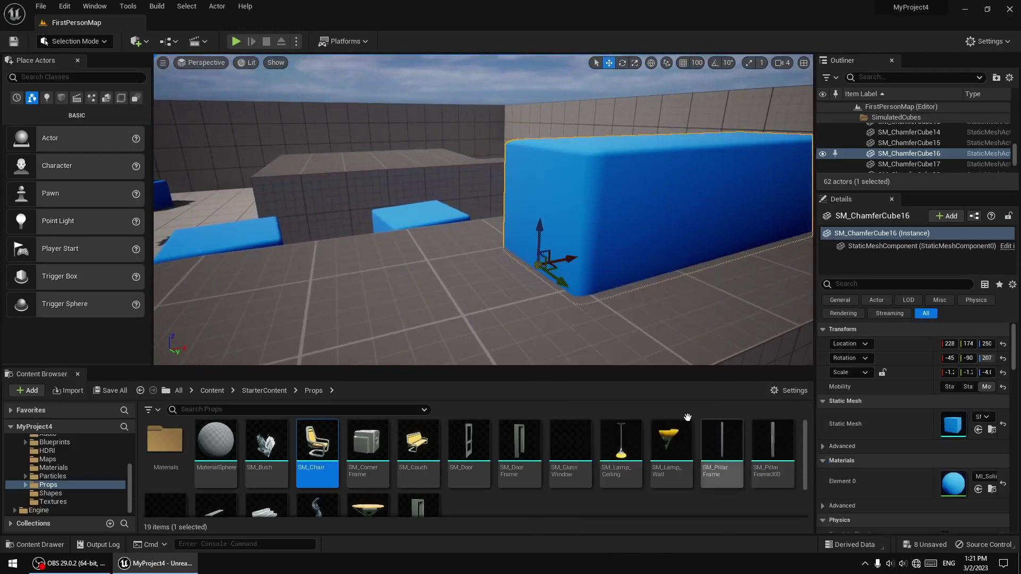
Deselect the stretched block and select it again to check its stored pivot offset
right_click_drag(620, 312, 651, 314)
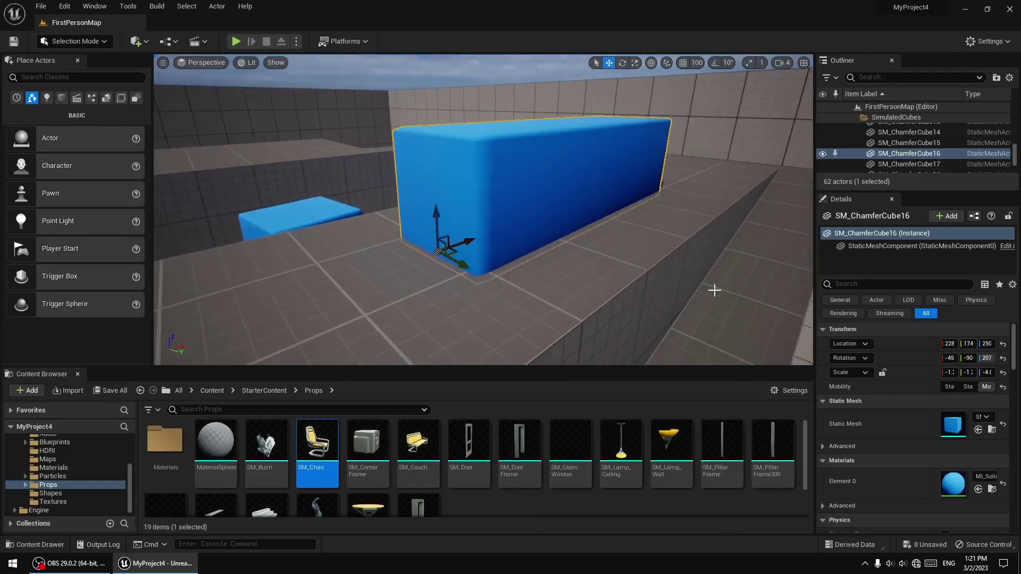
left_click(714, 290)
scroll(715, 292, "down", 5)
left_click(717, 292)
left_click(497, 190)
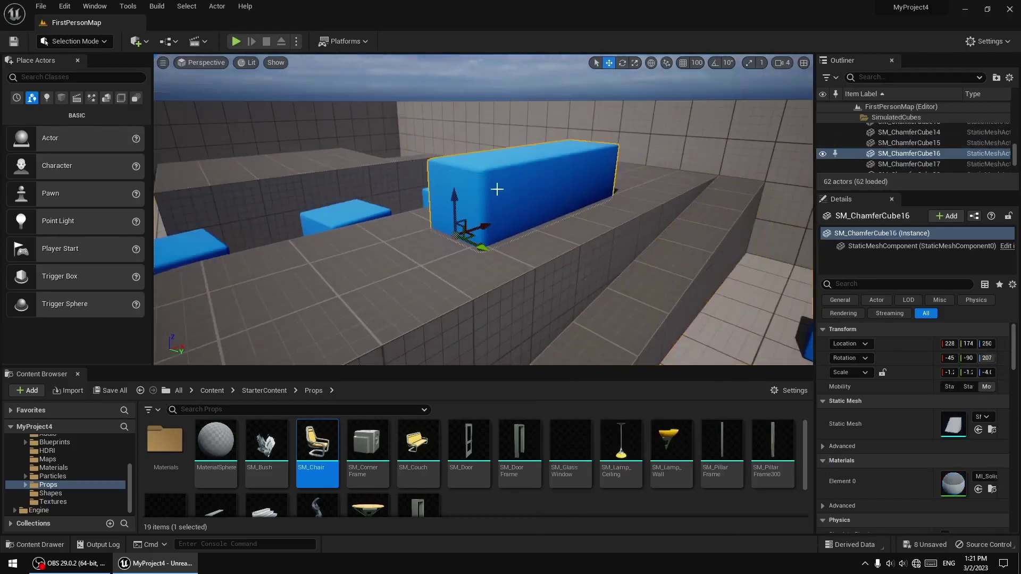
Try rotating the stretched block around its corner pivot with the Rotate tool, and undo the rotation
left_click(622, 63)
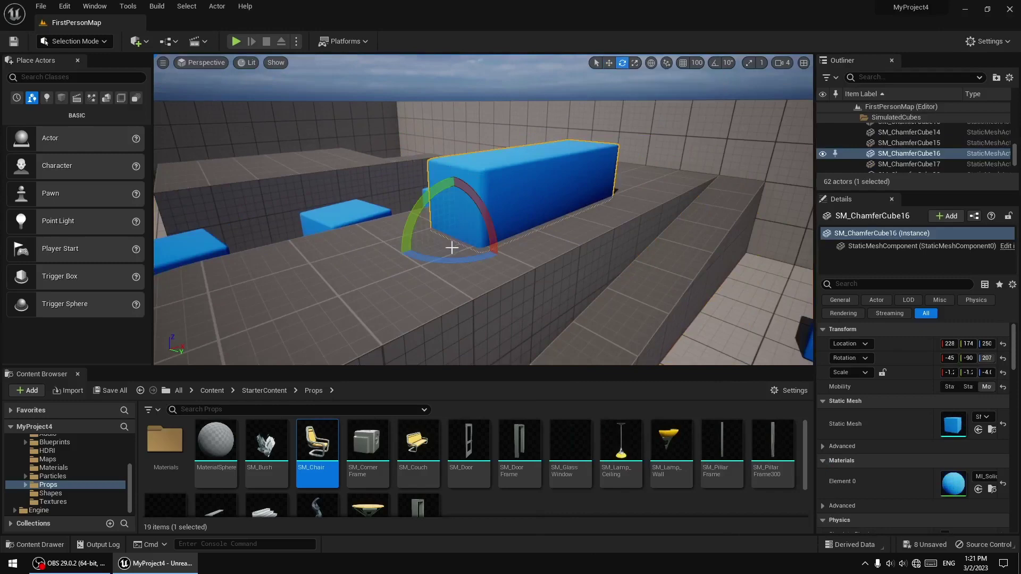
left_click_drag(443, 263, 513, 230)
left_click_drag(416, 204, 516, 231)
key("ctrl+z")
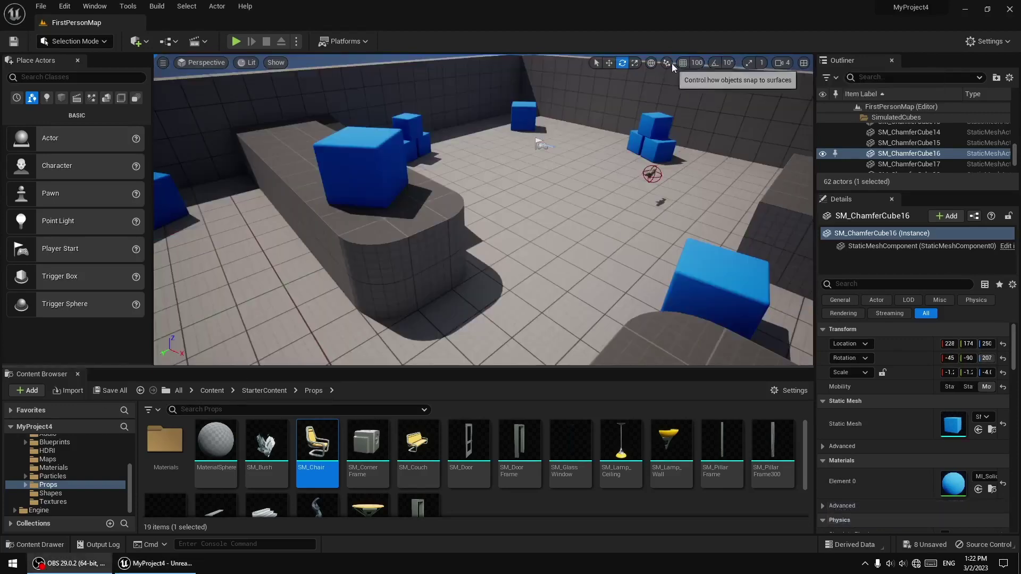
Select the top cube of the three-cube stack and move it off the stack toward the raised platform
right_click_drag(623, 219, 612, 104)
mouse_move(664, 173)
right_mouse_down()
mouse_move(590, 194)
mouse_move(664, 173)
right_mouse_up()
left_click(600, 146)
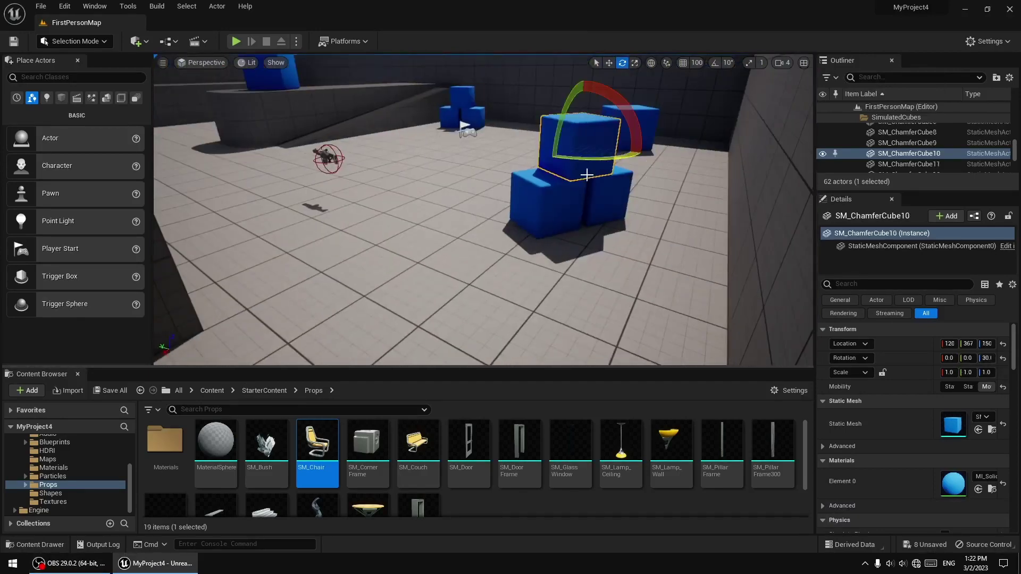
key("w")
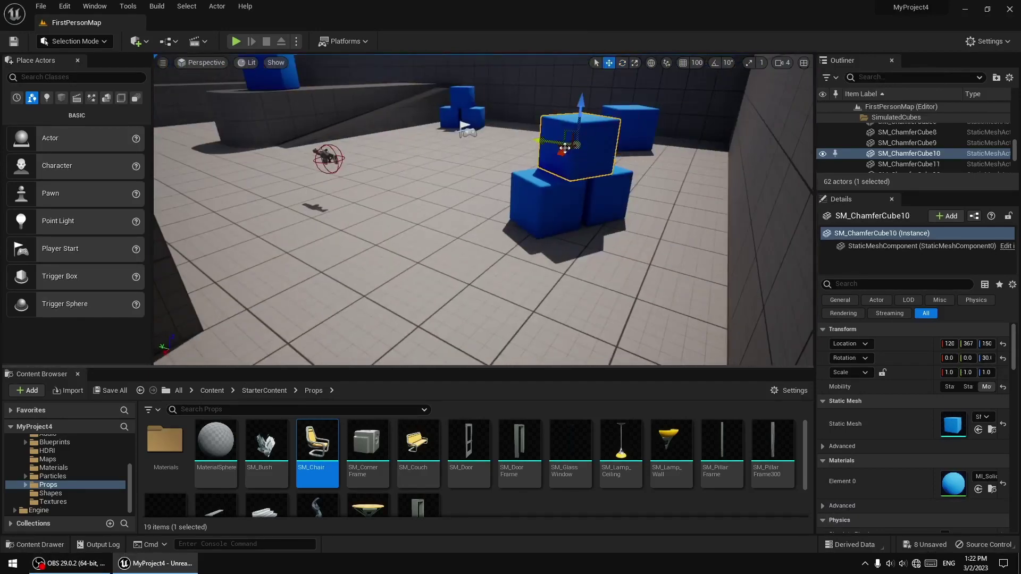
left_click_drag(562, 147, 400, 170)
left_click_drag(439, 207, 226, 214)
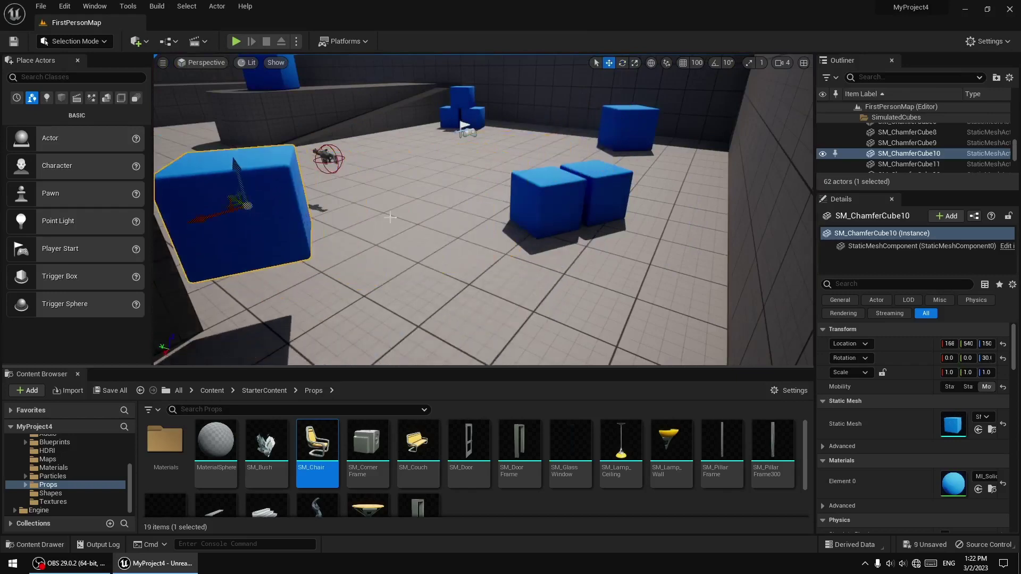
Enable Surface Snapping with Rotate to Surface Normal and a 0.0 surface offset, and snap the cube onto the low platform
right_click_drag(226, 214, 114, 215)
right_click_drag(334, 321, 290, 321)
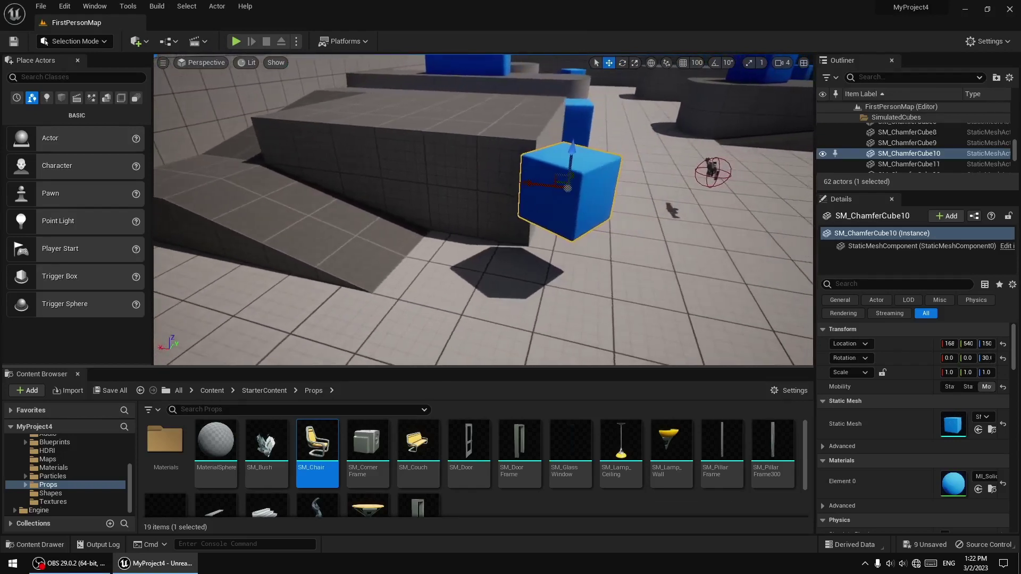
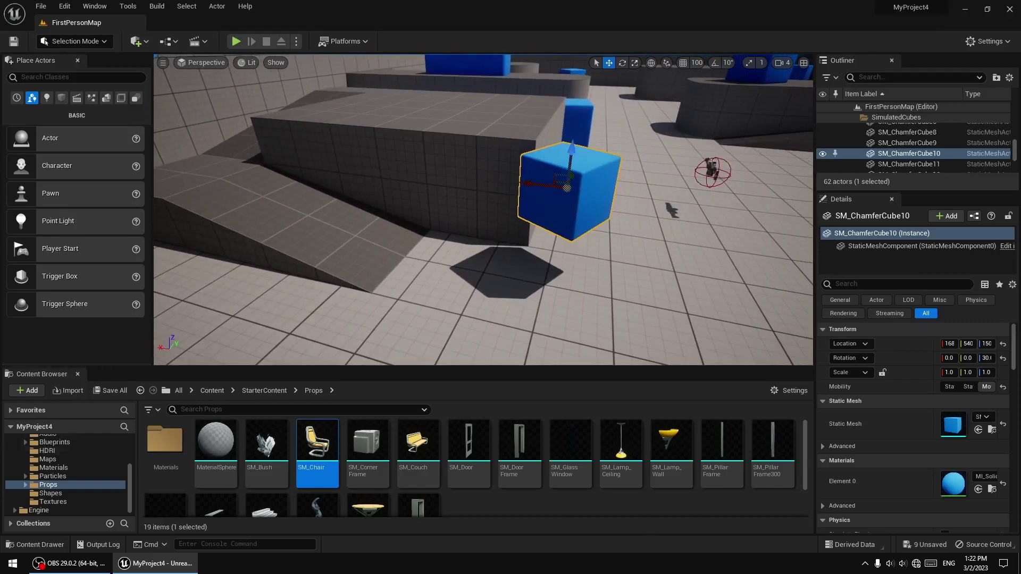
mouse_move(668, 137)
right_mouse_down()
mouse_move(683, 137)
mouse_move(653, 127)
right_mouse_up()
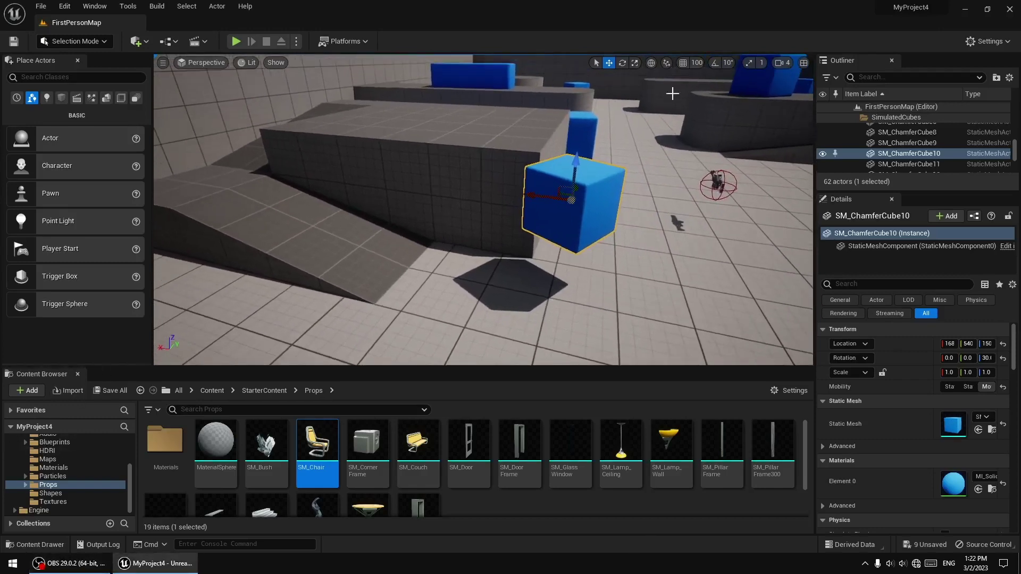
left_click(666, 64)
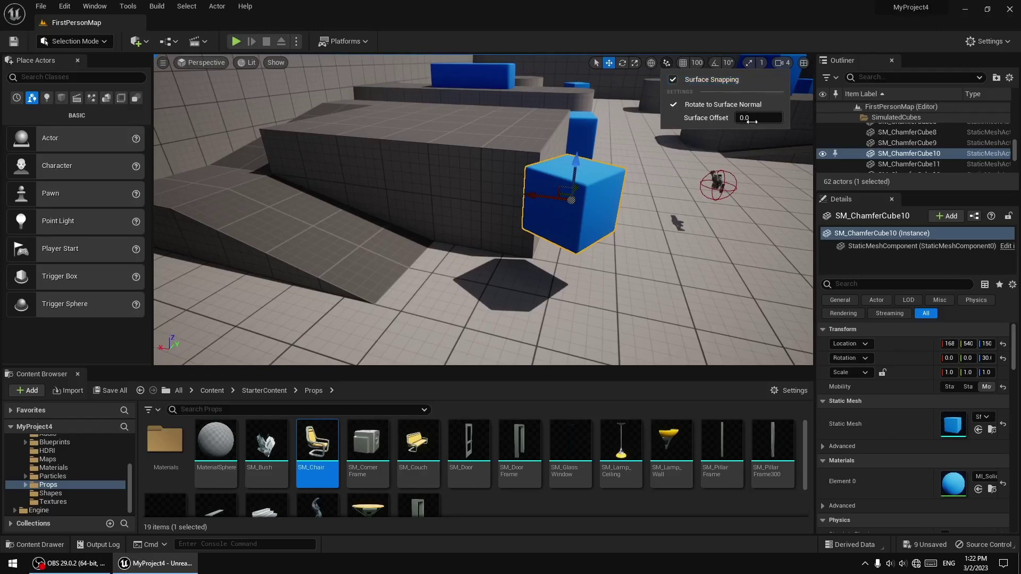
left_click(571, 200)
left_click_drag(571, 199, 511, 305)
mouse_move(521, 243)
right_mouse_down()
mouse_move(522, 287)
mouse_move(563, 266)
mouse_move(521, 243)
right_mouse_up()
left_click_drag(641, 246, 485, 260)
right_click_drag(484, 260, 526, 257)
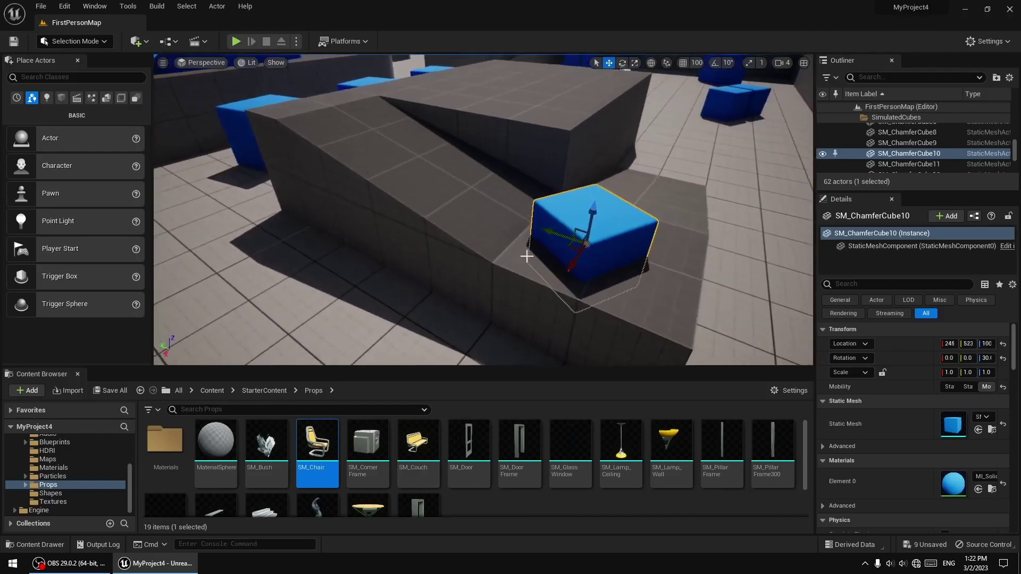
Drag the cube with surface snapping across the ramp area and attach it to the vertical side wall
left_click_drag(588, 243, 399, 142)
right_click_drag(399, 143, 328, 216)
left_click_drag(262, 225, 735, 115)
right_click_drag(706, 226, 741, 195)
right_click_drag(709, 117, 647, 98)
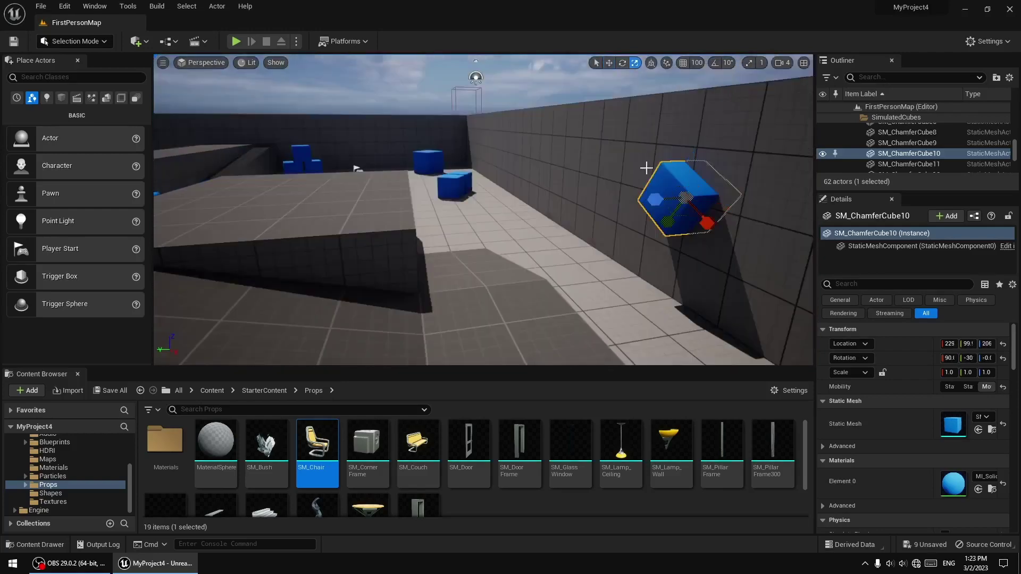
Stretch the cube along its Z axis to a scale of about 4.6 and surface-snap it onto the floor beside the ramp
left_click_drag(653, 199, 692, 152)
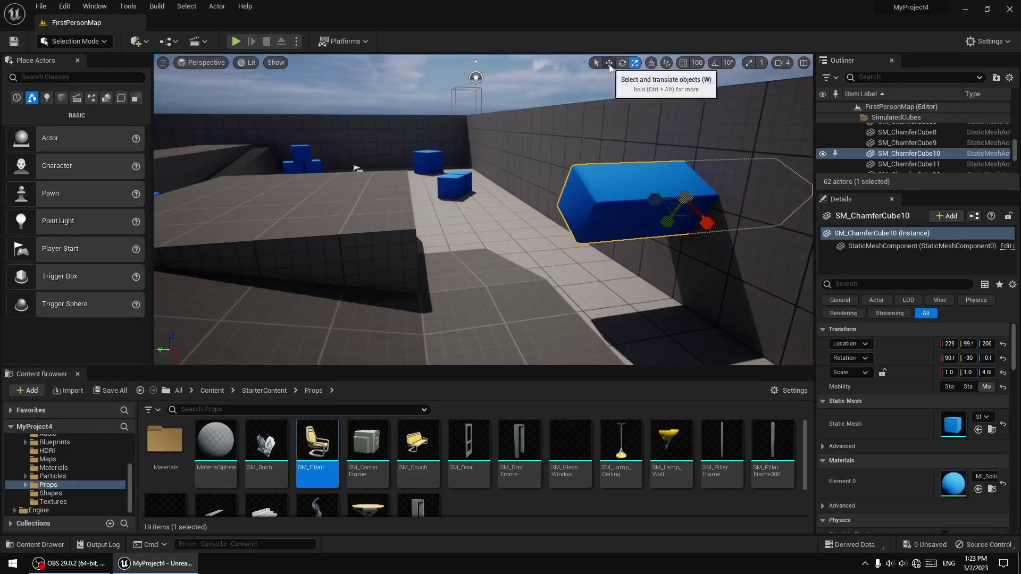
left_click(610, 63)
left_click_drag(683, 197, 534, 215)
mouse_move(537, 229)
right_mouse_down()
mouse_move(409, 250)
mouse_move(536, 229)
right_mouse_up()
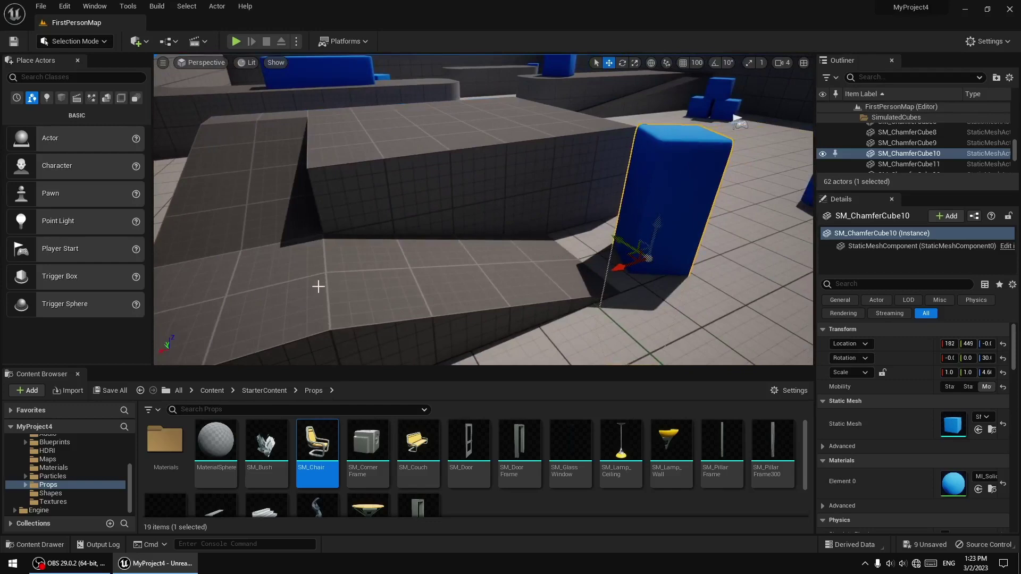
Surface-snap the tall block from the floor onto the sloped part of the ramp
mouse_move(587, 323)
right_mouse_down()
mouse_move(577, 266)
mouse_move(521, 239)
mouse_move(516, 250)
mouse_move(587, 323)
right_mouse_up()
right_click_drag(581, 260, 602, 255)
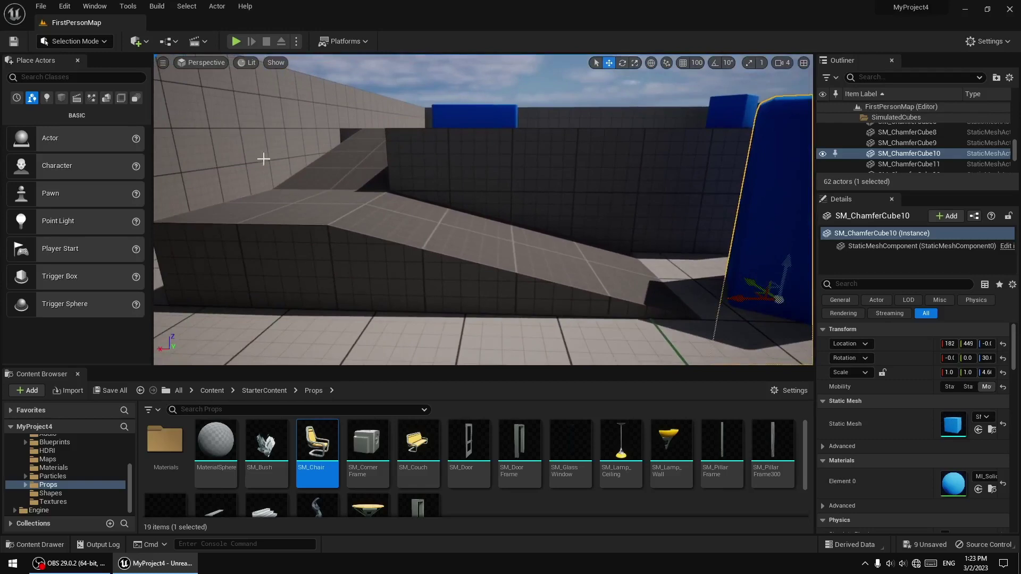
right_click_drag(458, 211, 458, 211)
right_click_drag(665, 270, 646, 226)
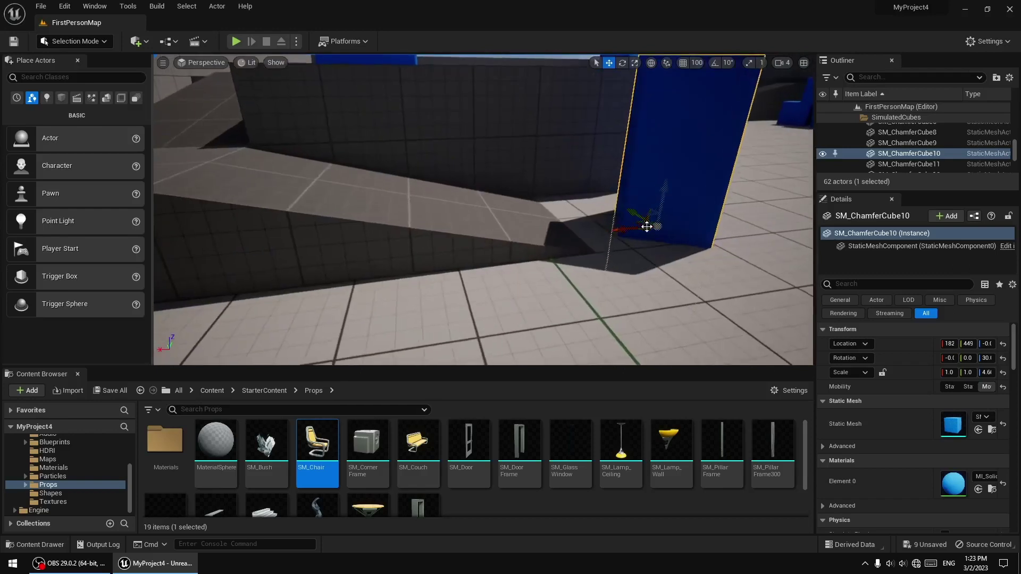
left_click_drag(646, 227, 352, 192)
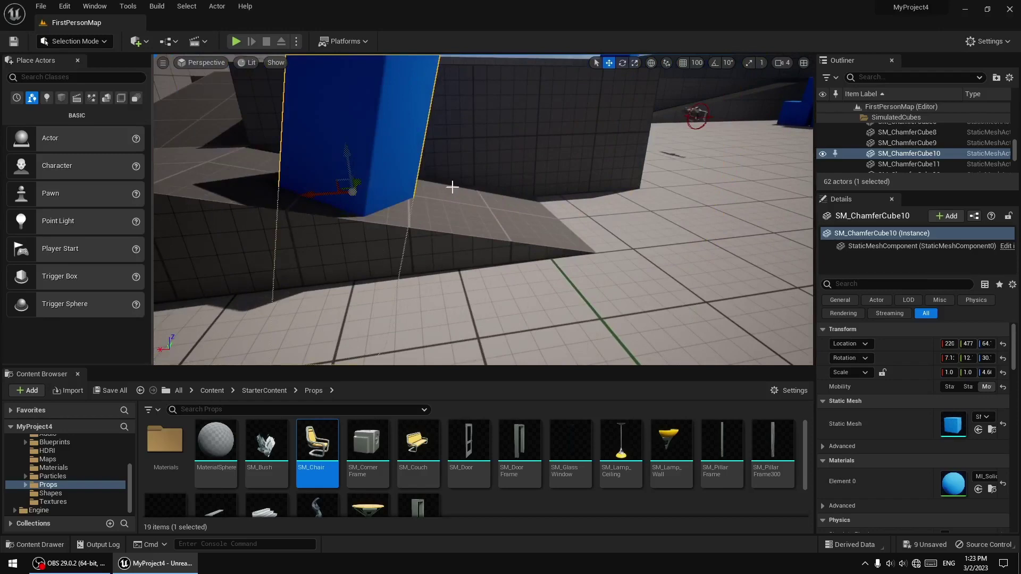
Slide the tall block a short way down the ramp slope and examine how its base meets the surface
right_click_drag(453, 188, 371, 162)
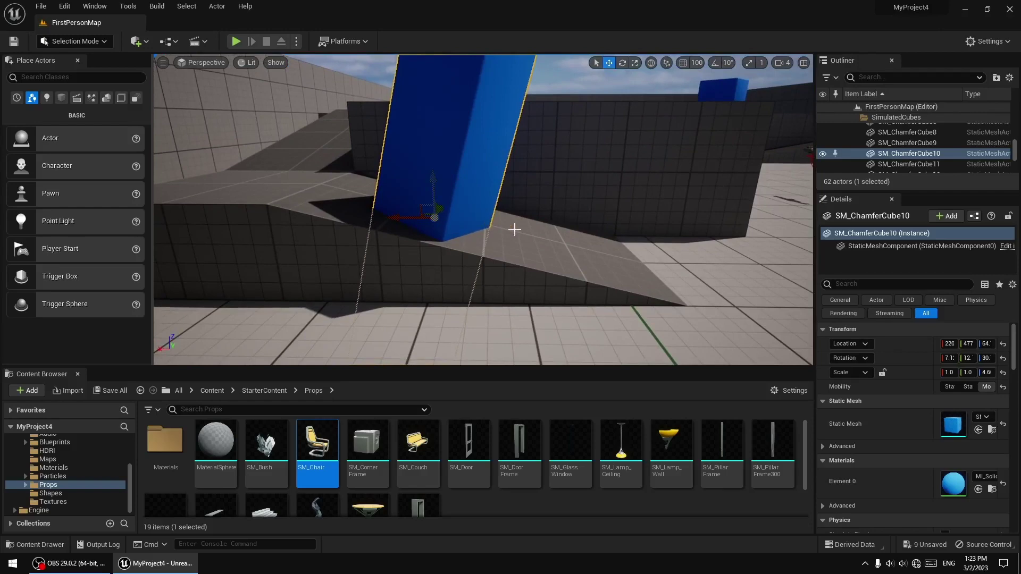
right_click_drag(514, 229, 471, 219)
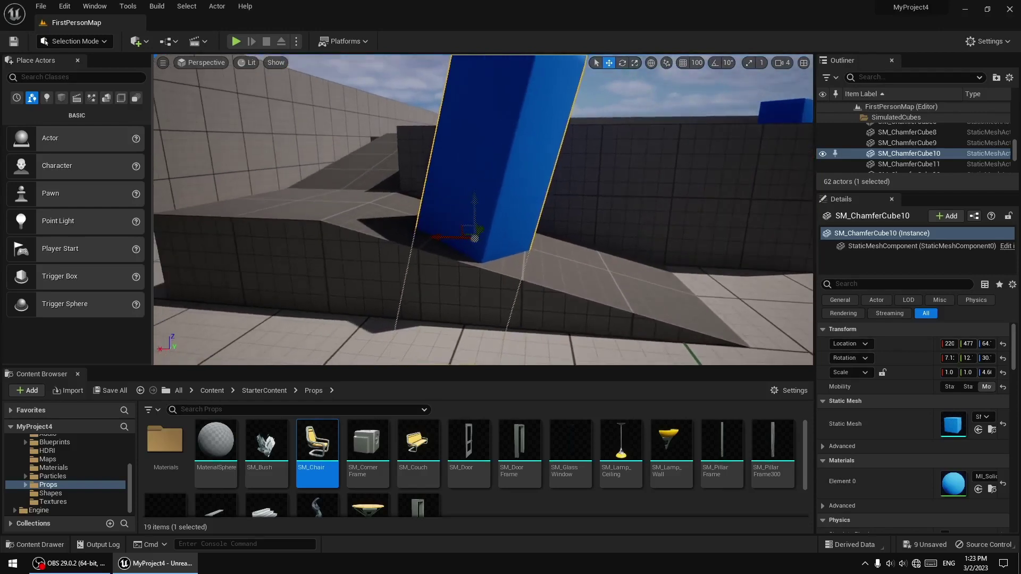
right_click_drag(556, 246, 549, 268)
right_click_drag(608, 147, 591, 210)
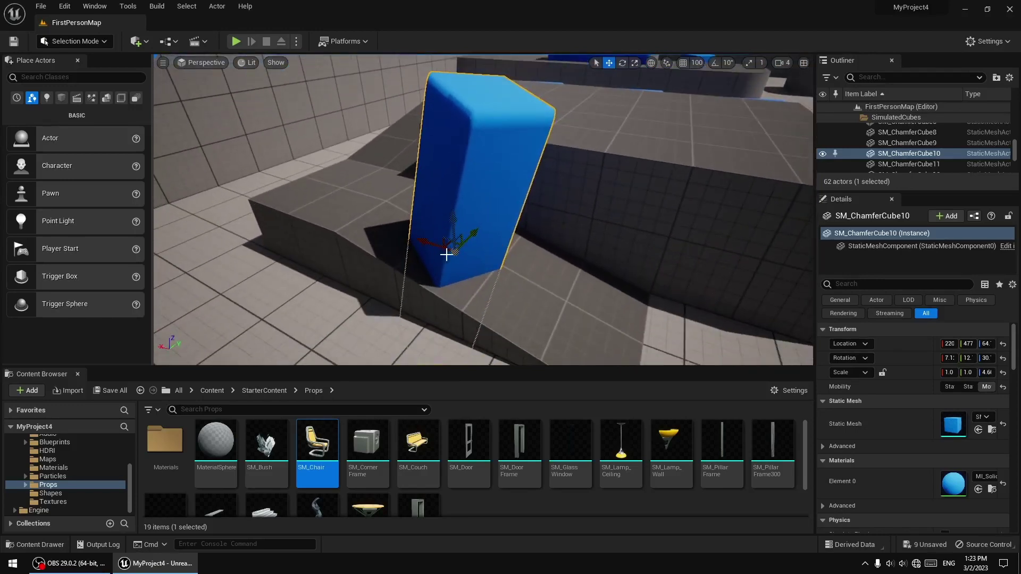
left_click_drag(452, 253, 481, 266)
key("a")
right_click_drag(477, 256, 627, 271)
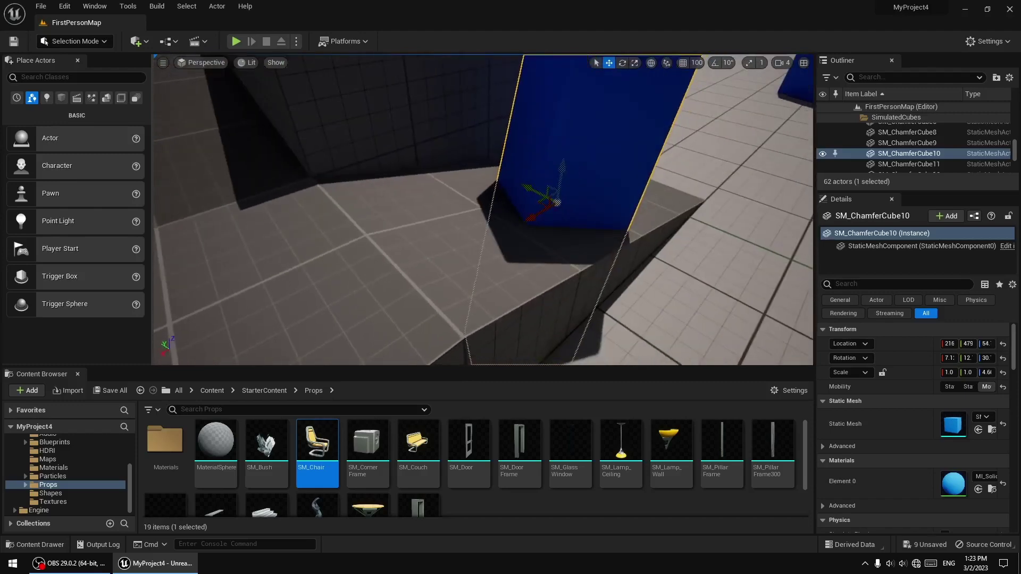
right_click_drag(509, 240, 456, 243)
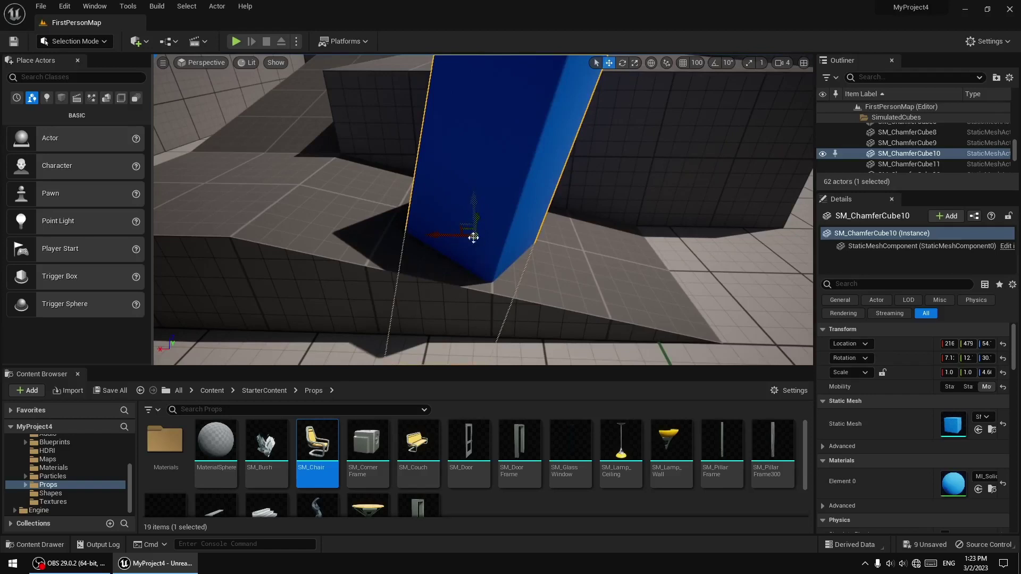
right_click_drag(590, 253, 675, 229)
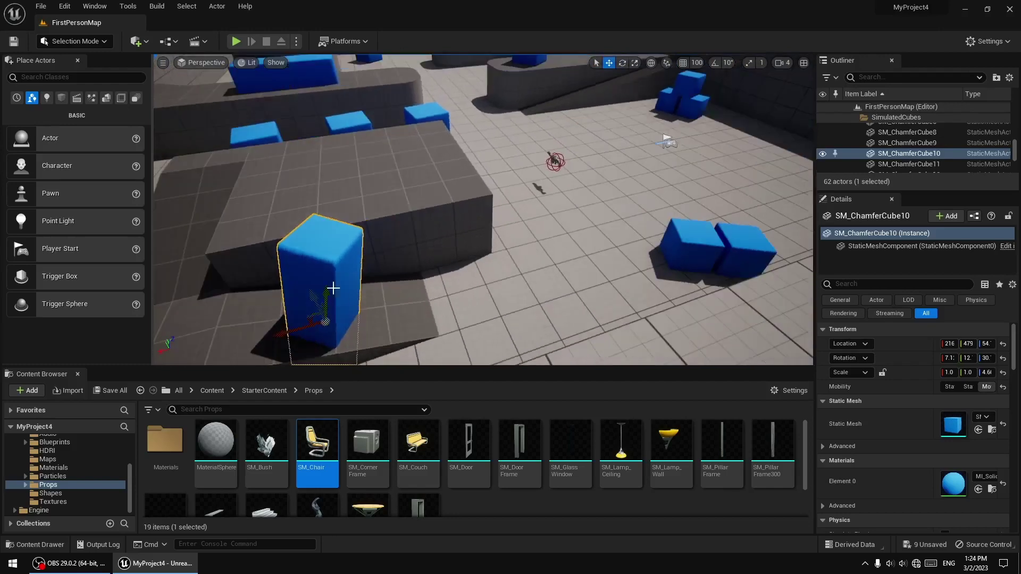
Delete the tall block and surface-snap the nearer of the two remaining floor cubes onto the floor beside the ramp's lower end
key("Delete")
left_click(693, 250)
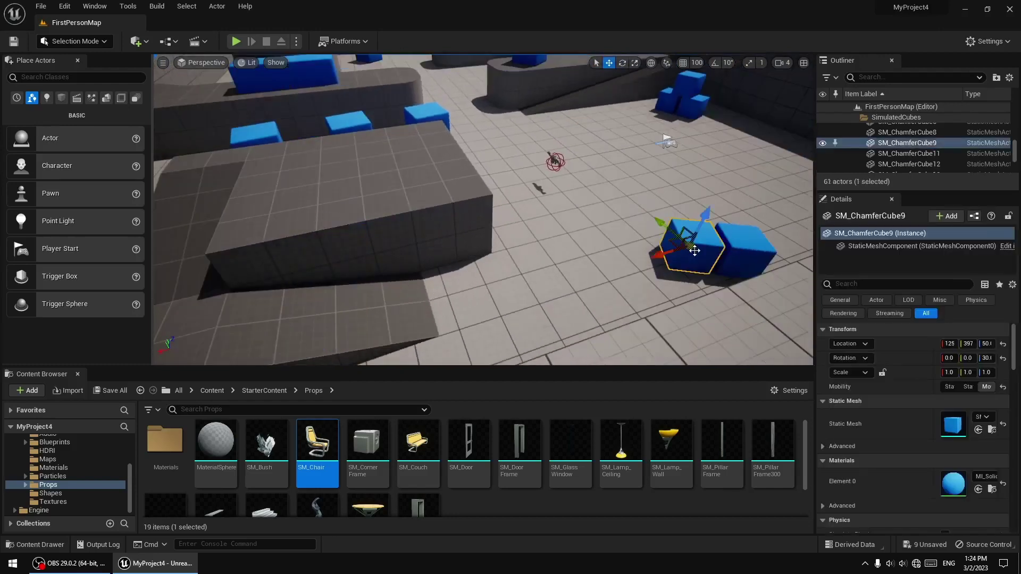
left_click_drag(672, 240, 447, 270)
right_click_drag(505, 260, 468, 250)
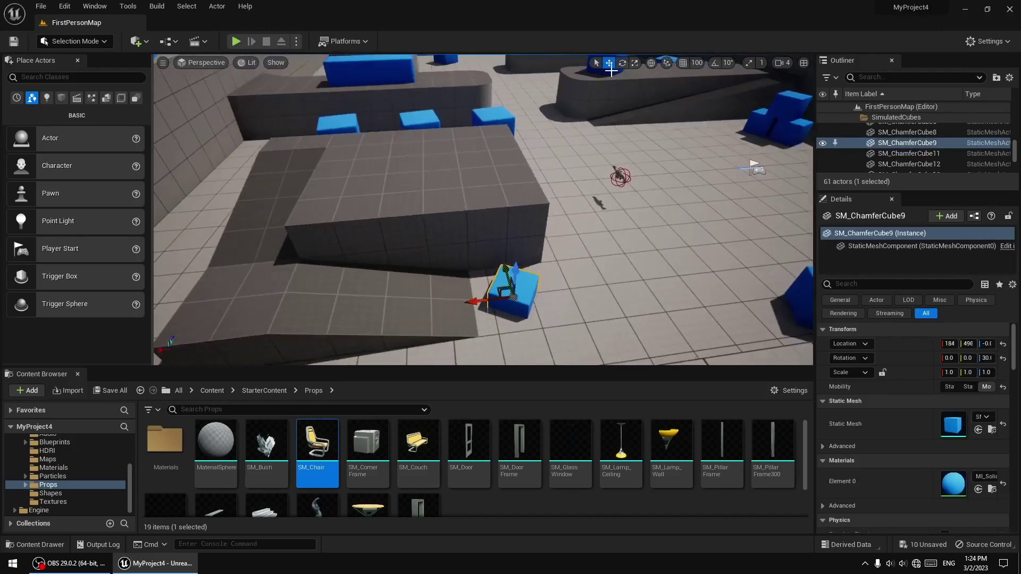
Rotate the snapped cube about its vertical axis to about 2.8° using the Rotate tool
left_click(622, 63)
mouse_move(470, 333)
left_mouse_down()
mouse_move(436, 315)
mouse_move(453, 341)
left_mouse_up()
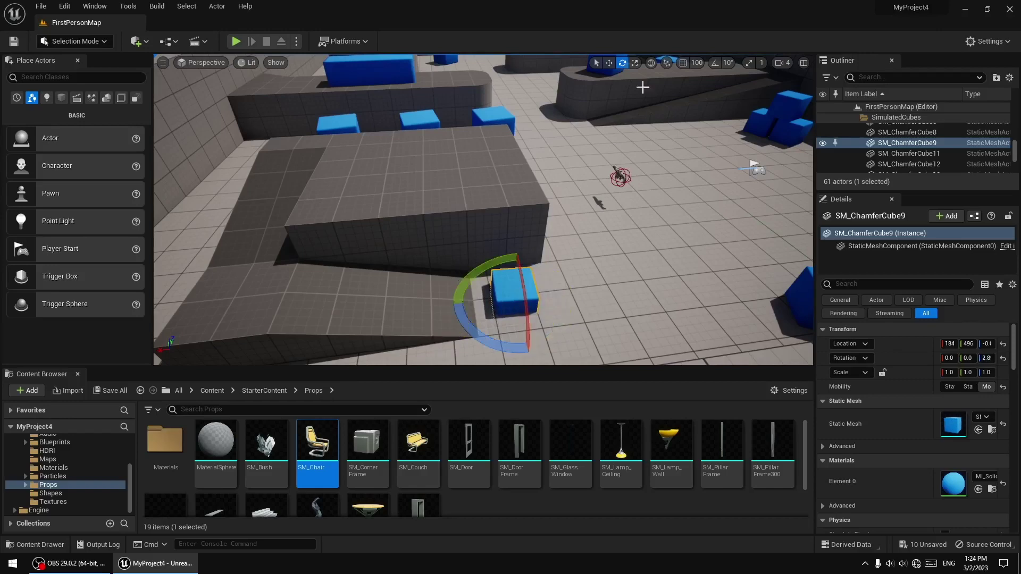
Stretch the cube vertically to a scale of about 4.6 and rotate it onto its side beside the ramp
left_click(609, 63)
left_click(636, 63)
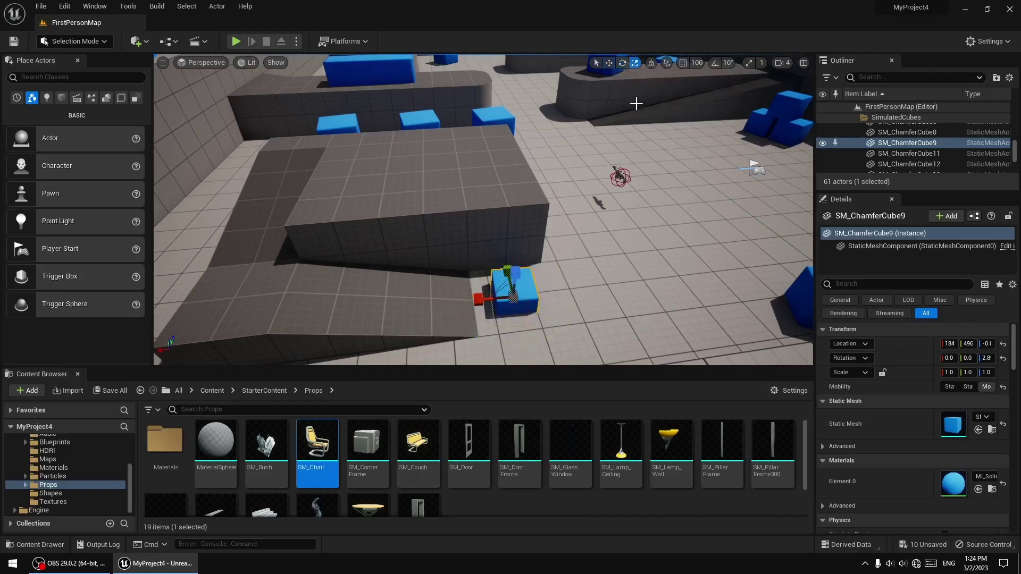
left_click_drag(515, 274, 515, 228)
left_click(622, 63)
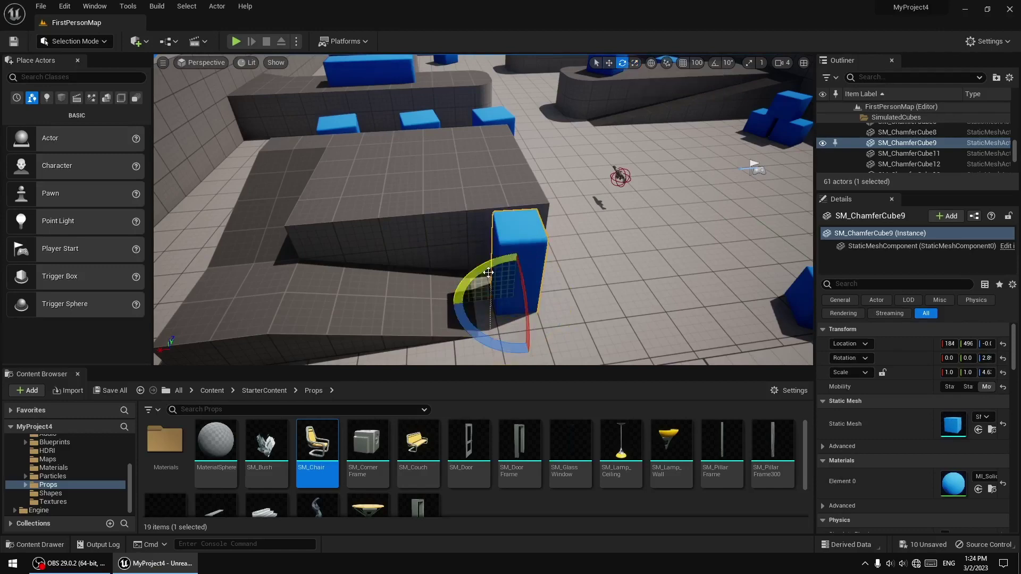
left_click_drag(462, 297, 513, 333)
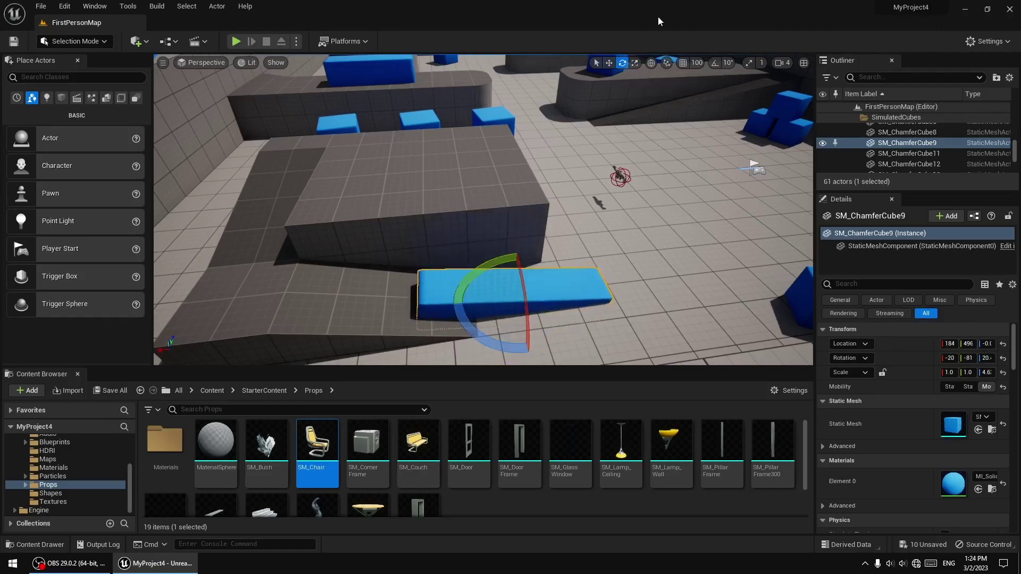
Surface-snap the tipped block onto the floor just beyond the ramp's lower end
left_click(667, 63)
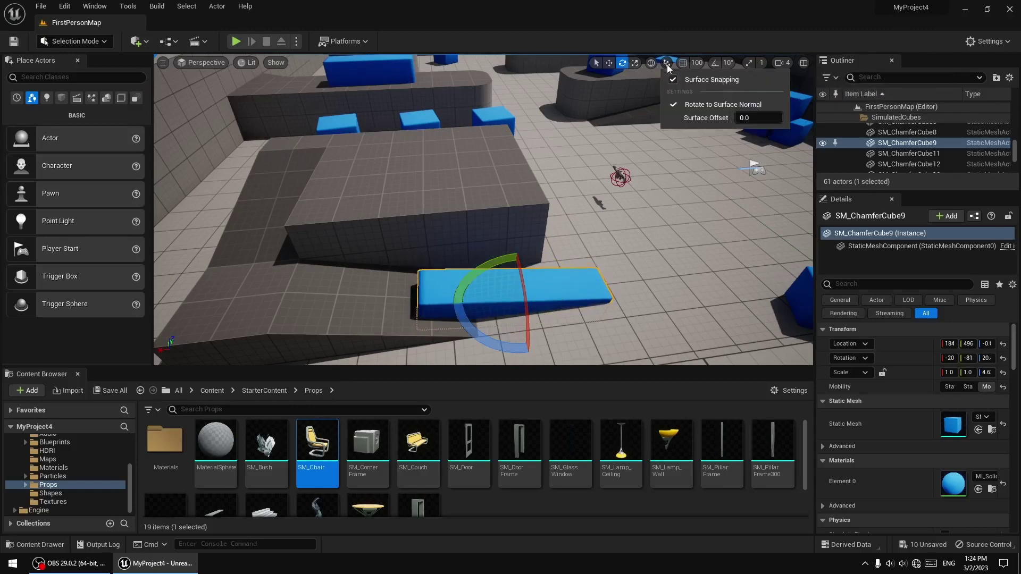
left_click(610, 63)
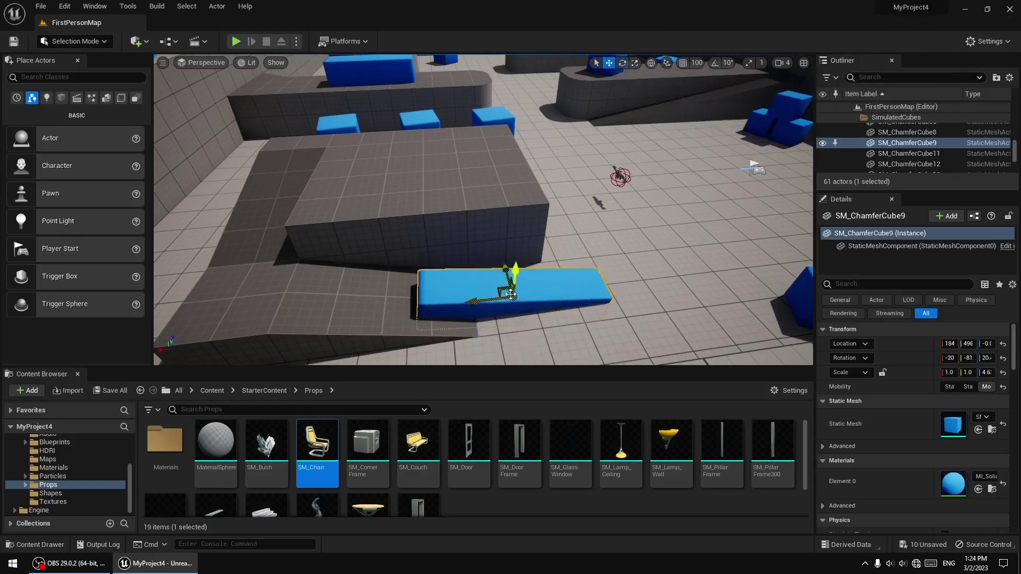
left_click_drag(512, 298, 450, 300)
left_click_drag(400, 300, 555, 300)
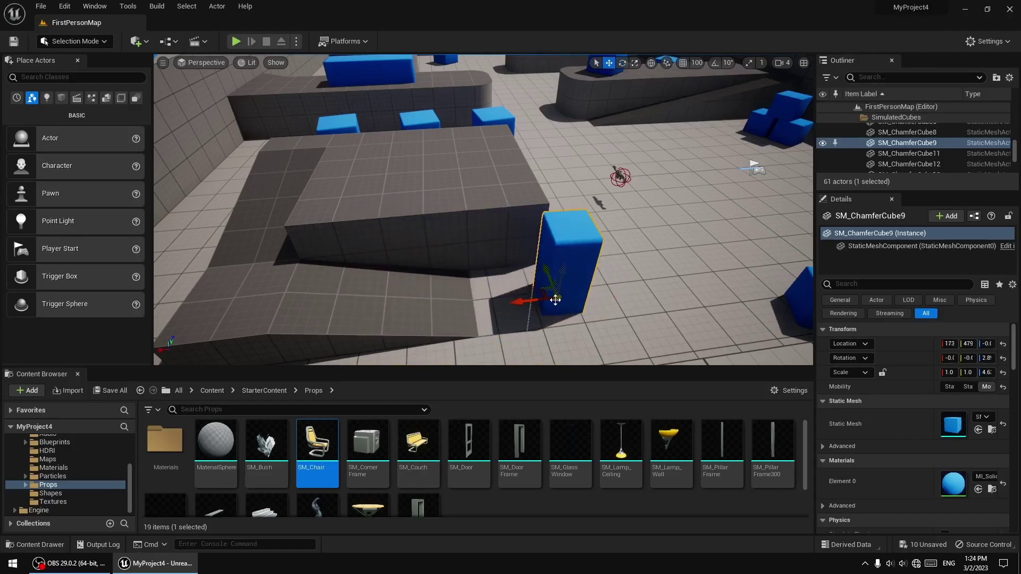
Tilt the upright block about 48° toward the ramp with the Rotate tool
right_click_drag(591, 265, 604, 274)
left_click(622, 64)
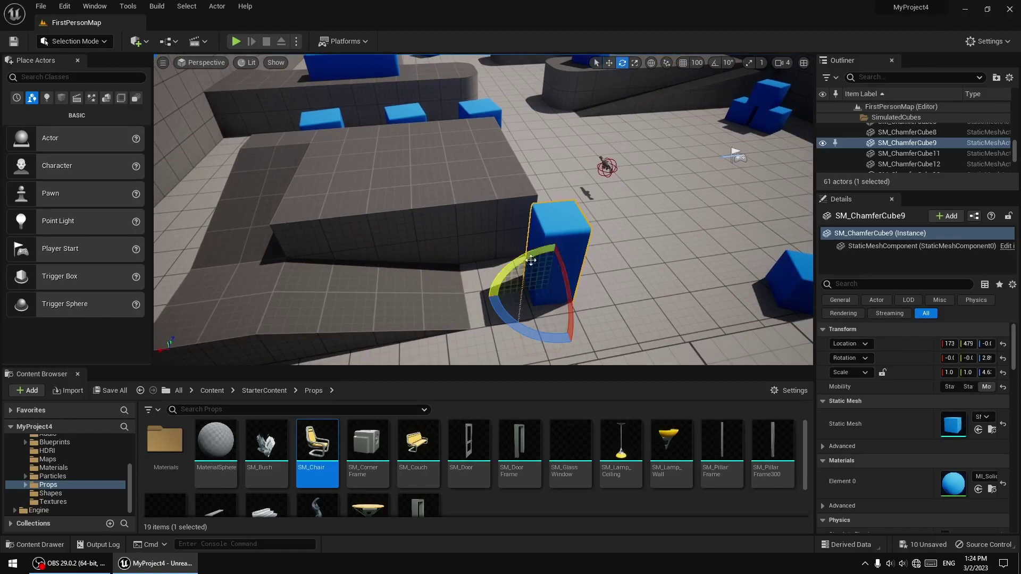
left_click_drag(530, 260, 497, 319)
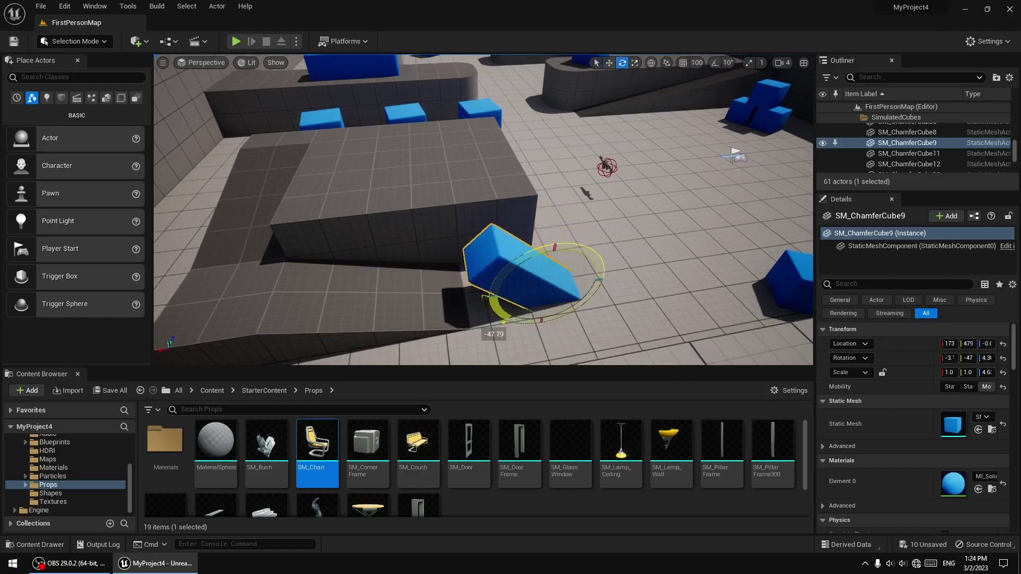
Move the tilted block along the world axes away from the ramp and slightly upward, and undo the last move
left_click(608, 63)
key("f")
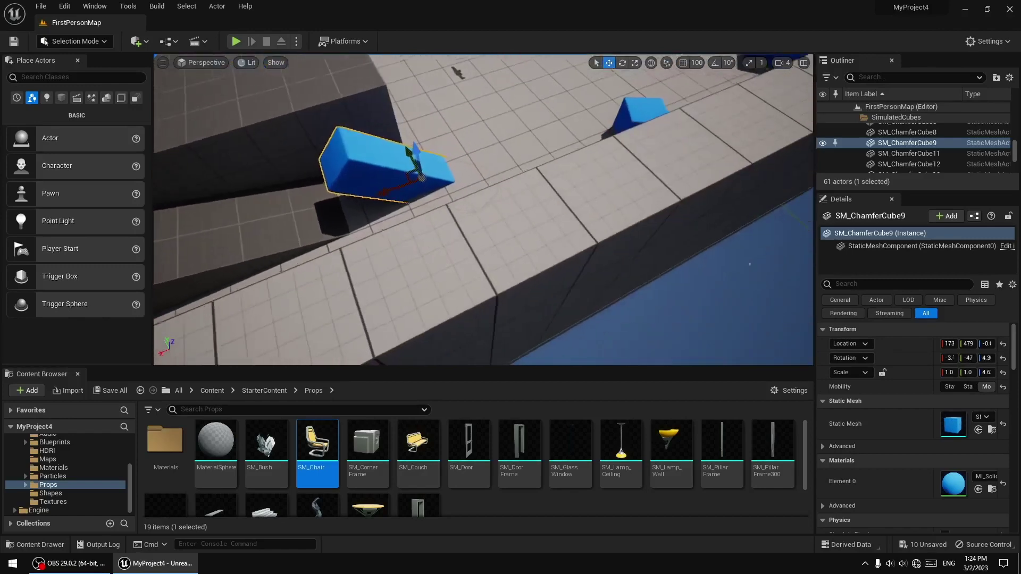
right_click_drag(636, 226, 637, 227)
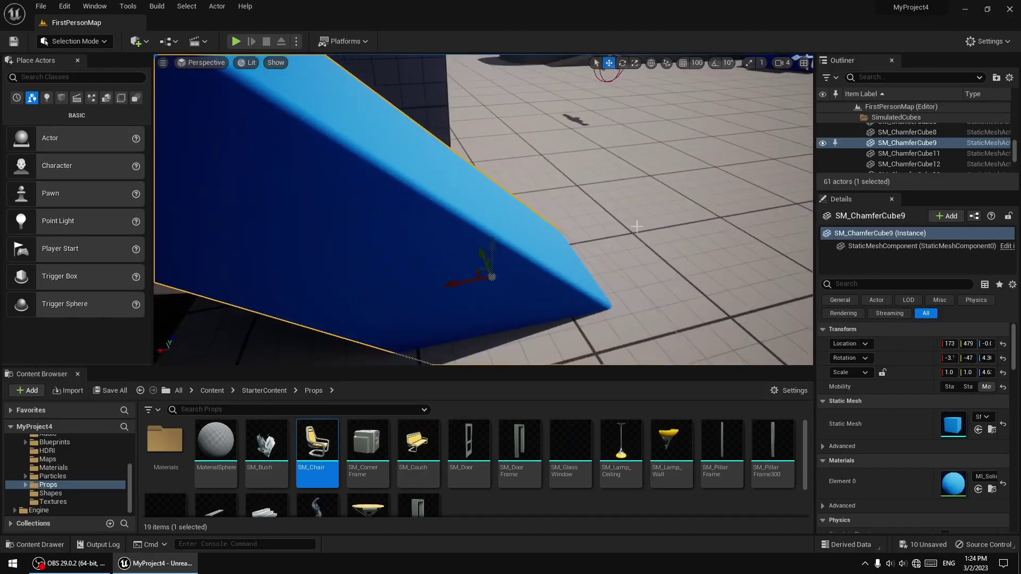
mouse_move(456, 307)
right_mouse_down()
mouse_move(452, 285)
mouse_move(456, 308)
right_mouse_up()
key("s")
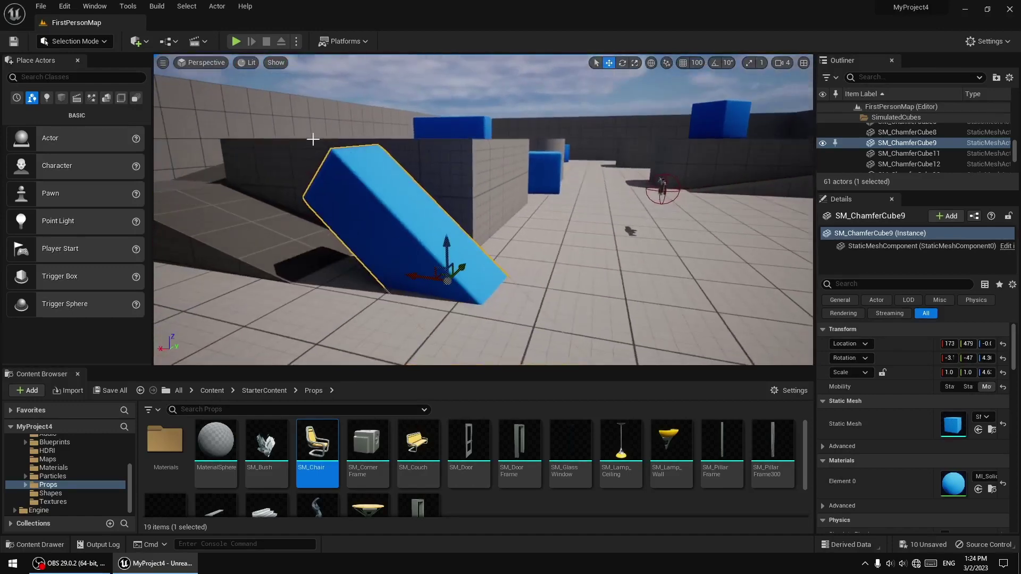
left_click_drag(419, 274, 556, 310)
right_click_drag(557, 310, 515, 310)
left_click_drag(720, 301, 726, 270)
right_click_drag(727, 270, 744, 277)
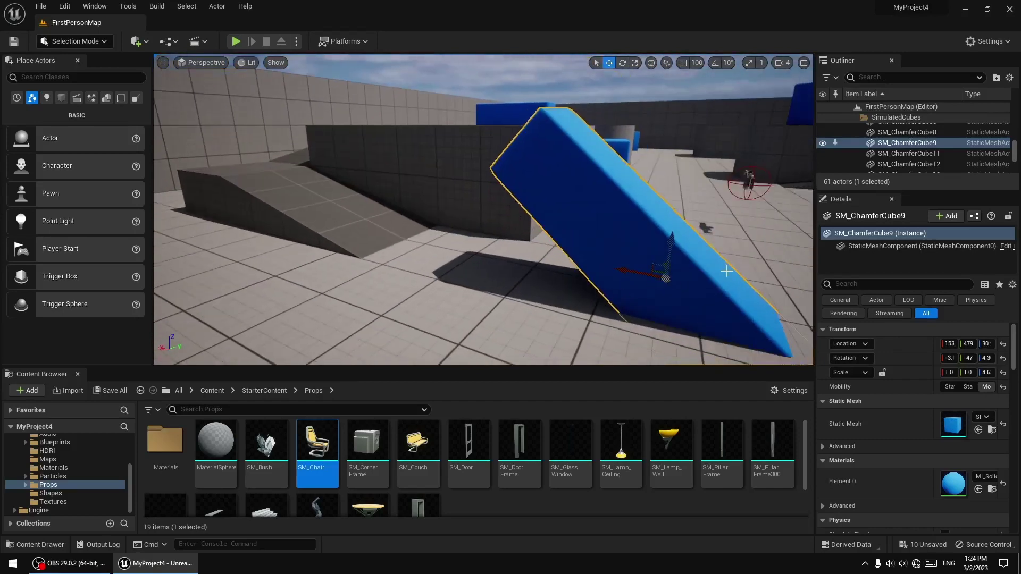
key("ctrl+z")
right_click_drag(680, 260, 666, 84)
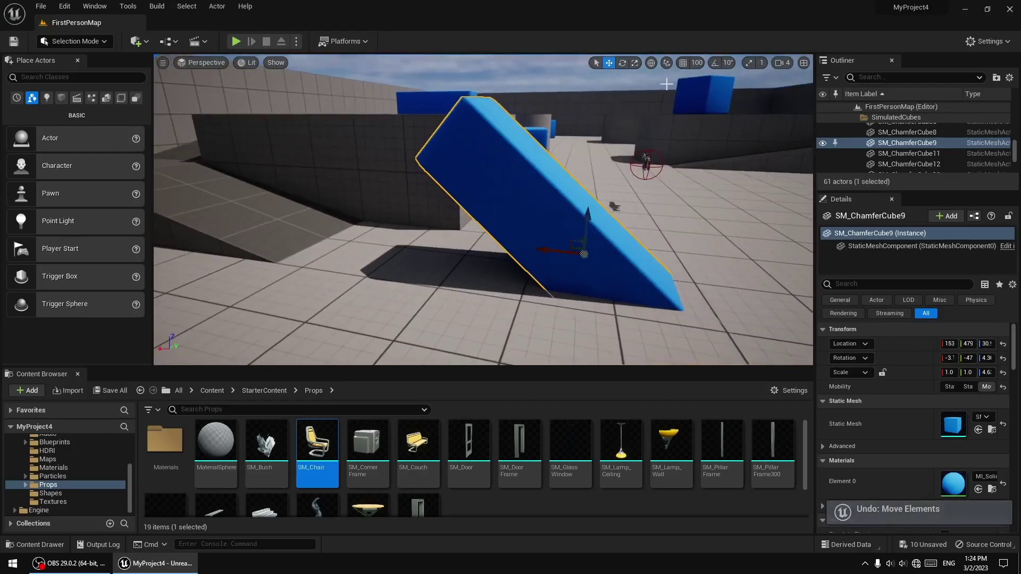
Switch the transform gizmo to local space and slide the tilted block along its own axes back toward the ramp
left_click(648, 64)
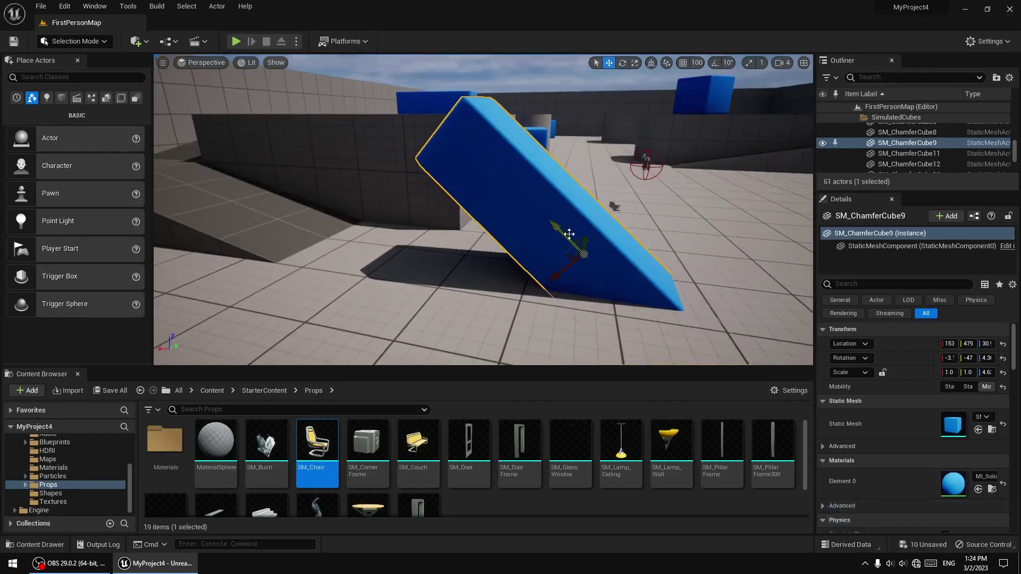
left_click_drag(564, 240, 410, 164)
key("f")
left_click_drag(523, 140, 477, 356)
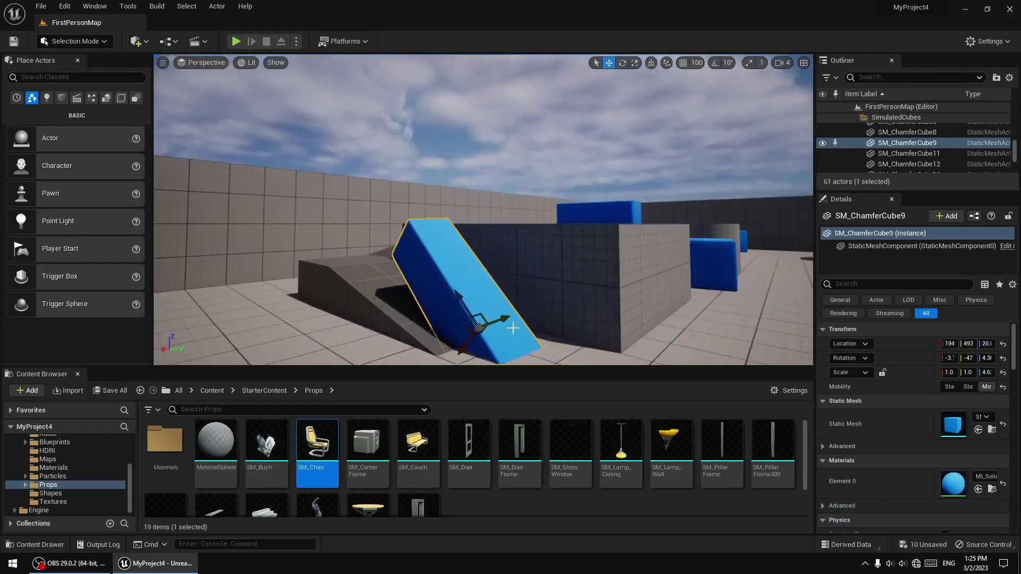
key("f")
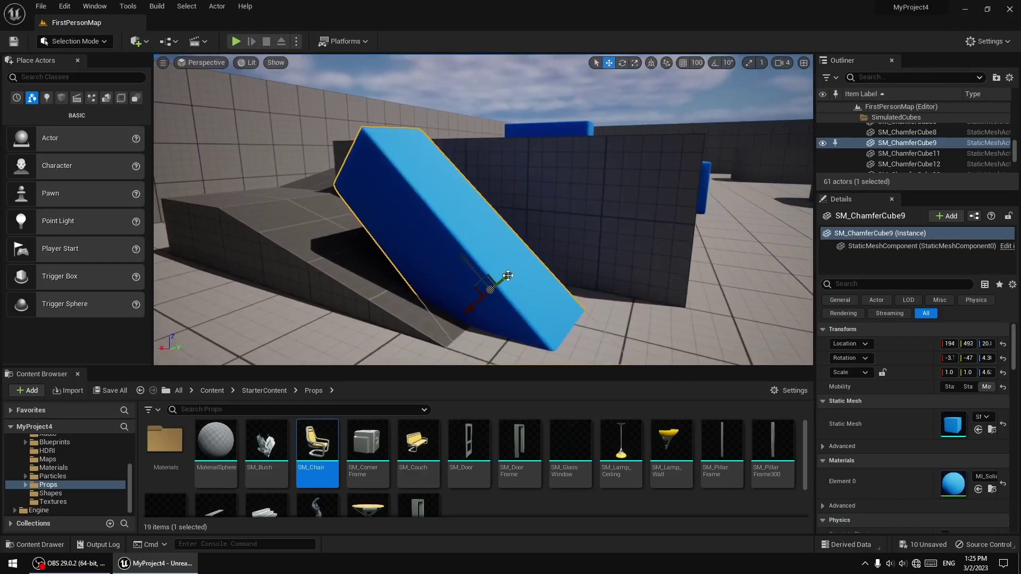
Surface-snap the tilted block onto the ramp's lower slope and rotate it about 88° so it lies along the slope
left_click(667, 62)
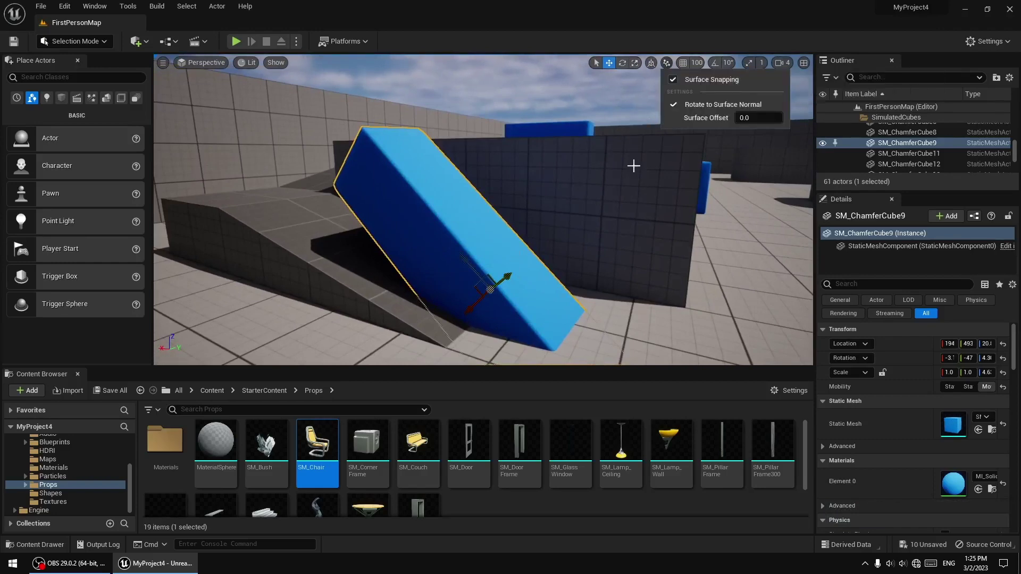
left_click_drag(488, 290, 456, 274)
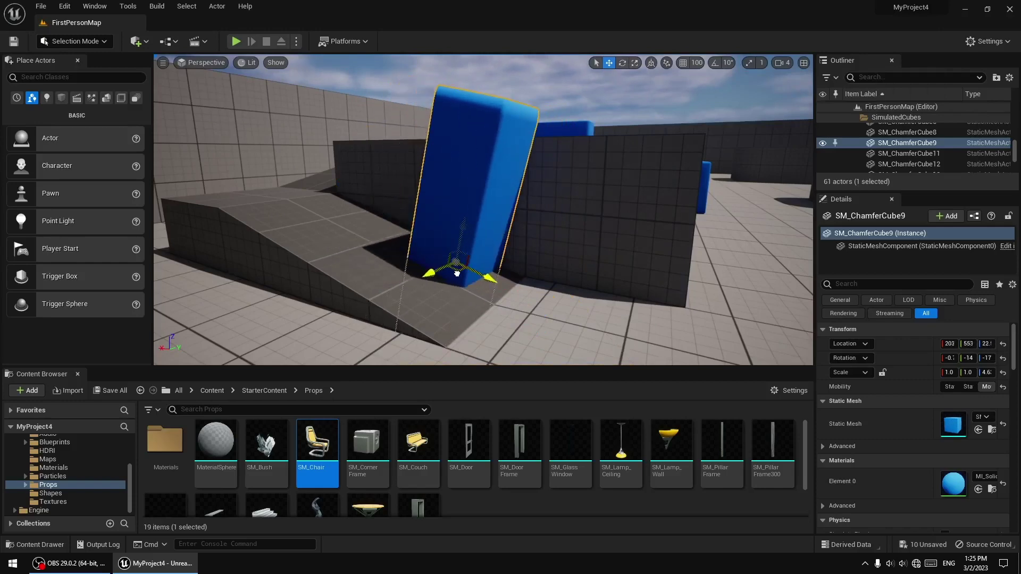
left_click(621, 64)
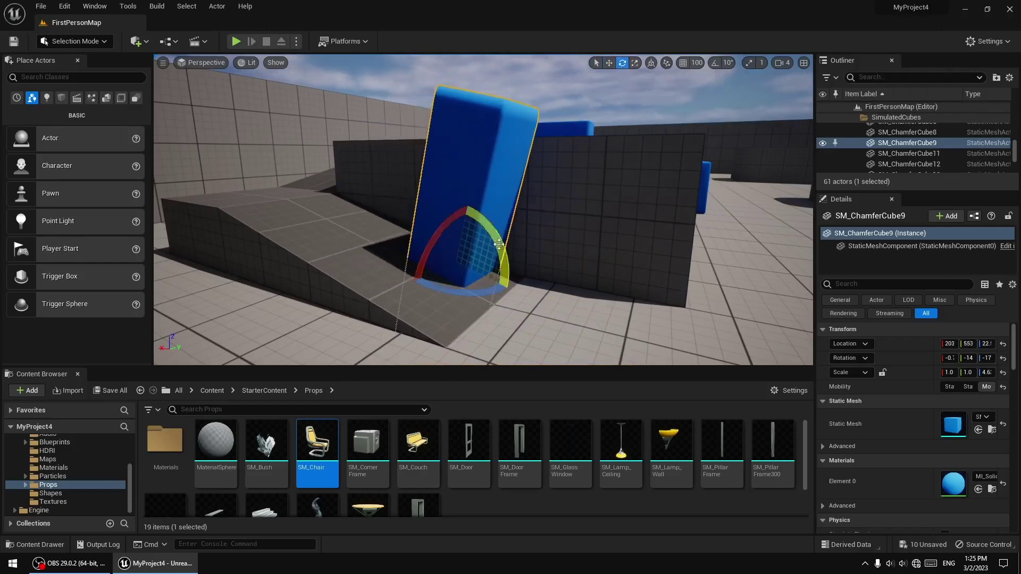
left_click_drag(499, 244, 472, 195)
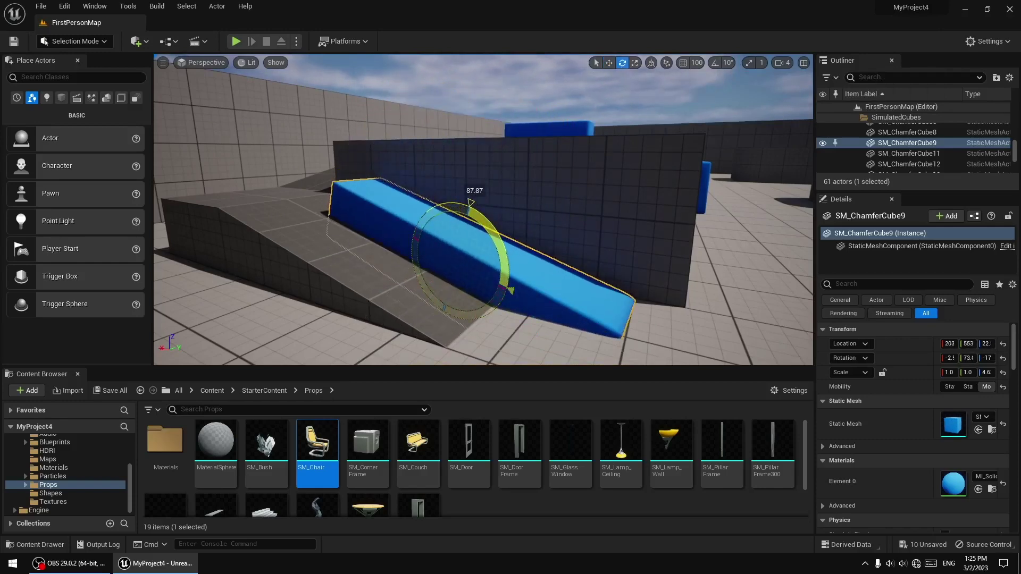
key("w")
mouse_move(613, 216)
right_mouse_down()
mouse_move(620, 197)
mouse_move(612, 216)
right_mouse_up()
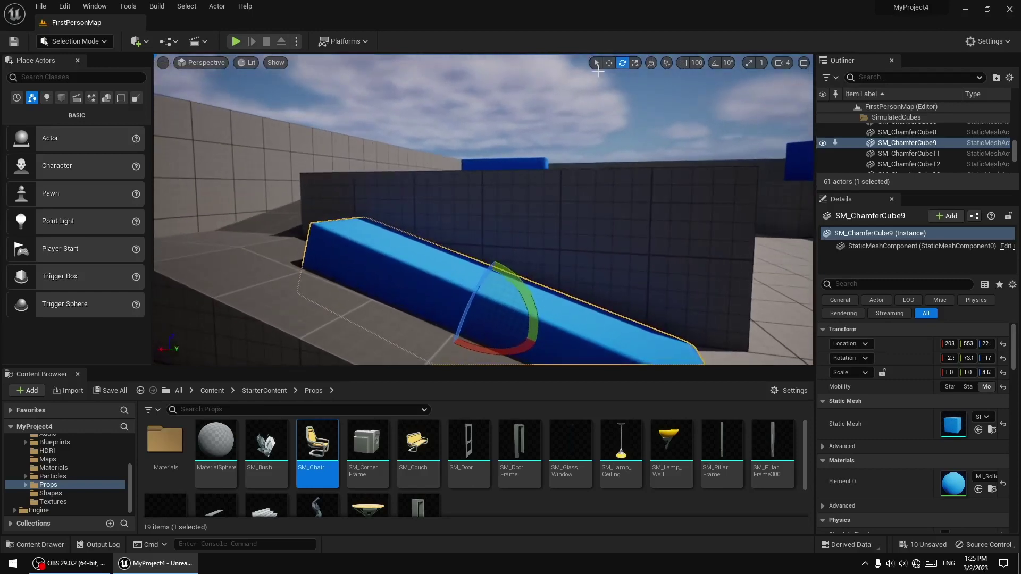
Move the lying block in world space up over the ramp and part of the way back along the X axis
left_click(609, 63)
right_click_drag(525, 249, 530, 282)
left_click_drag(440, 246, 226, 159)
right_click_drag(226, 159, 180, 147)
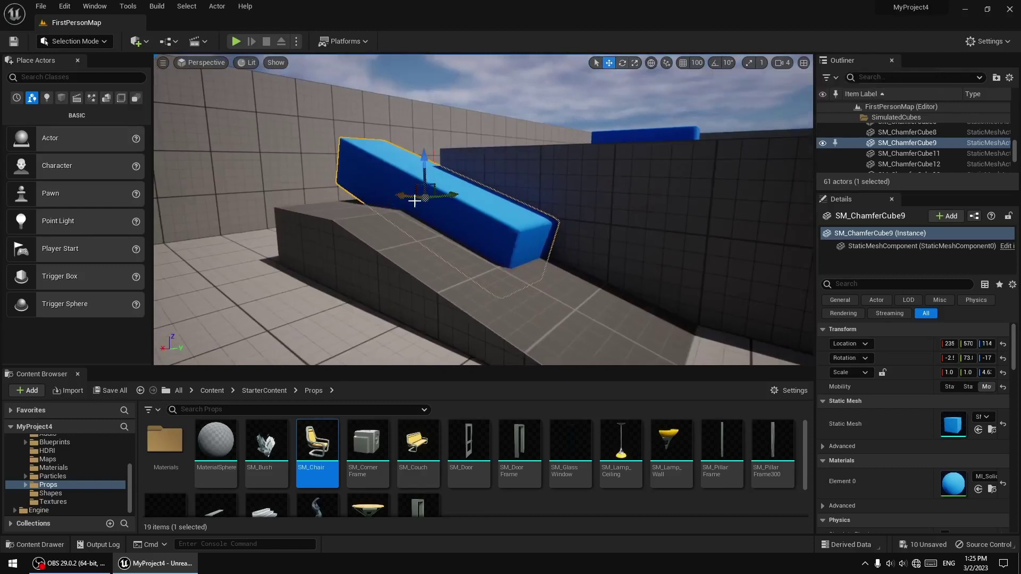
left_click_drag(399, 197, 479, 221)
right_click_drag(494, 214, 530, 224)
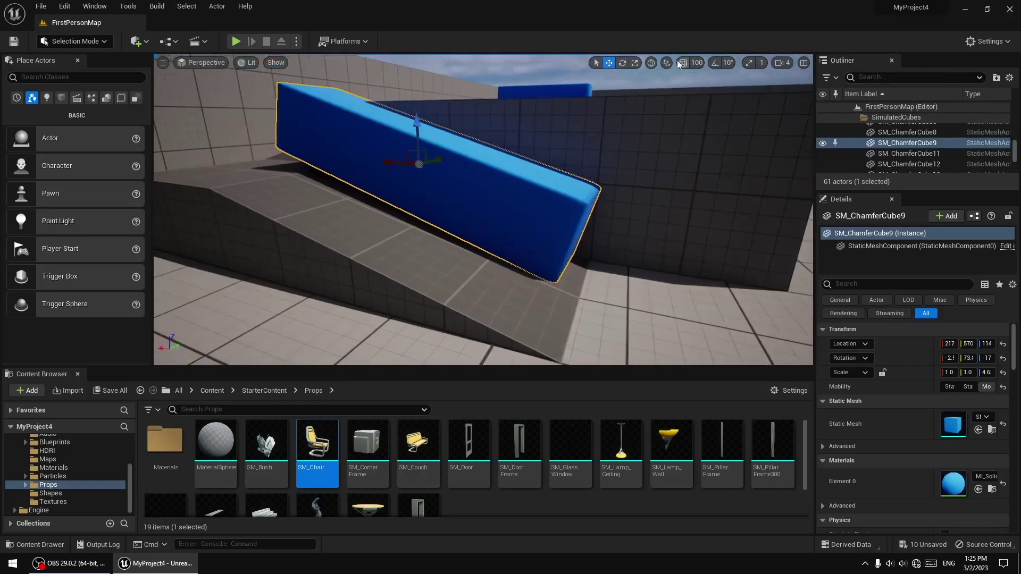
Surface-snap the lying block onto the ramp's lower slope and examine how its base meets the surface
left_click(666, 63)
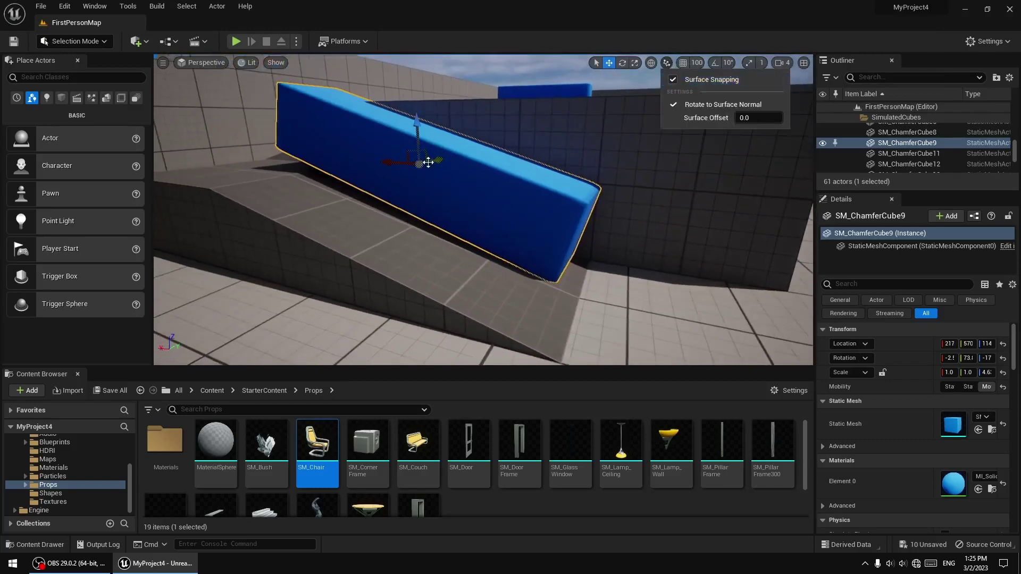
left_click_drag(428, 162, 458, 247)
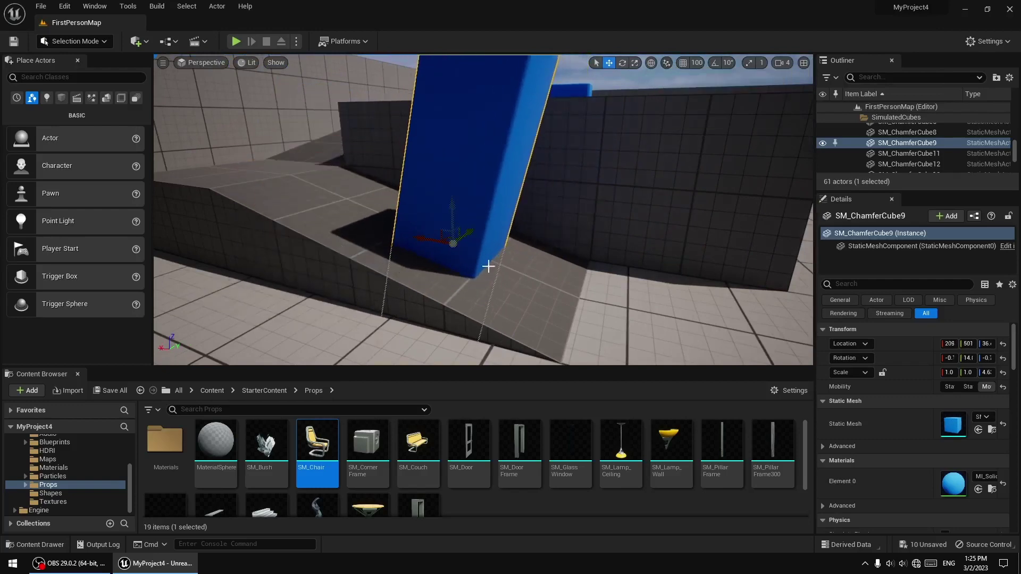
mouse_move(488, 267)
right_mouse_down()
mouse_move(479, 295)
mouse_move(488, 244)
mouse_move(499, 266)
mouse_move(499, 256)
right_mouse_up()
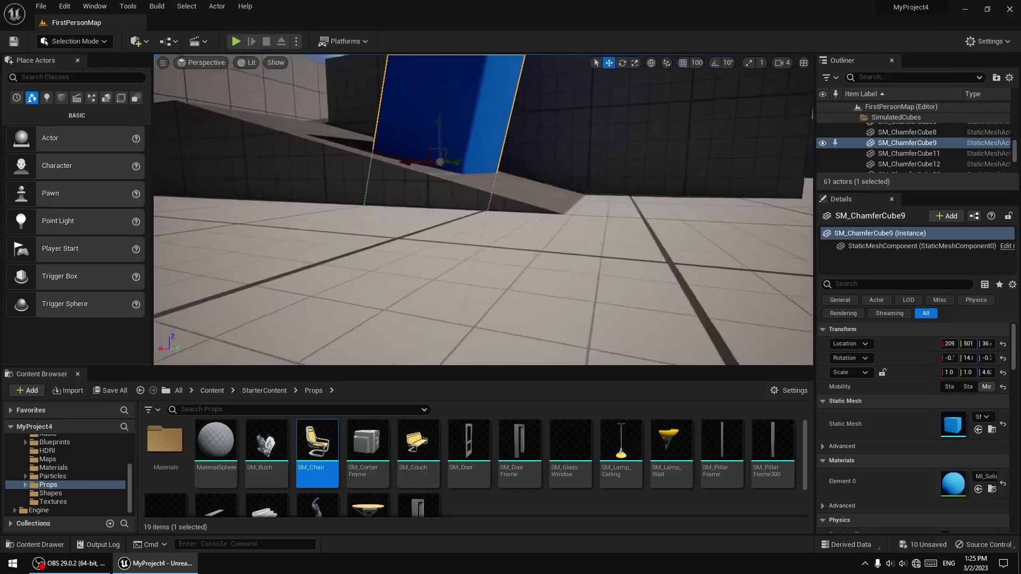
mouse_move(465, 268)
left_mouse_down("alt")
mouse_move(465, 229)
mouse_move(466, 268)
left_mouse_up("alt")
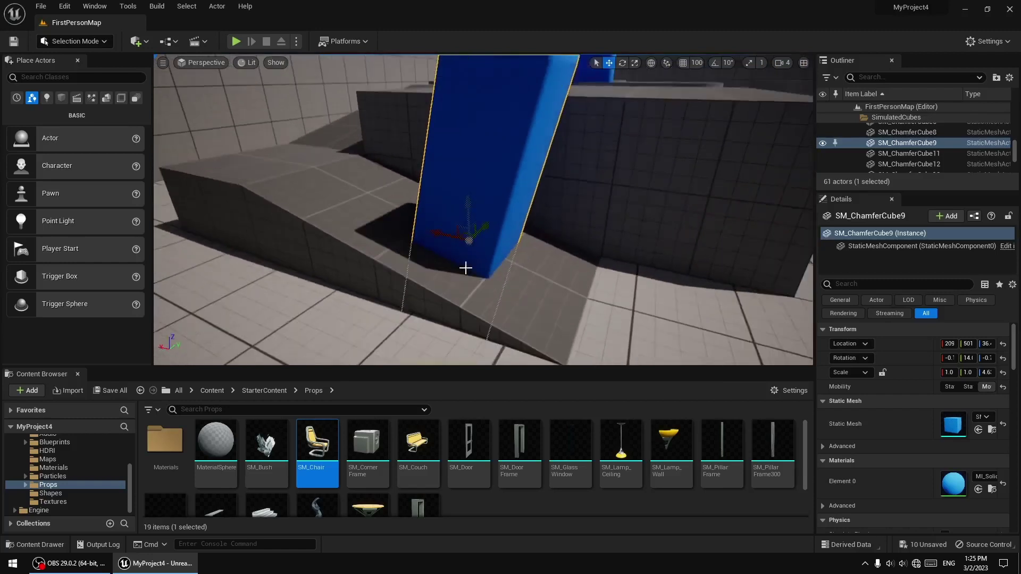
Check the Surface Offset setting and surface-snap the tall block a short distance across the ramp slope
left_click(665, 63)
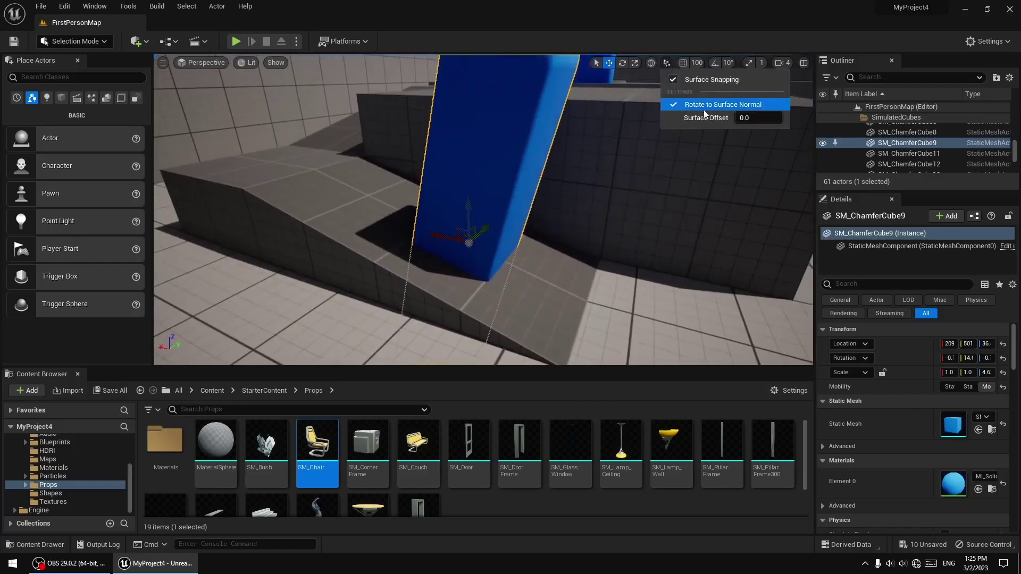
left_click(766, 116)
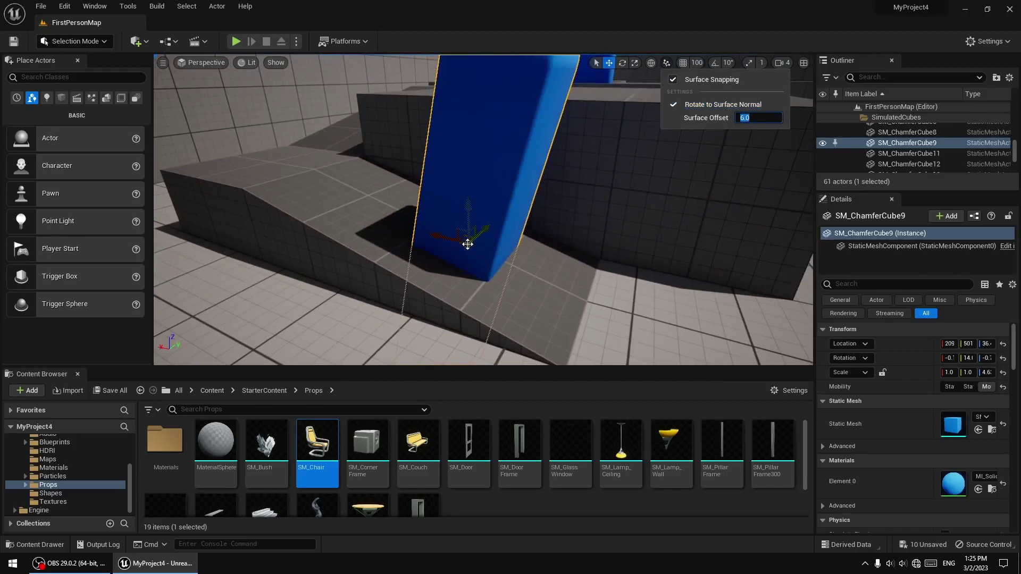
left_click_drag(467, 244, 500, 223)
Set the Surface Offset to 200 and surface-snap the tall block over the ramp's lower slope
left_click(668, 63)
left_click(657, 62)
left_click(666, 61)
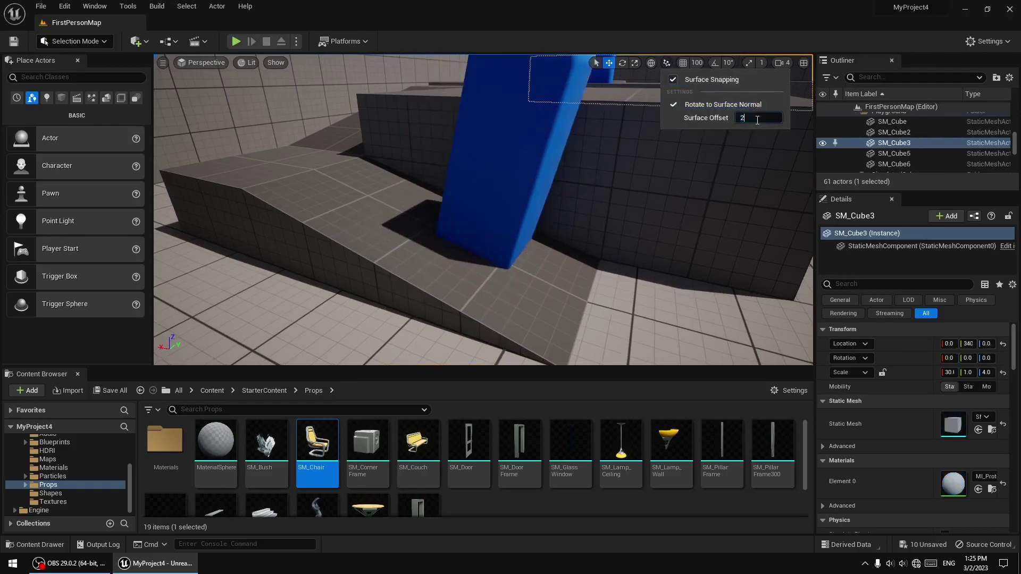
left_click(506, 244)
left_click(499, 213)
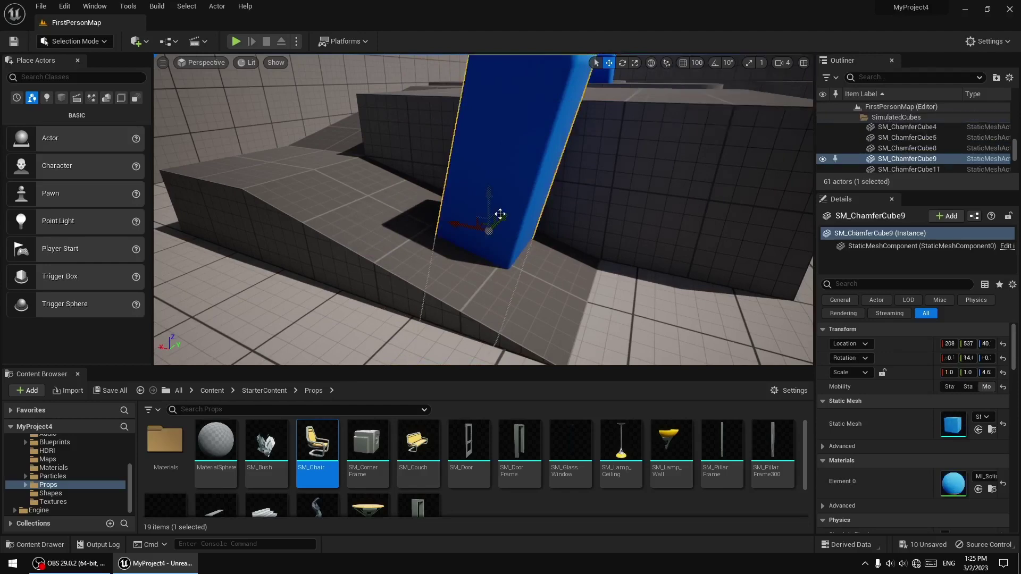
left_click_drag(488, 227, 468, 277)
Increase the Surface Offset, surface-snap the block over the ramp's lower end, and examine the gap beneath it
left_click(666, 66)
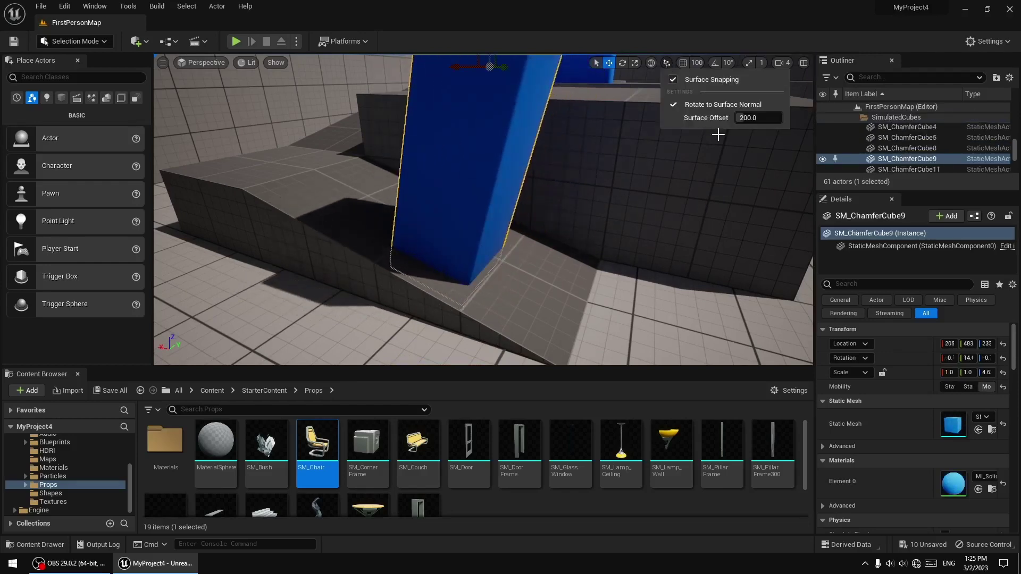
left_click(764, 118)
left_click(684, 139)
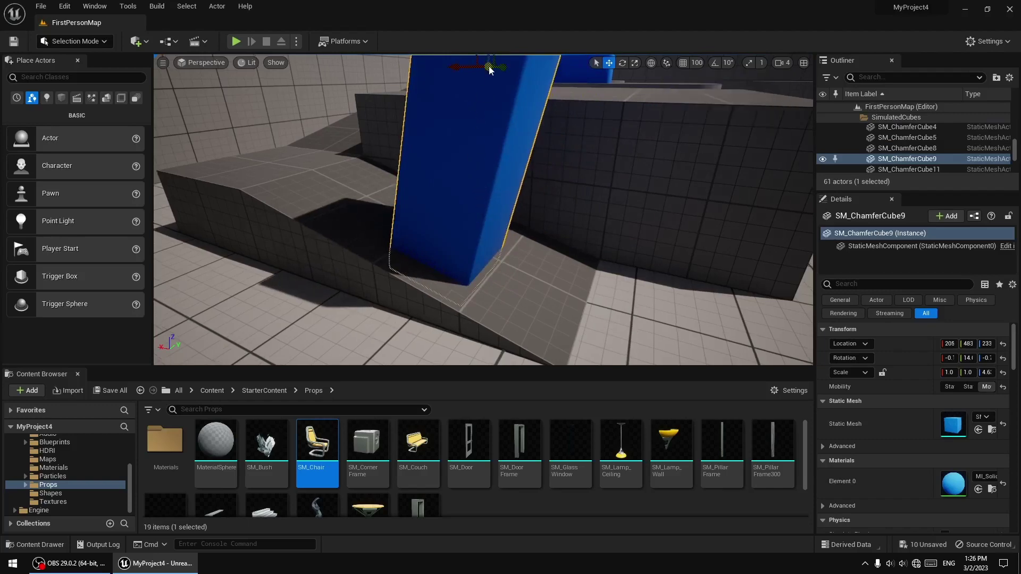
key("f")
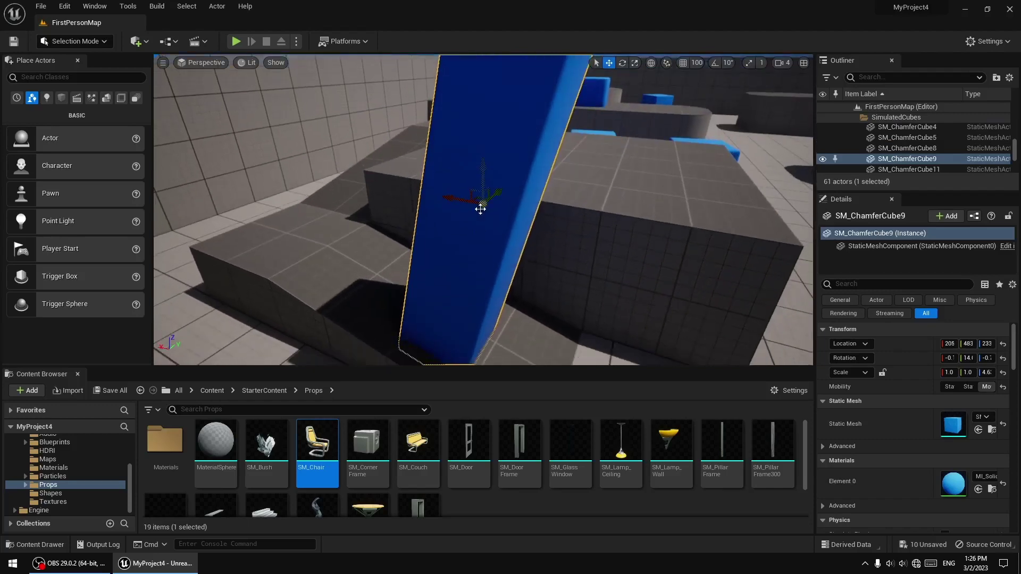
left_click_drag(480, 209, 411, 336)
right_click_drag(462, 314, 445, 231)
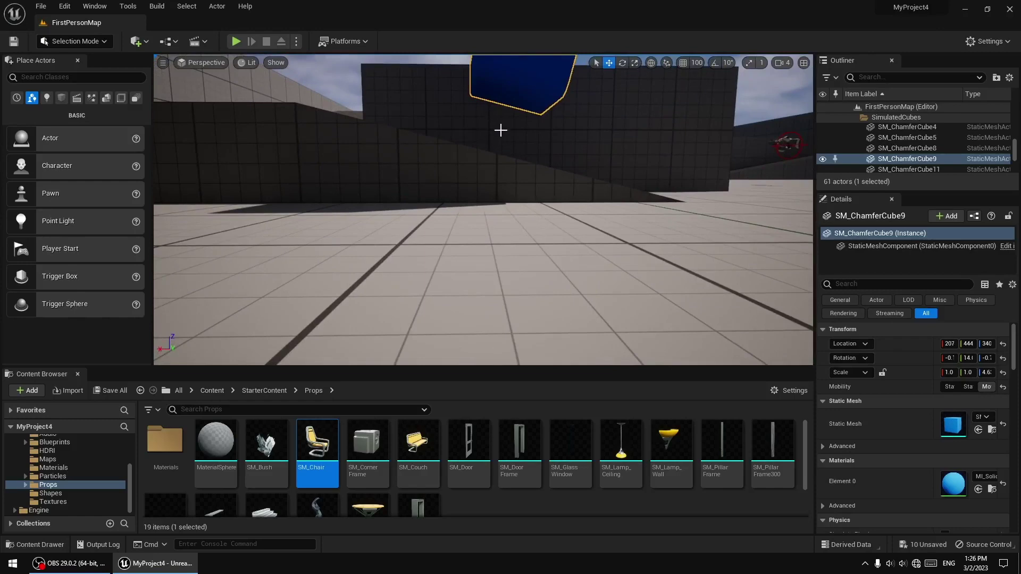
Duplicate the nearest blue cube of the floor row beside the rounded platform, placing the copy away from the row
right_click_drag(511, 208, 510, 249)
right_click_drag(579, 228, 468, 250)
right_click_drag(412, 122, 523, 234)
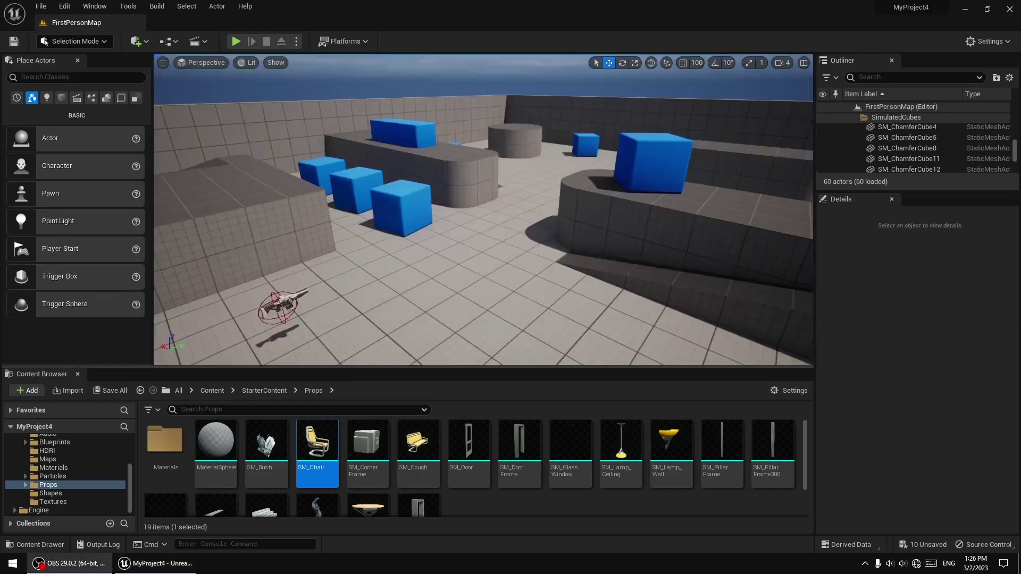
right_click_drag(450, 309, 351, 239)
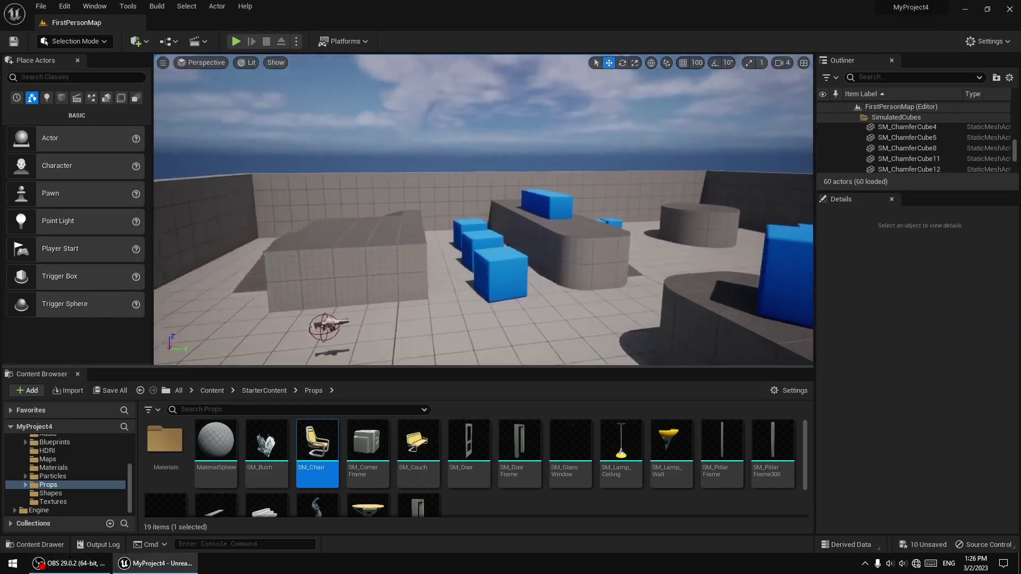
right_click_drag(478, 207, 462, 231)
left_click(480, 235)
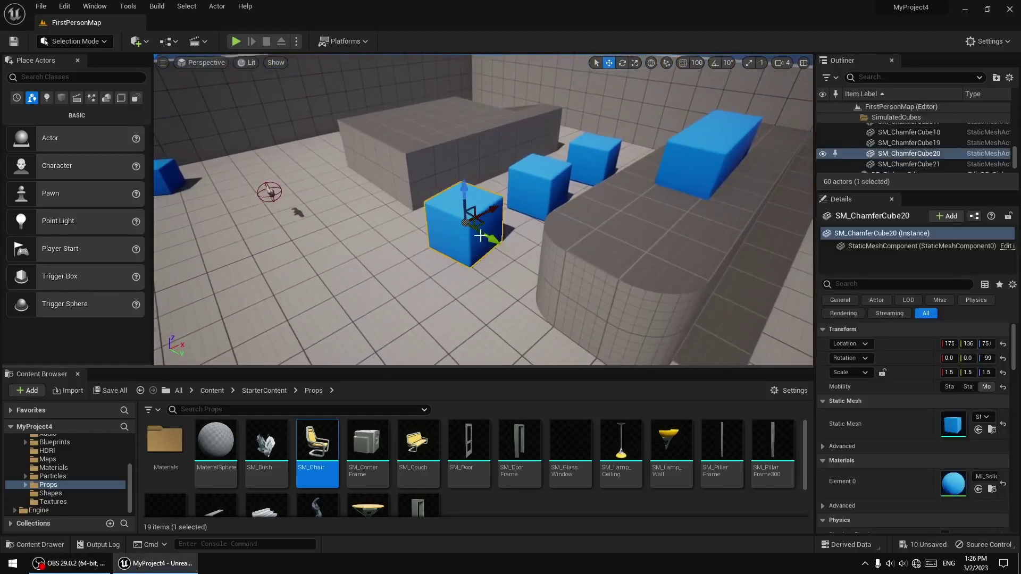
left_click_drag(482, 225, 383, 240, "alt")
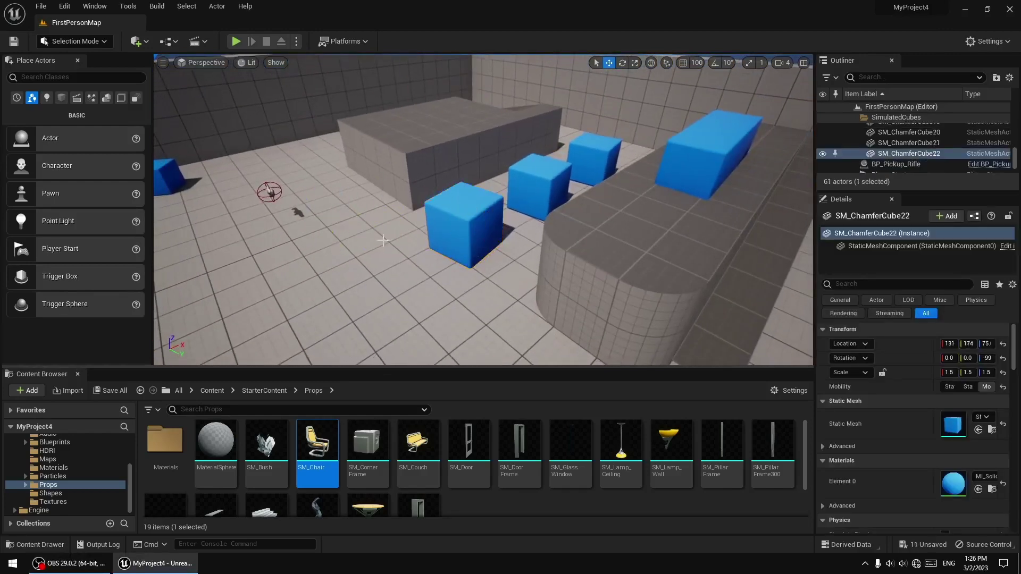
Turn off surface snapping and examine where the duplicated cube landed
left_click(665, 64)
left_click(669, 82)
right_click_drag(552, 172, 462, 221)
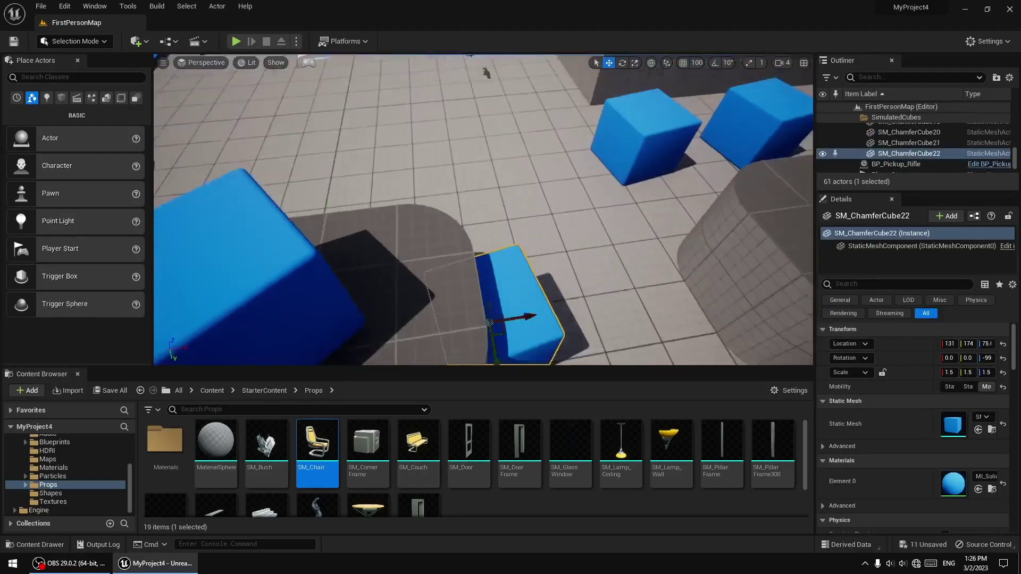
right_click_drag(485, 72, 367, 168)
Duplicate the front cube of the floor row twice, placing the copies one after another to extend the row
left_click(514, 188)
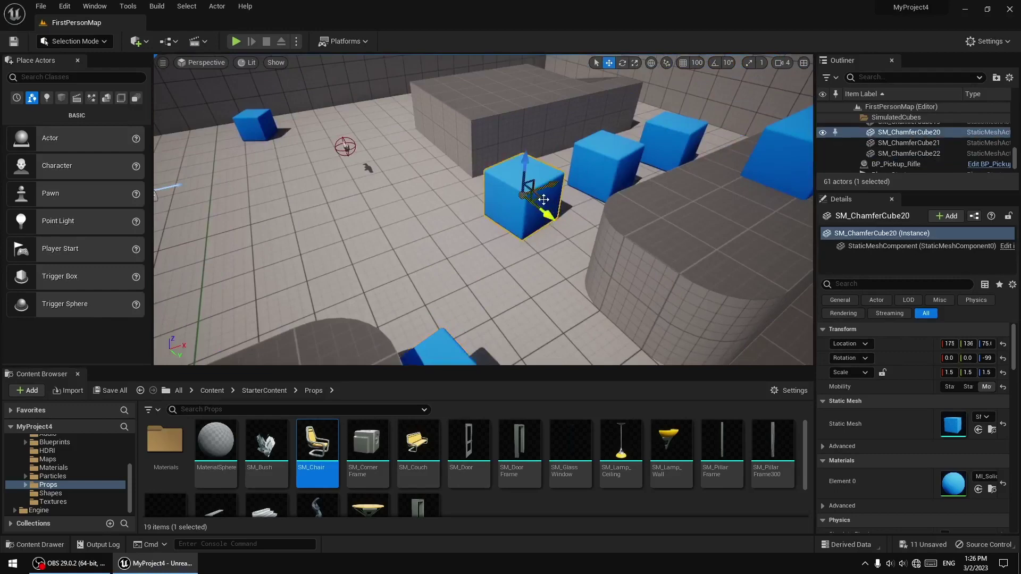
left_click_drag(543, 200, 359, 221, "alt")
left_click(537, 202)
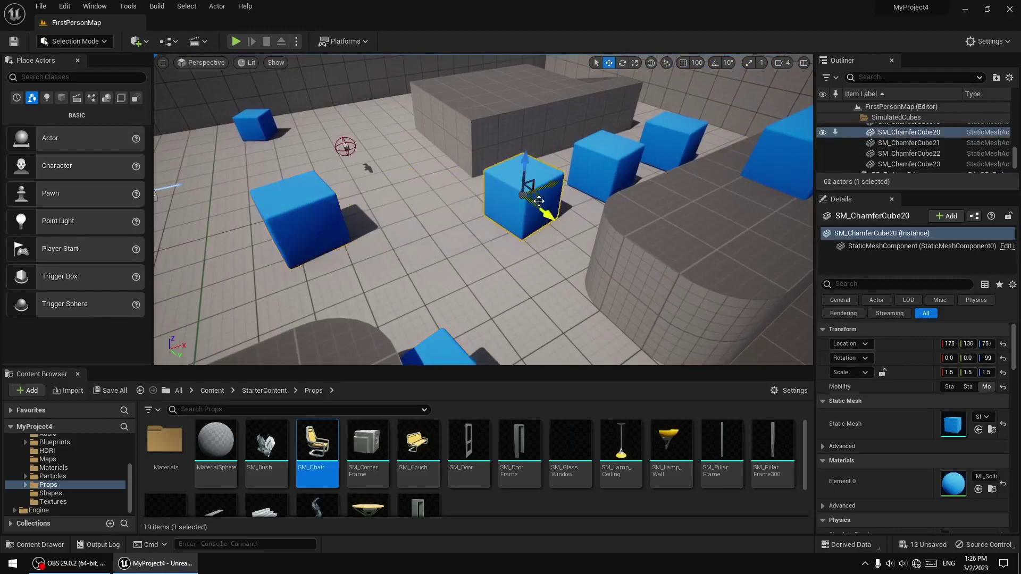
mouse_move(539, 201)
left_mouse_down("alt+shift")
mouse_move(536, 211)
mouse_move(553, 211)
left_mouse_up("alt+shift")
right_click_drag(554, 211, 564, 227)
key("a")
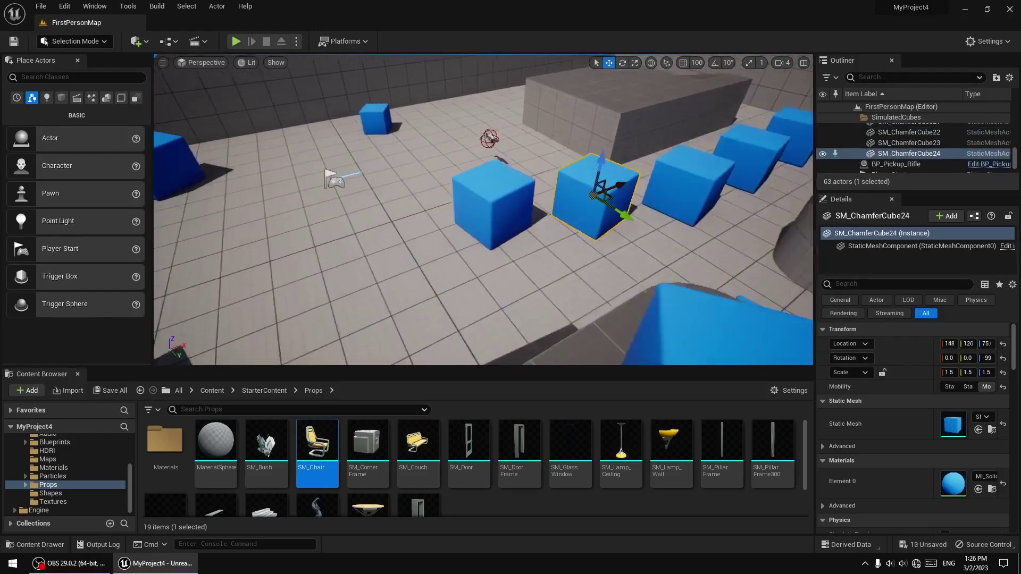
Duplicate the end cube, shift the copy along the red X axis, and duplicate again so the row gains two more cubes
left_click(523, 216)
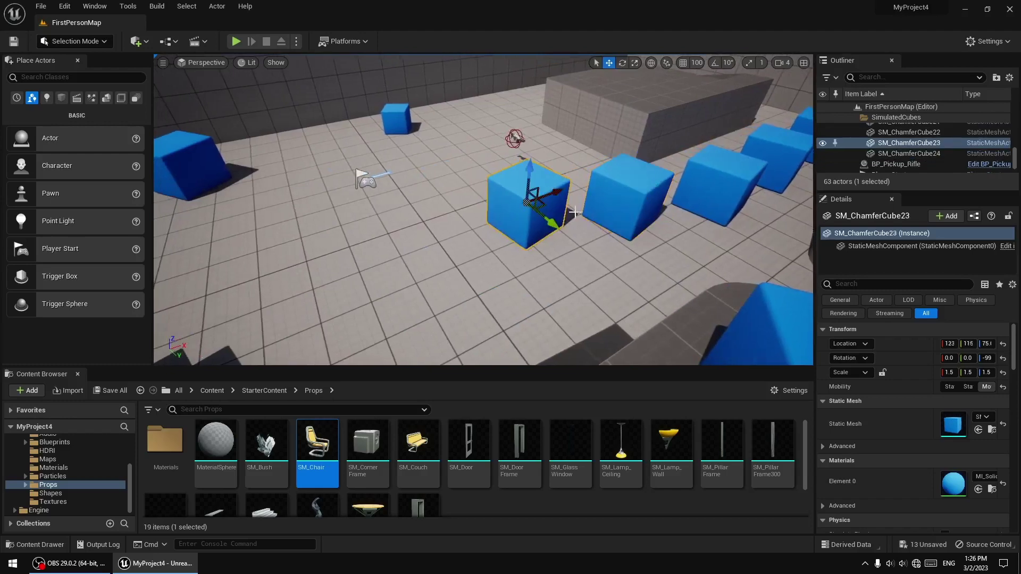
key("ctrl+d")
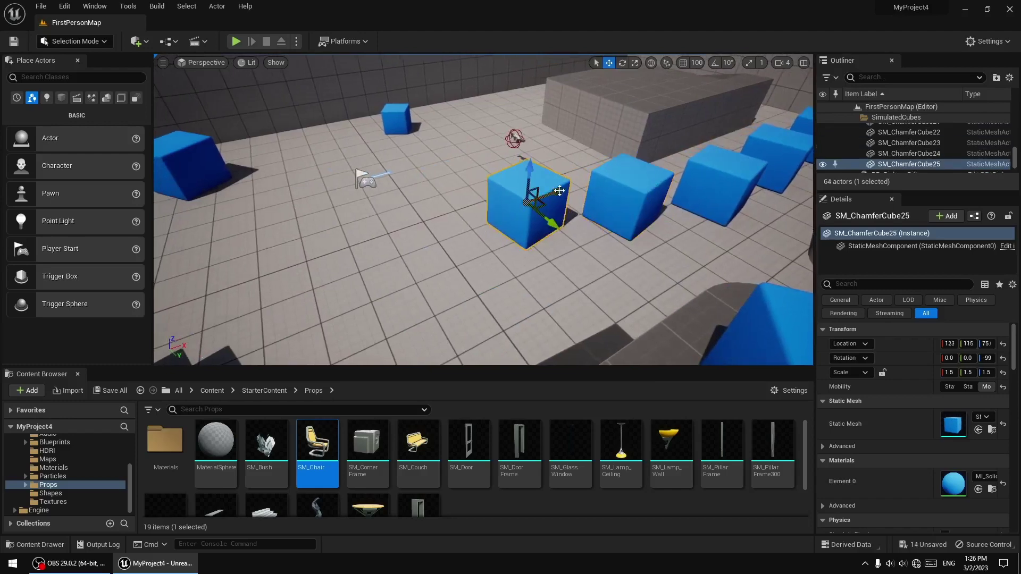
left_click_drag(560, 190, 482, 270)
right_click_drag(515, 198, 525, 205)
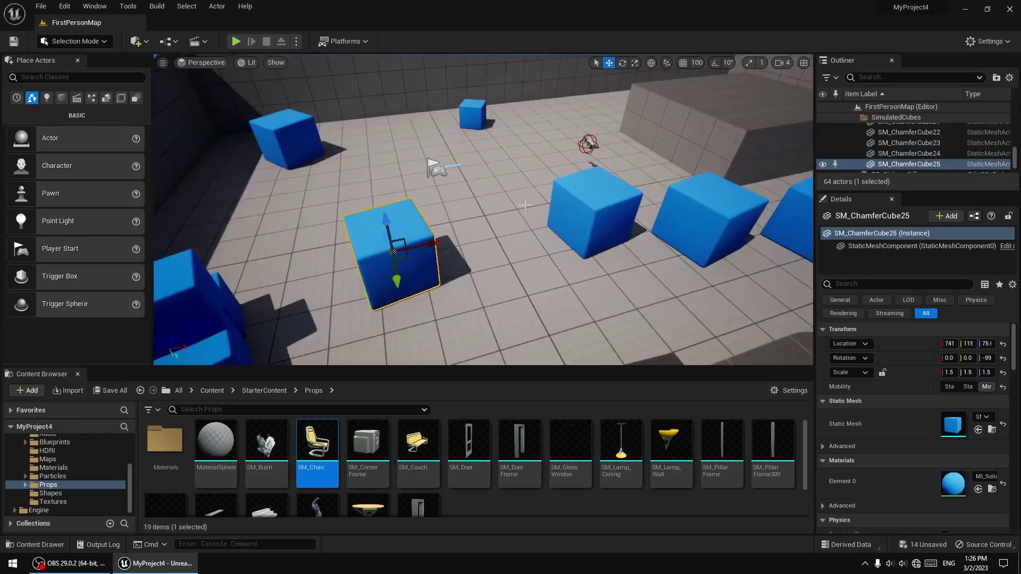
left_click_drag(437, 242, 592, 235)
key("ctrl+d")
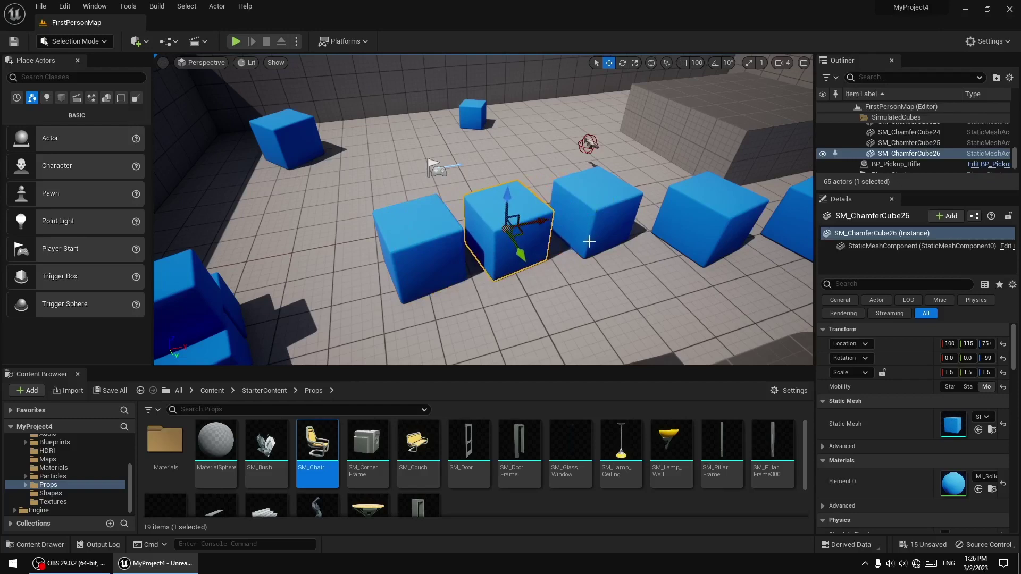
right_click_drag(588, 242, 565, 291)
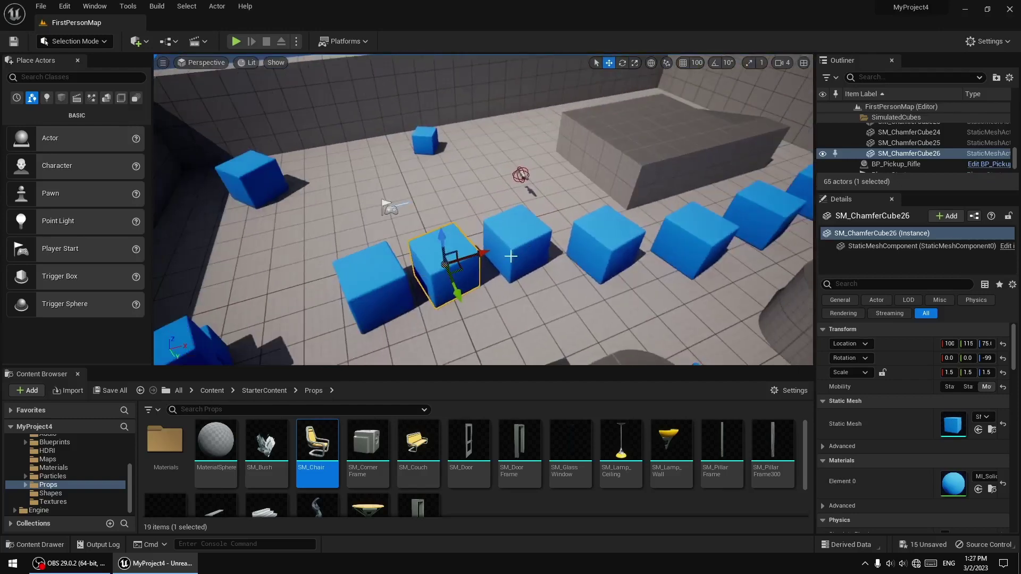
Group the three cubes at the near end of the row and move the group slightly along its length
left_click(519, 241, "ctrl")
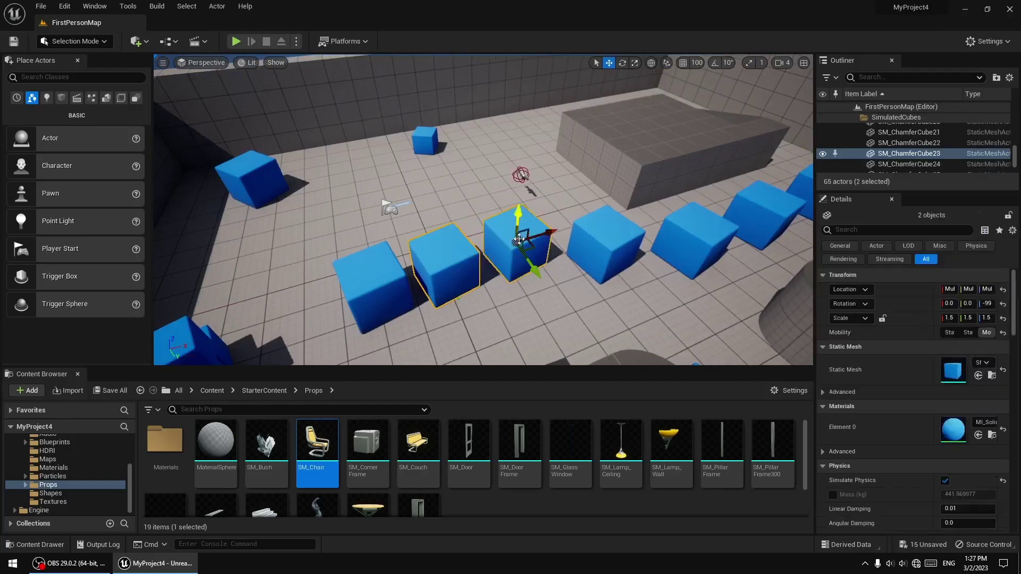
left_click(379, 282, "ctrl")
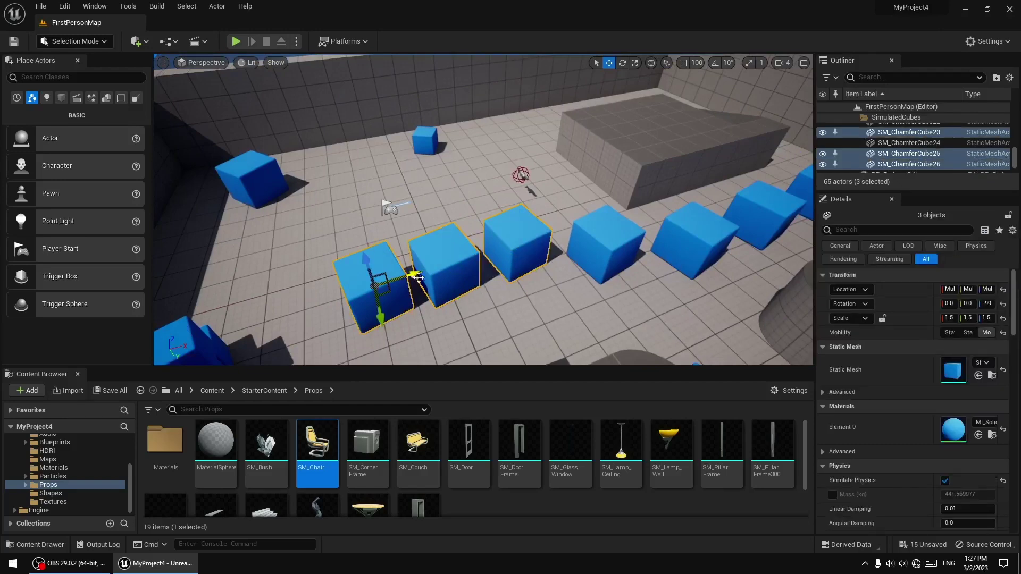
right_click(445, 263)
left_click(488, 470)
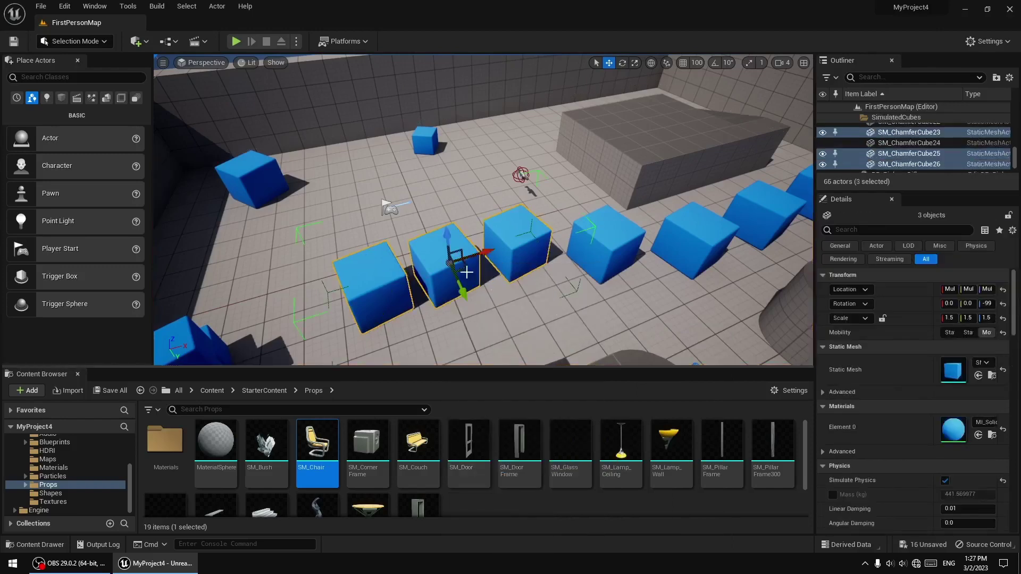
mouse_move(467, 272)
left_mouse_down()
mouse_move(433, 287)
mouse_move(408, 277)
mouse_move(414, 260)
mouse_move(441, 283)
mouse_move(432, 266)
mouse_move(457, 269)
left_mouse_up()
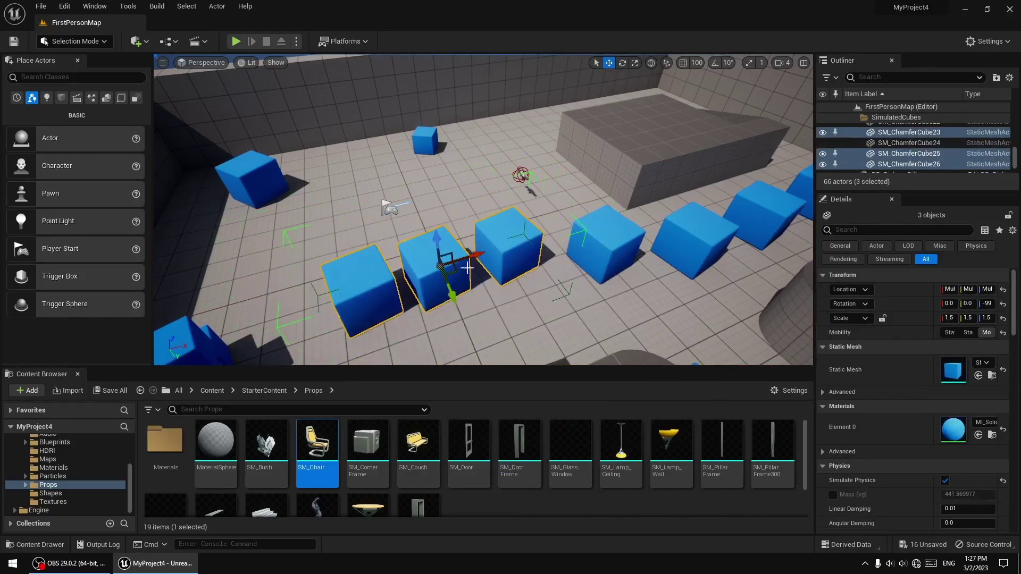
Ungroup the three cubes and select the middle one on its own
right_click(467, 268)
mouse_move(506, 473)
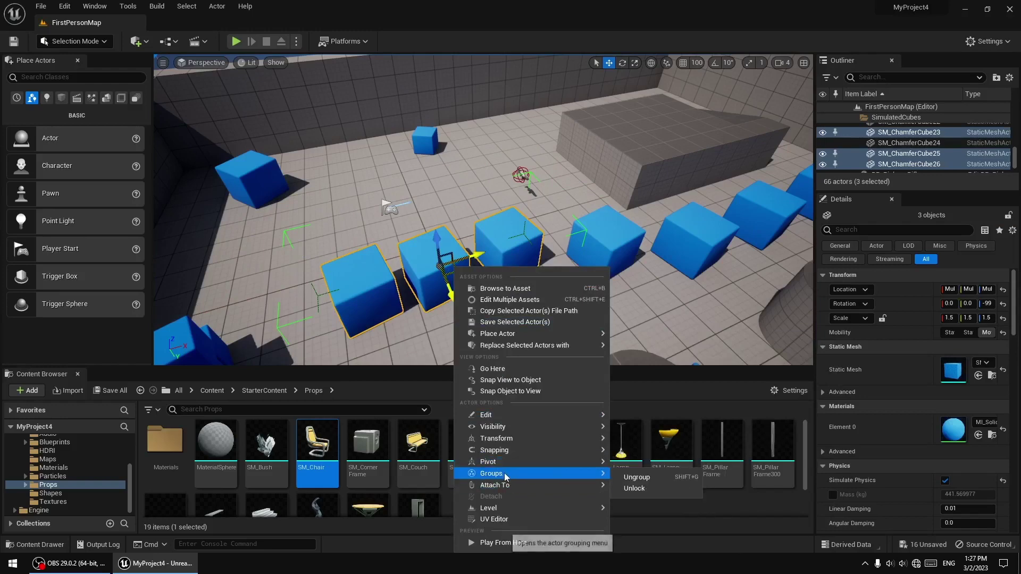
left_click(643, 478)
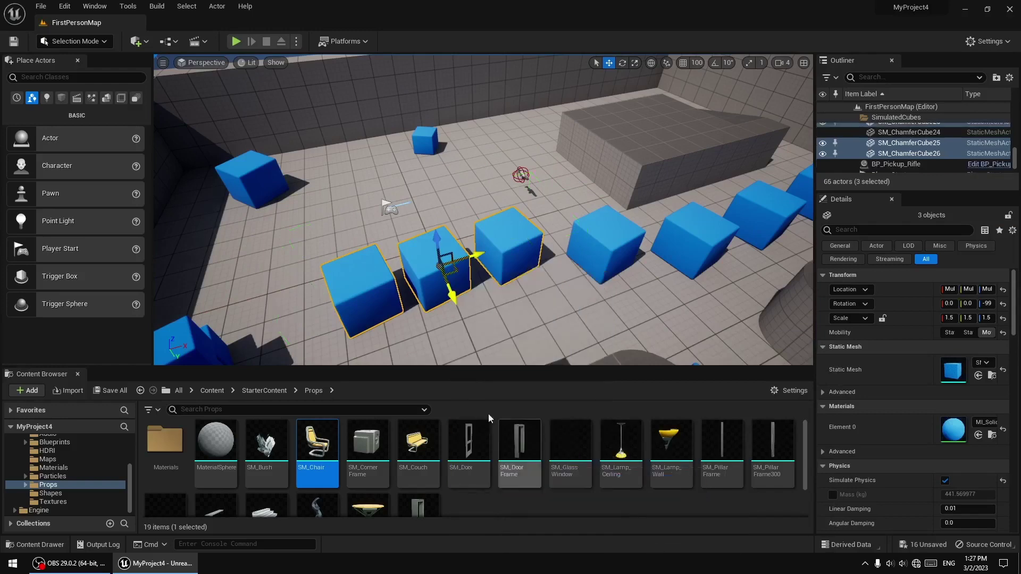
right_click_drag(504, 345, 486, 338)
left_click(481, 297)
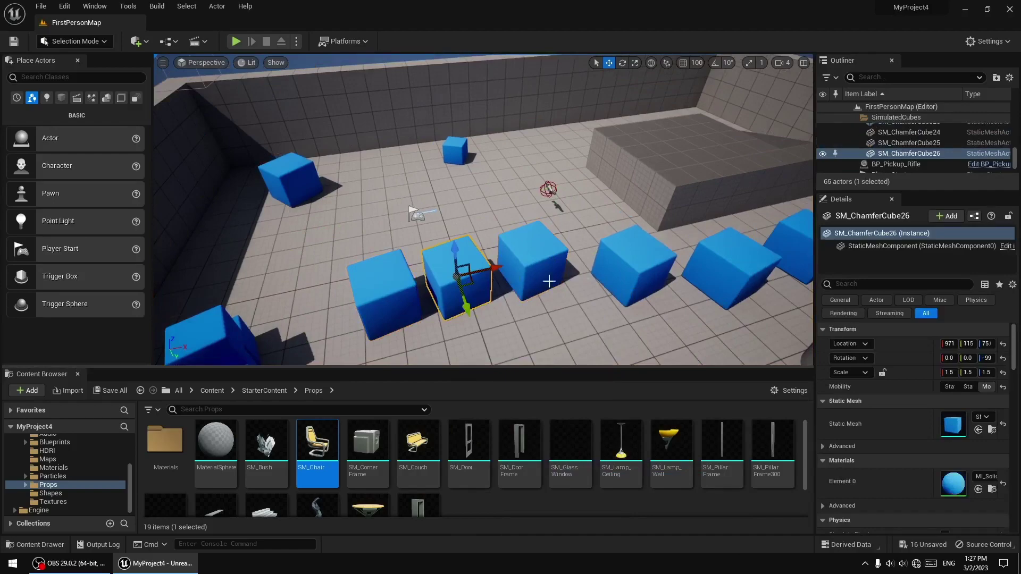
Place an SM_Couch on the raised platform beside the blue cube, rotate it about the vertical axis, and nudge it sideways
right_click_drag(549, 282, 604, 246)
key("s")
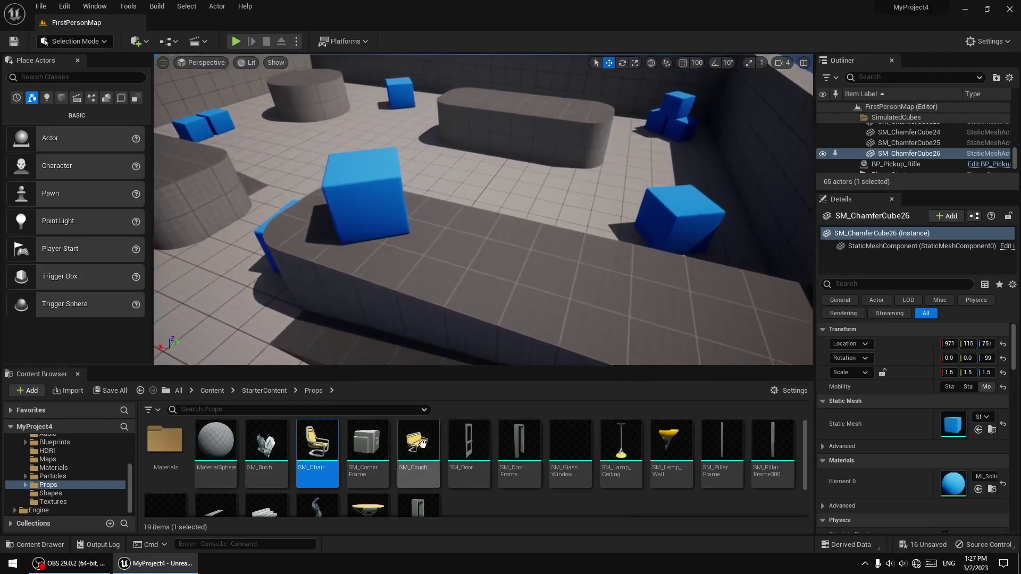
left_click_drag(423, 443, 510, 287)
left_click(623, 65)
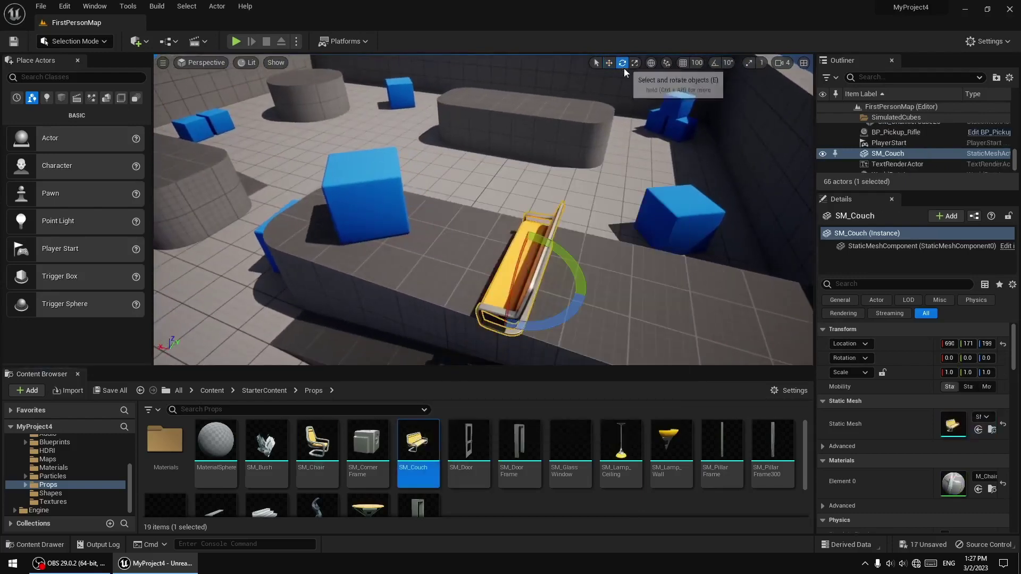
mouse_move(525, 326)
left_mouse_down()
mouse_move(511, 340)
mouse_move(537, 342)
mouse_move(537, 325)
left_mouse_up()
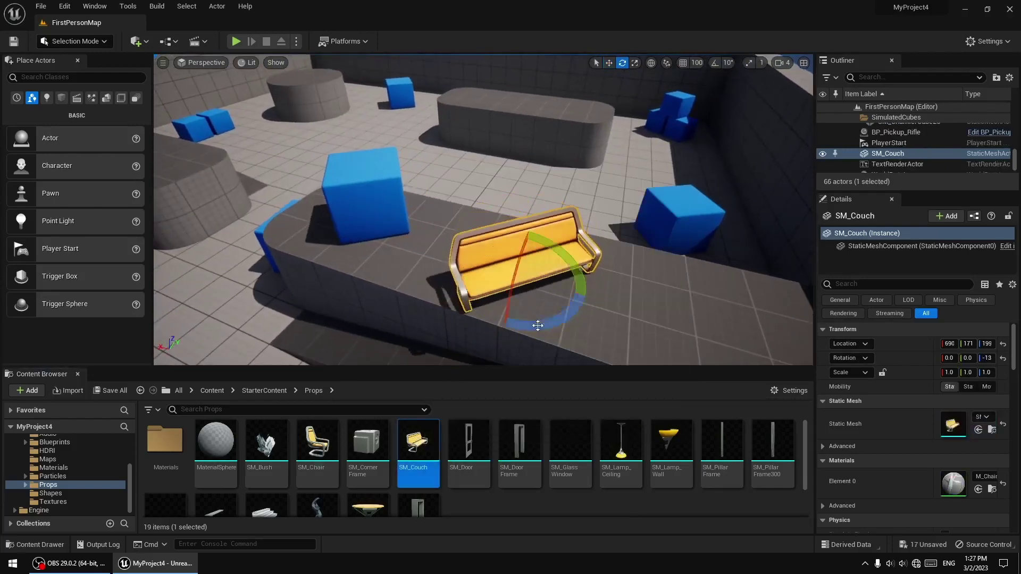
left_click(609, 62)
right_click_drag(574, 213, 508, 295)
mouse_move(459, 271)
left_mouse_down()
mouse_move(633, 269)
mouse_move(466, 272)
left_mouse_up()
Enable Lock Actor Movement on the couch and compare its movement handles with those of the neighbouring blue cube
right_click(442, 259)
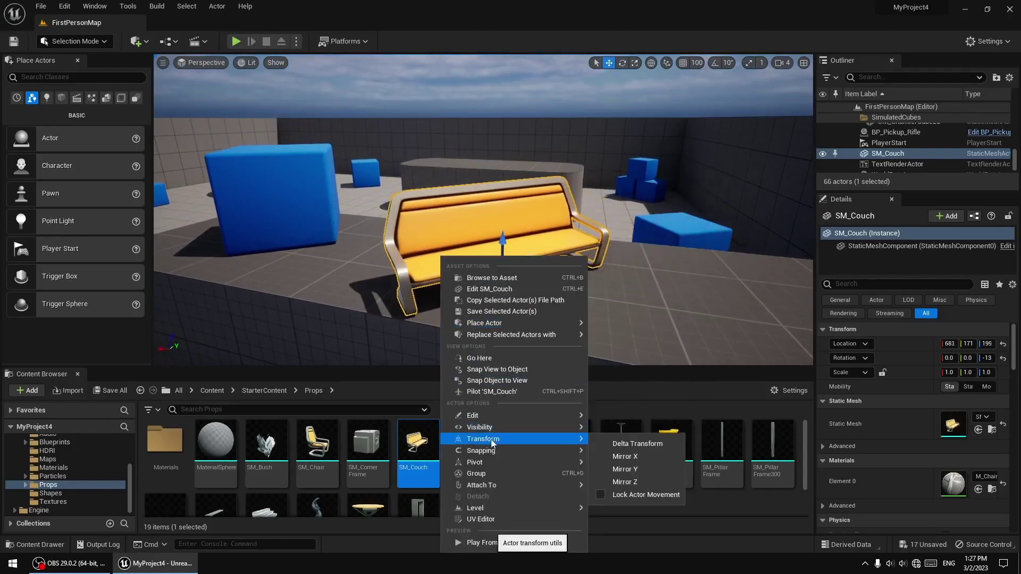
left_click(601, 496)
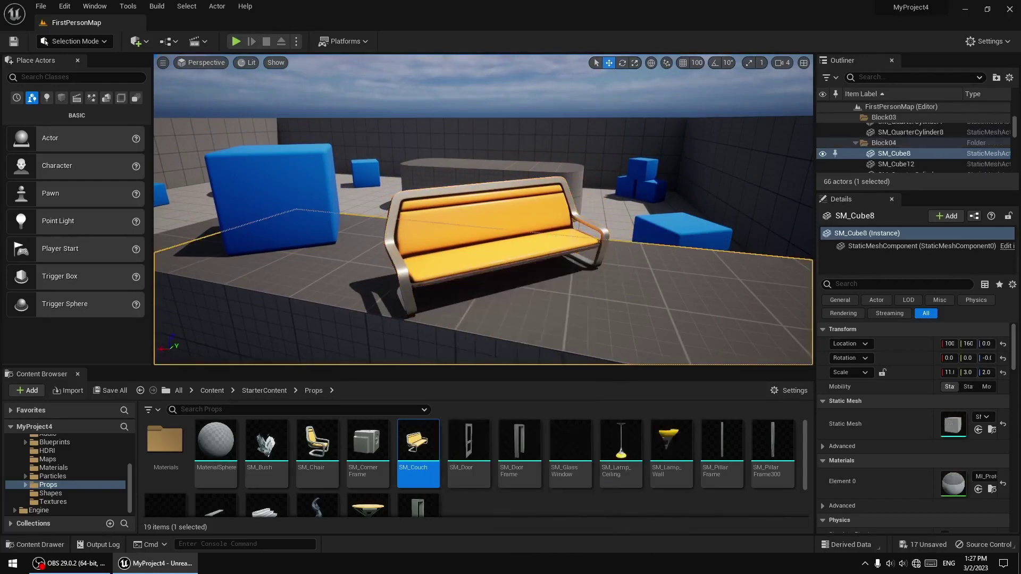
right_click_drag(549, 244, 563, 324)
left_click_drag(527, 223, 530, 288)
left_click(317, 267)
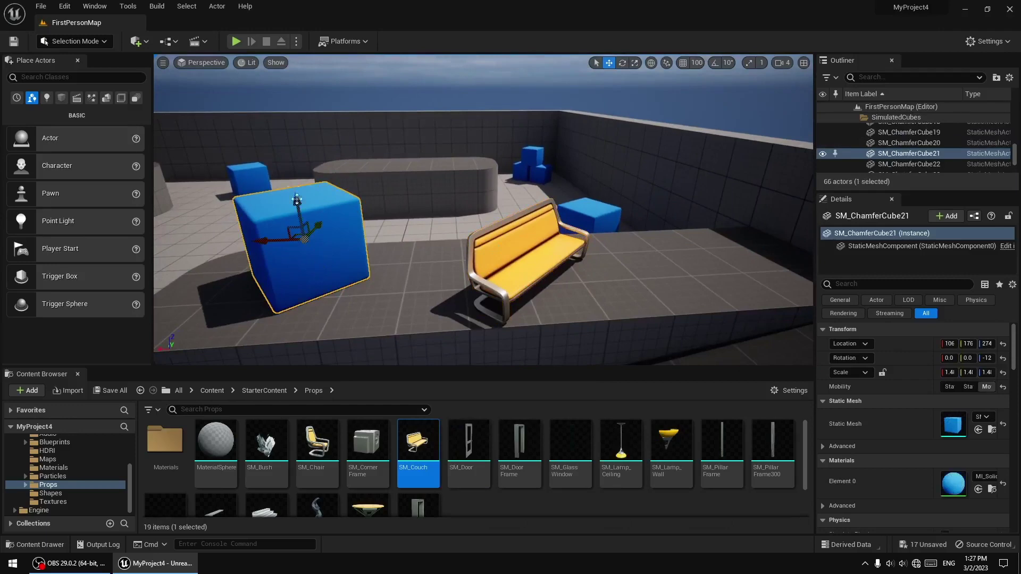
left_click(526, 253)
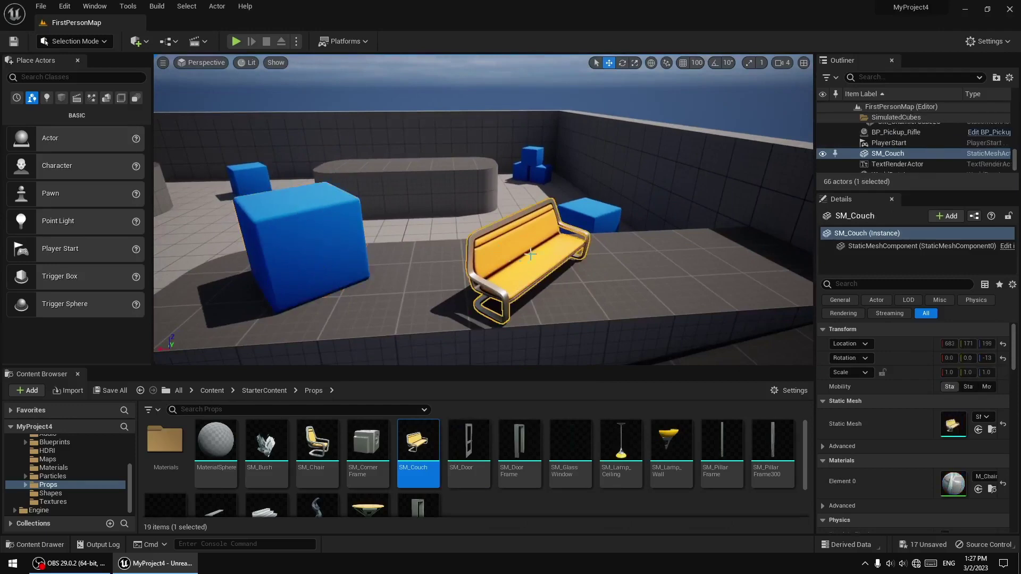
Review the couch's transform and pivot options and keep the couch selected
right_click_drag(559, 248, 549, 248)
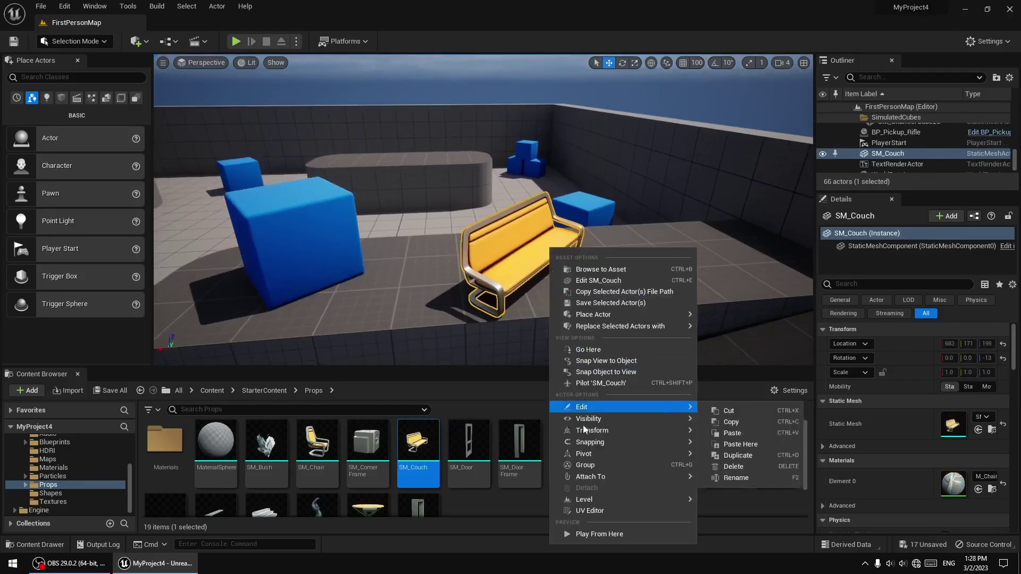
mouse_move(631, 436)
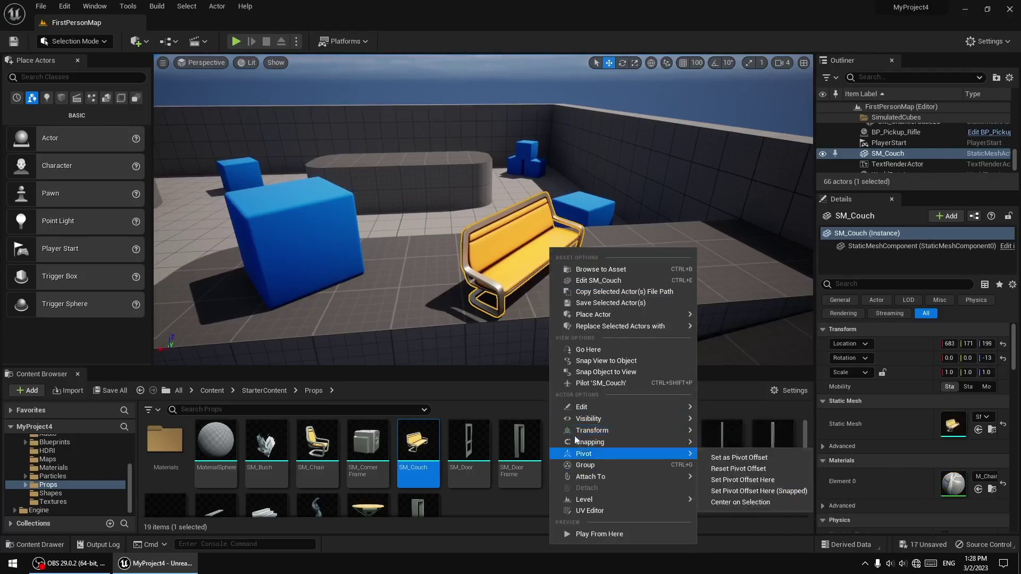
left_click(519, 259)
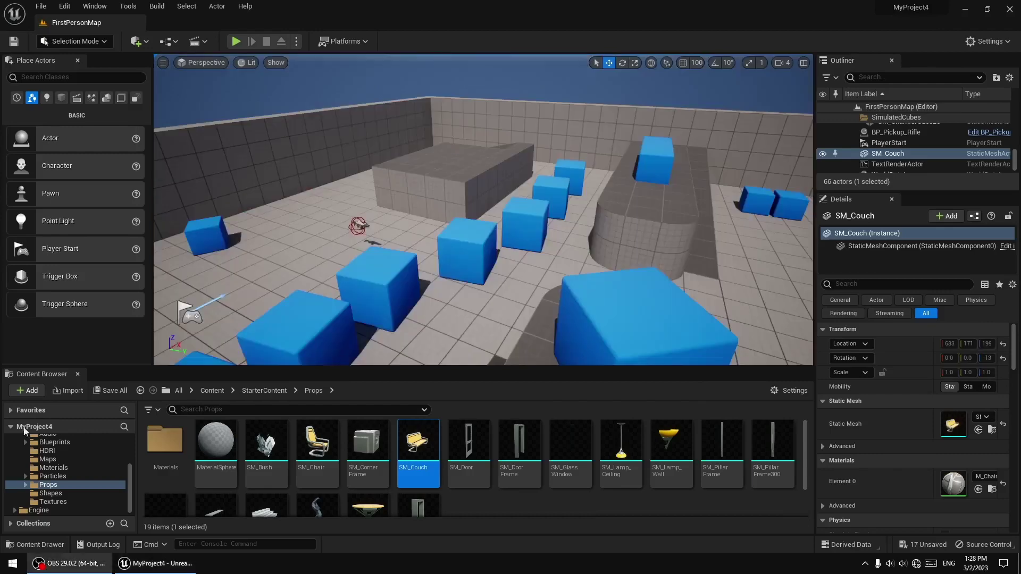
Group the two small blue cubes on the floor behind the platform and move them together
right_click_drag(501, 329, 584, 224)
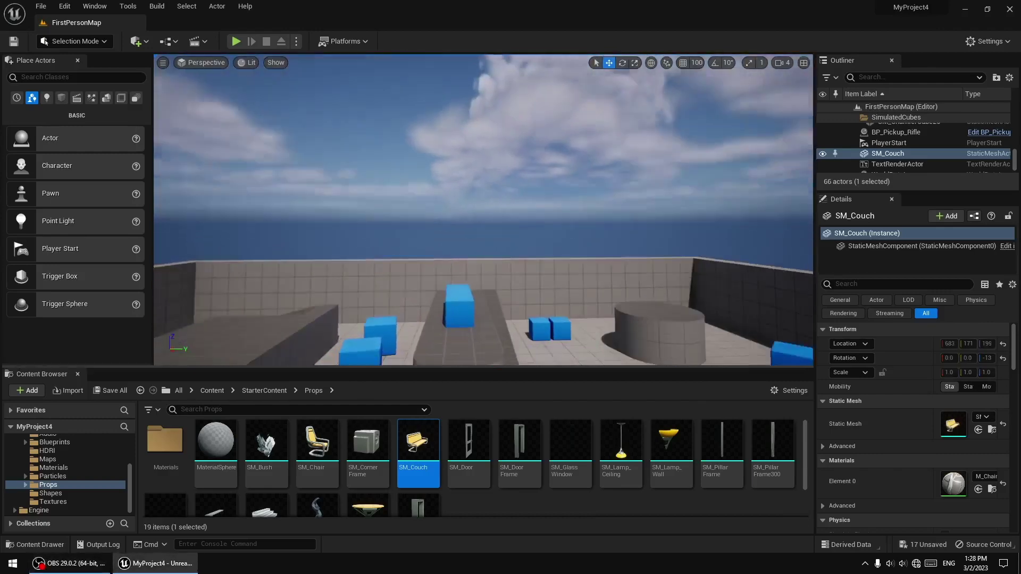
key("w")
right_click_drag(515, 278, 548, 365)
left_click(515, 278)
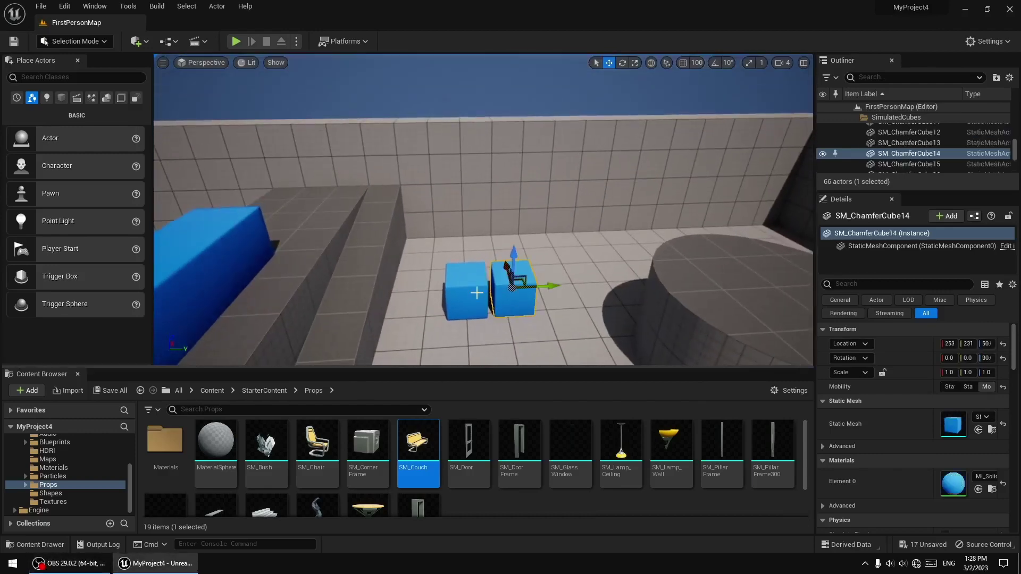
left_click(485, 306, "ctrl")
scroll(544, 276, "down", 2)
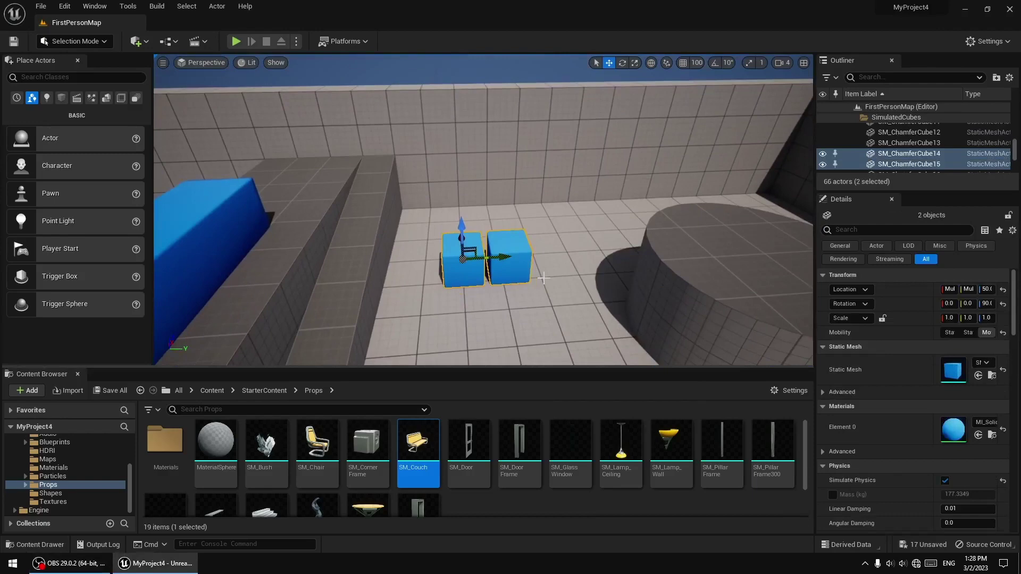
key("ctrl+g")
mouse_move(527, 256)
left_mouse_down()
mouse_move(584, 251)
mouse_move(511, 246)
left_mouse_up()
Check the Group command among the floor's actor options and look around the level
right_click_drag(565, 297, 541, 305)
right_click(529, 244)
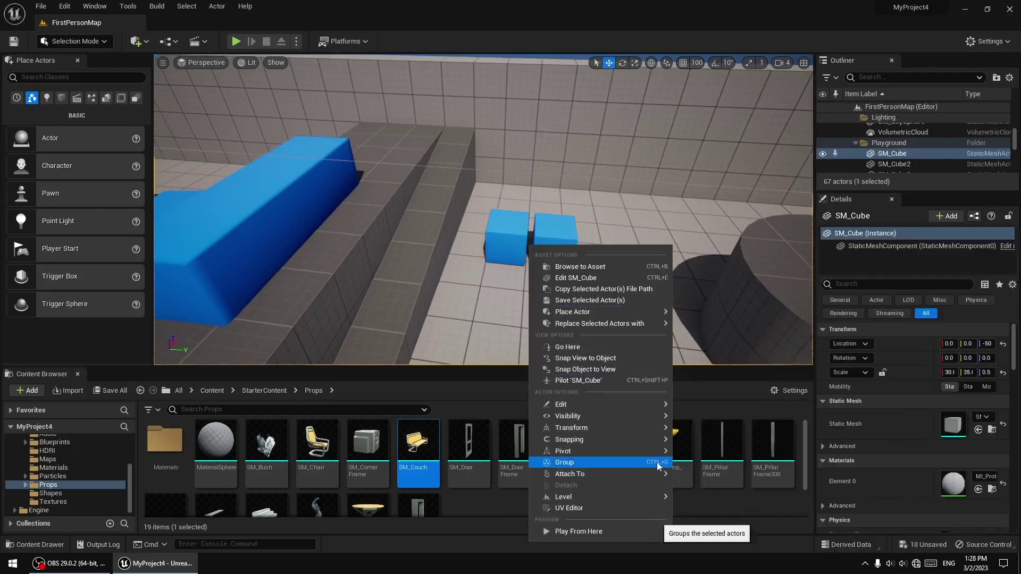
right_click_drag(462, 313, 500, 315)
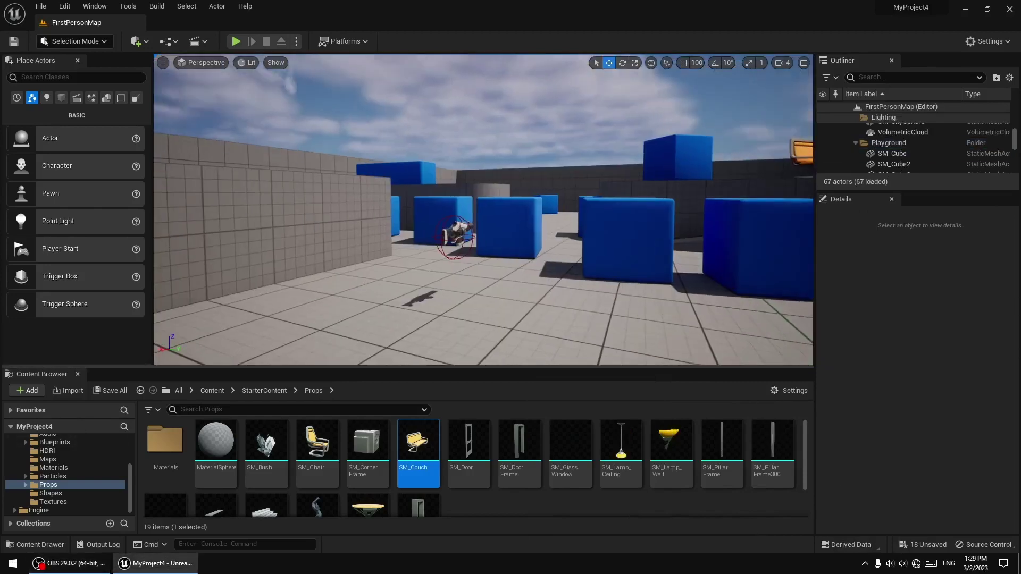
Play the level in the editor and walk the character to the rifle near the blue cubes to pick it up
left_click(236, 41)
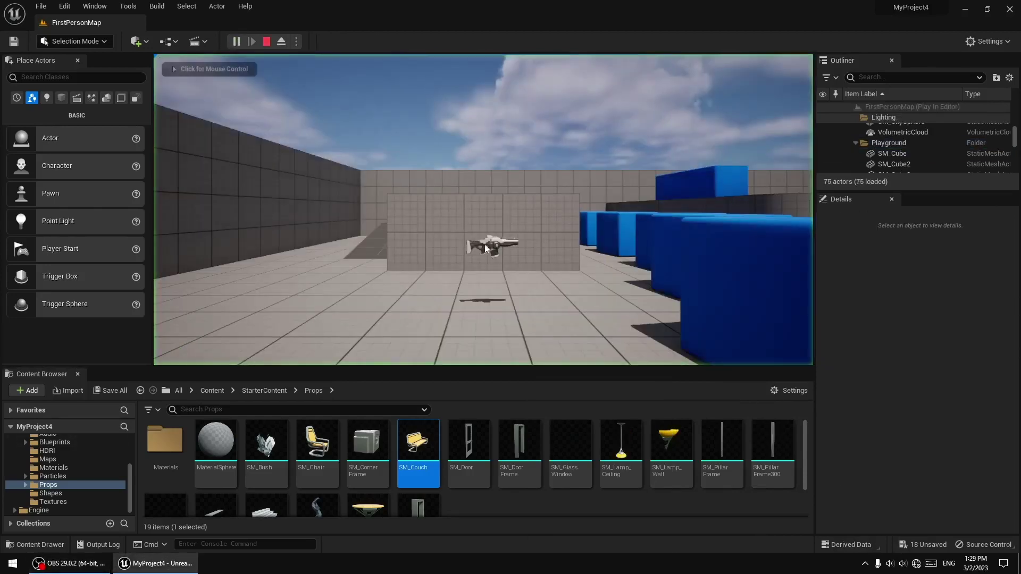
left_click(513, 263)
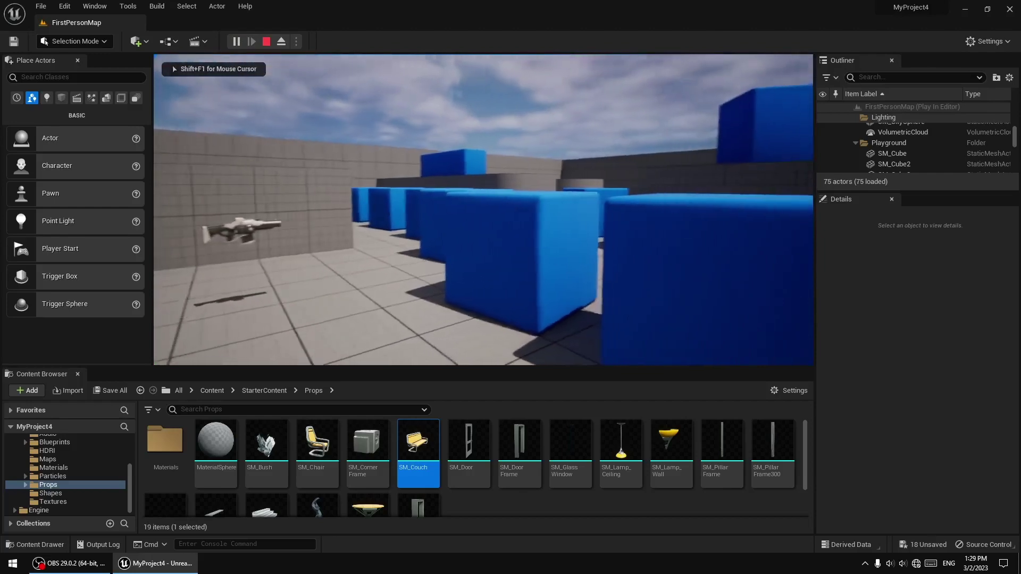
key("a")
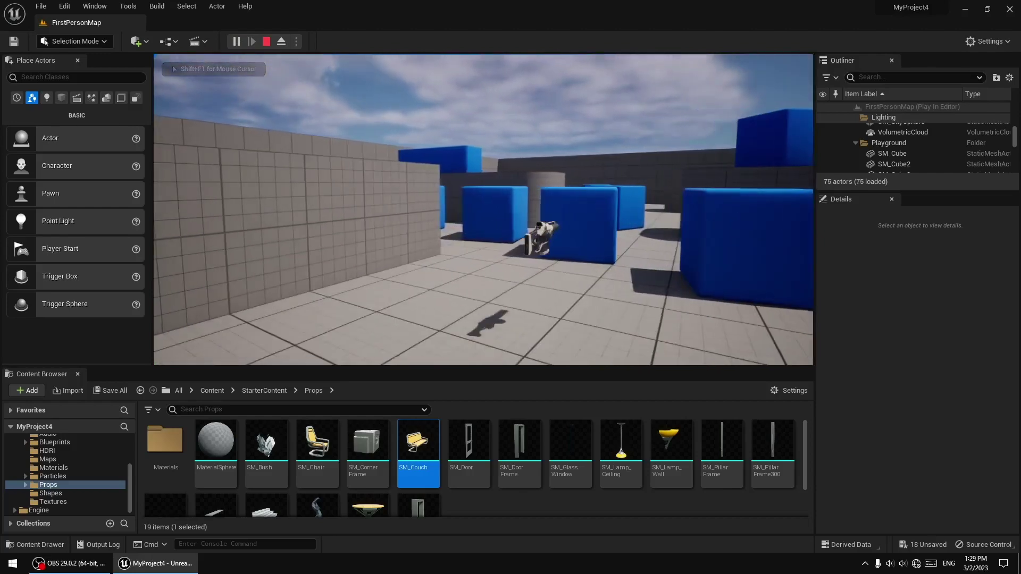
key("w")
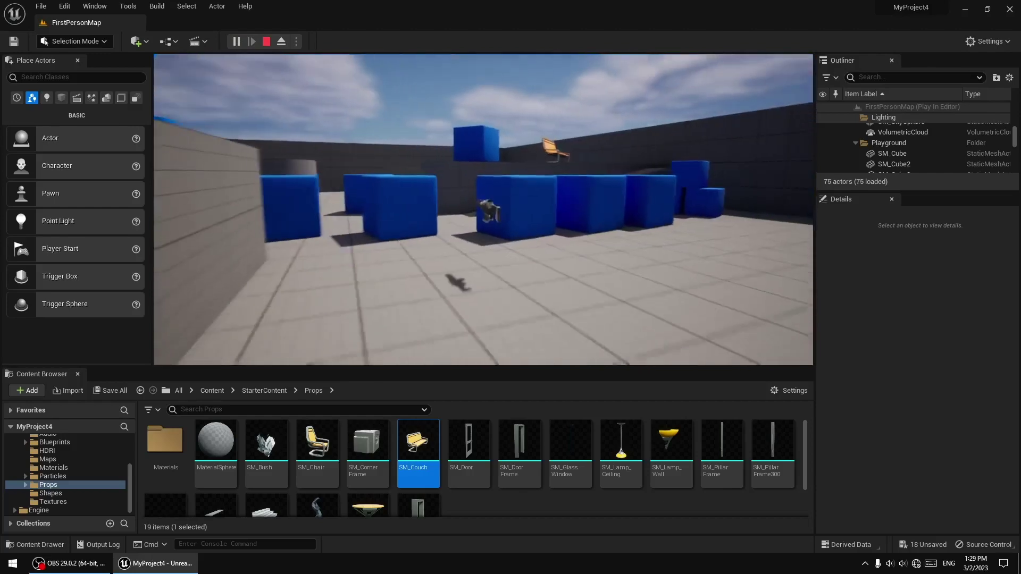
key("s")
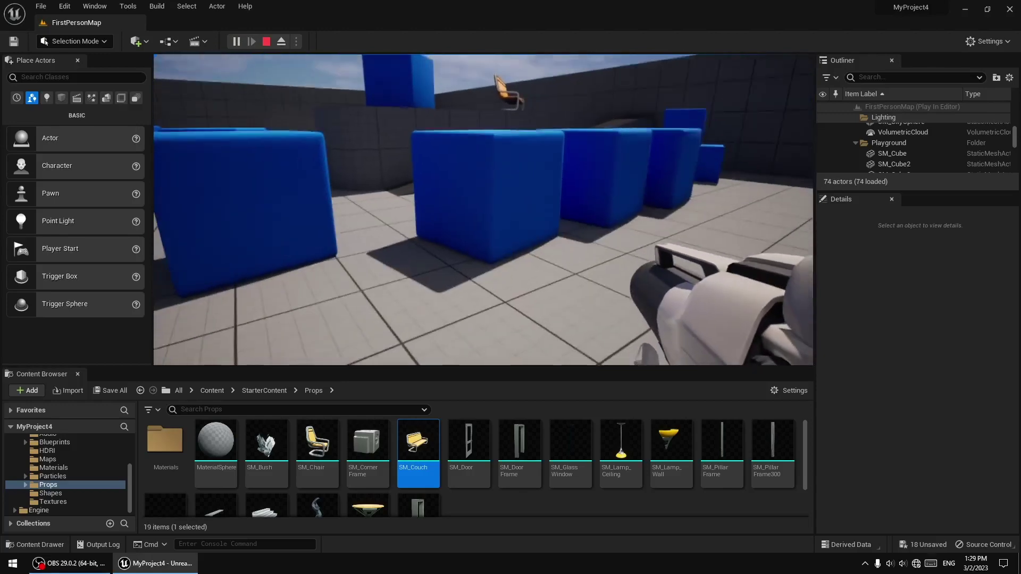
Shoot one of the blue cubes with the rifle, back away from the cubes, and end the play session
left_click(483, 209)
key("s")
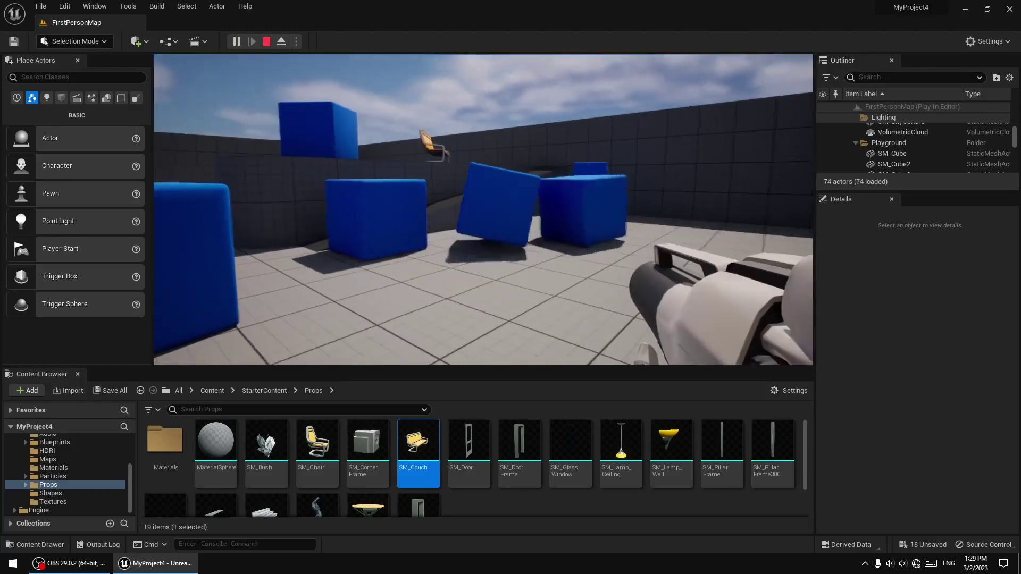
key("s")
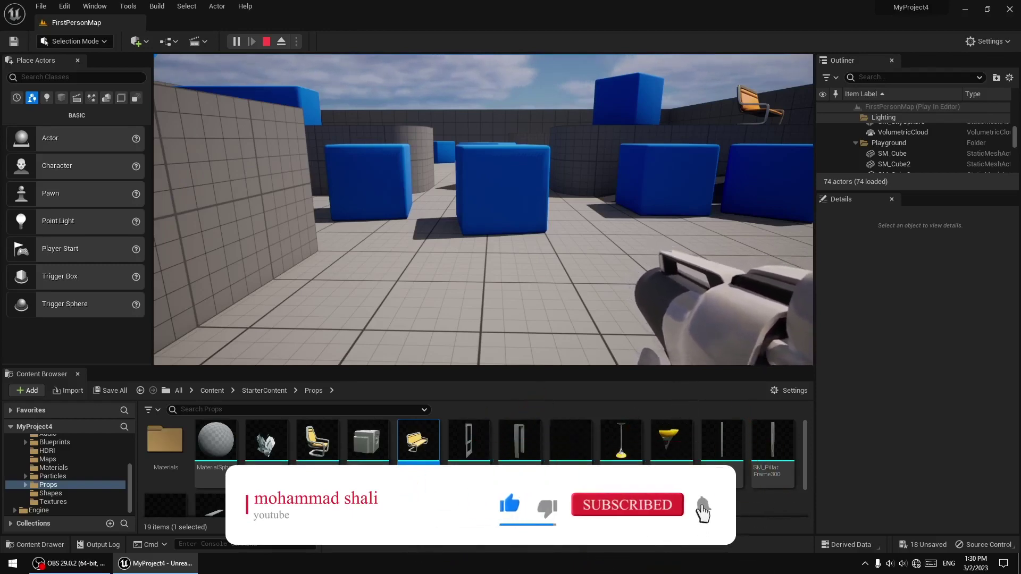
key("Escape")
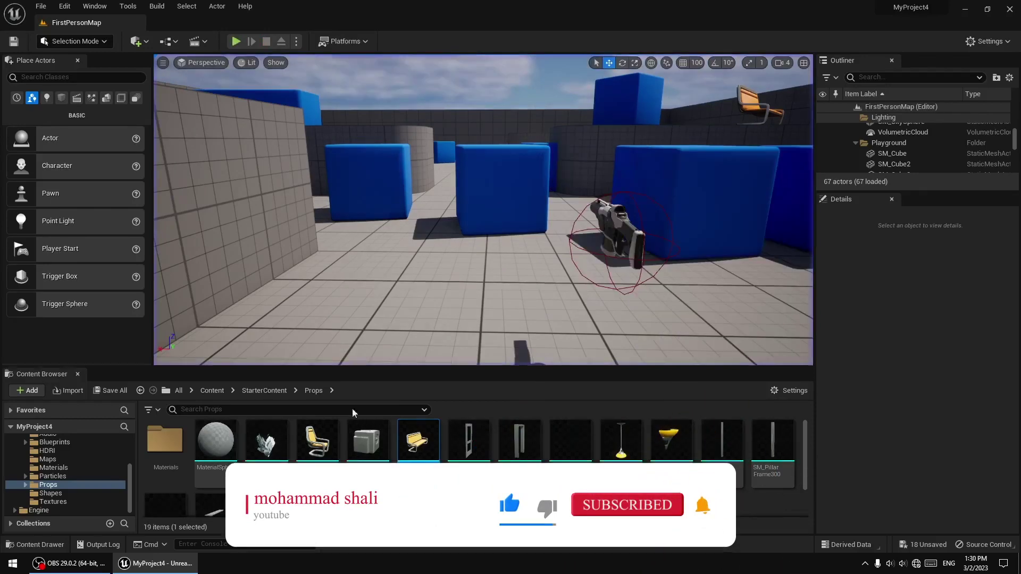